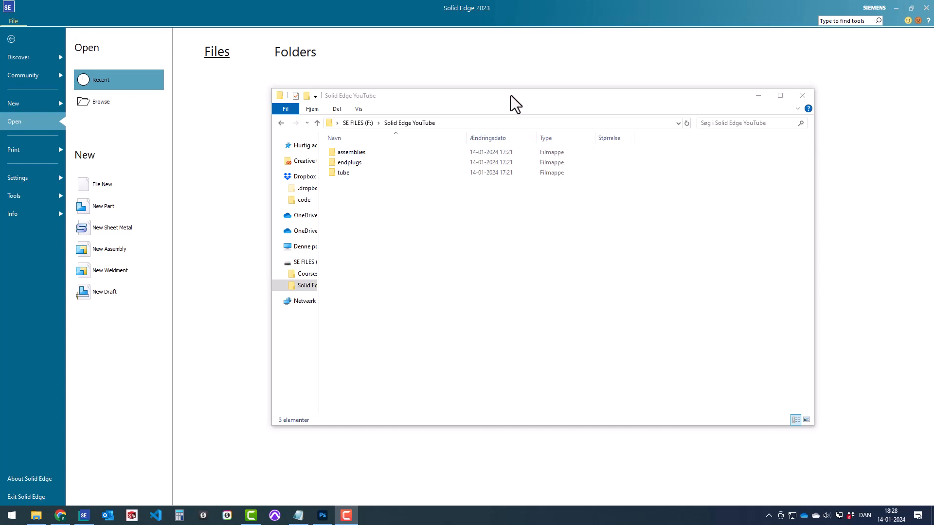
Browse the assemblies folder inside Solid Edge YouTube and look through the files in its 80 subfolder.
{"action": "left_click_drag", "start_coordinate": [511, 95], "coordinate": [512, 103]}
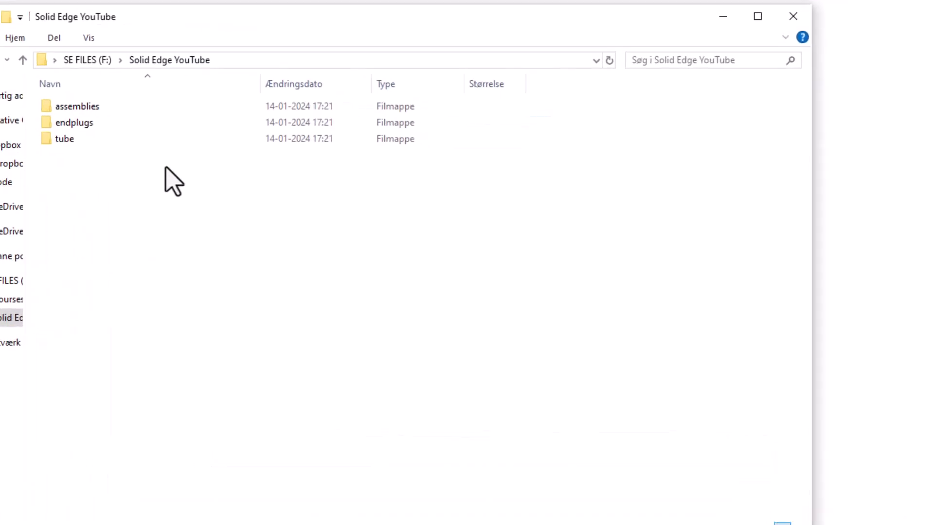
{"action": "left_click", "coordinate": [111, 110]}
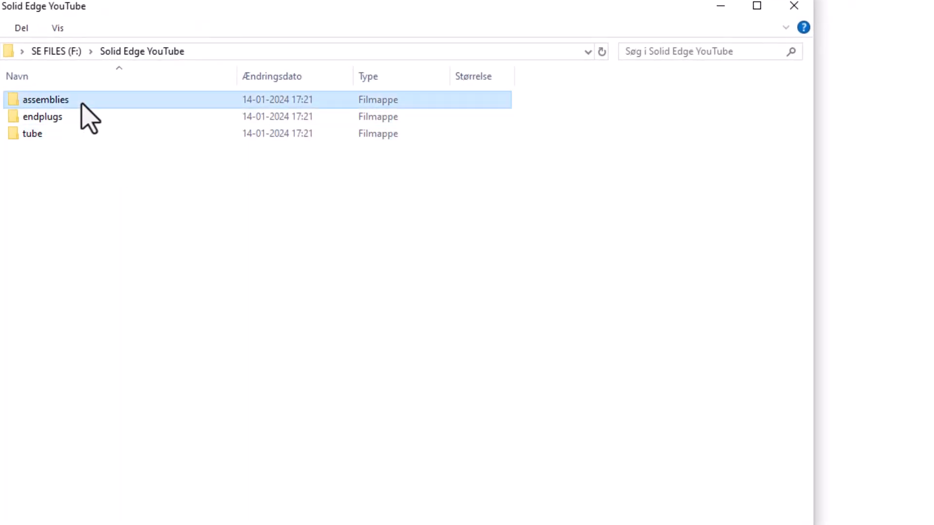
{"action": "double_click", "coordinate": [82, 104]}
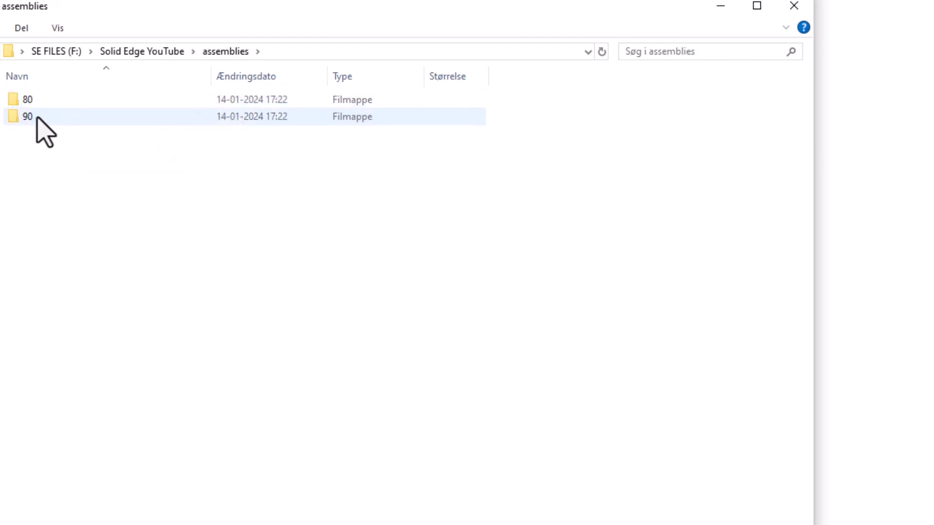
{"action": "double_click", "coordinate": [33, 103]}
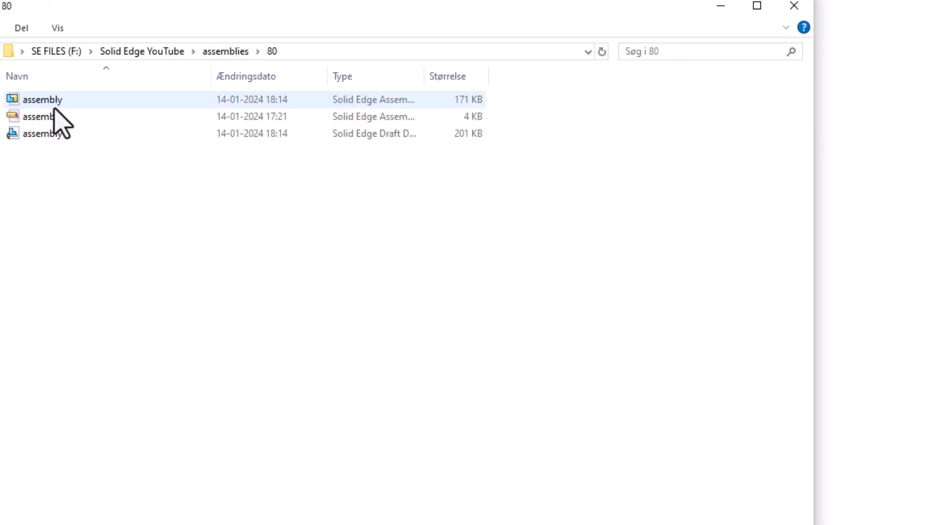
{"action": "left_click", "coordinate": [233, 52]}
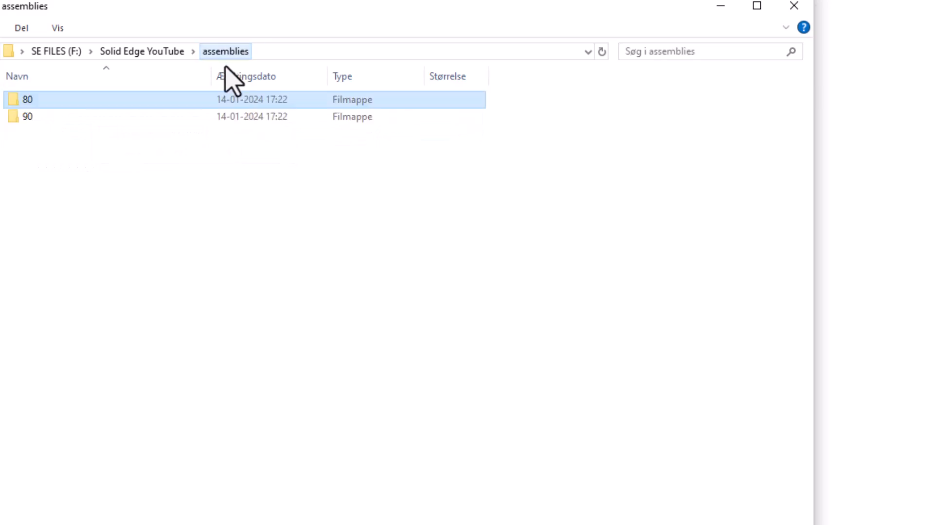
{"action": "left_click", "coordinate": [161, 52]}
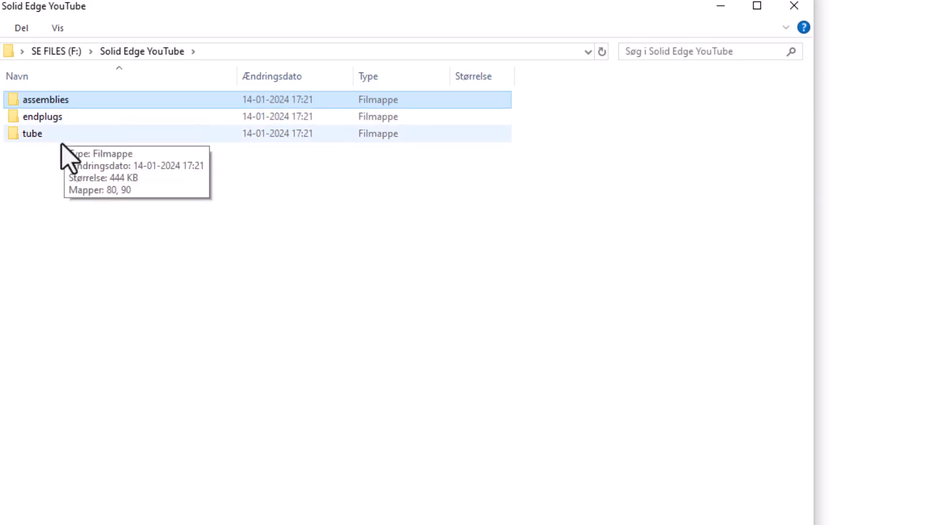
{"action": "double_click", "coordinate": [51, 102]}
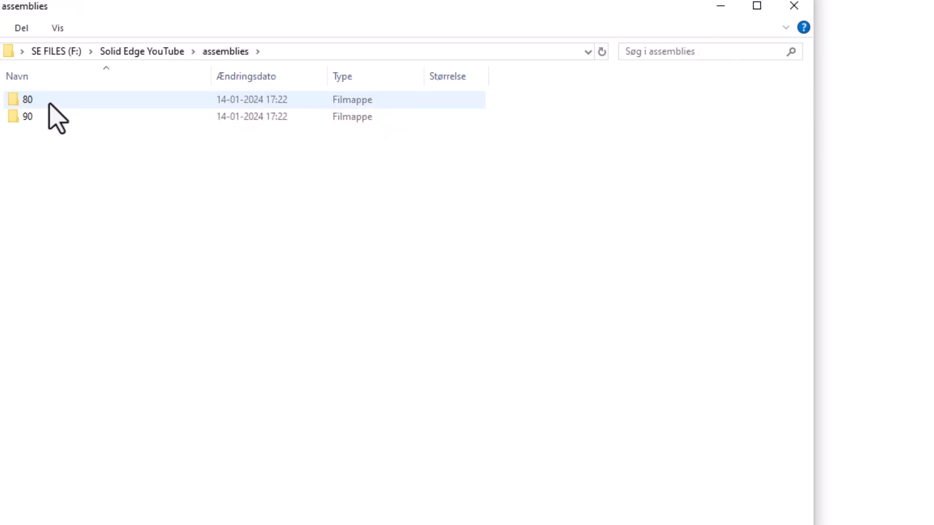
{"action": "double_click", "coordinate": [39, 100]}
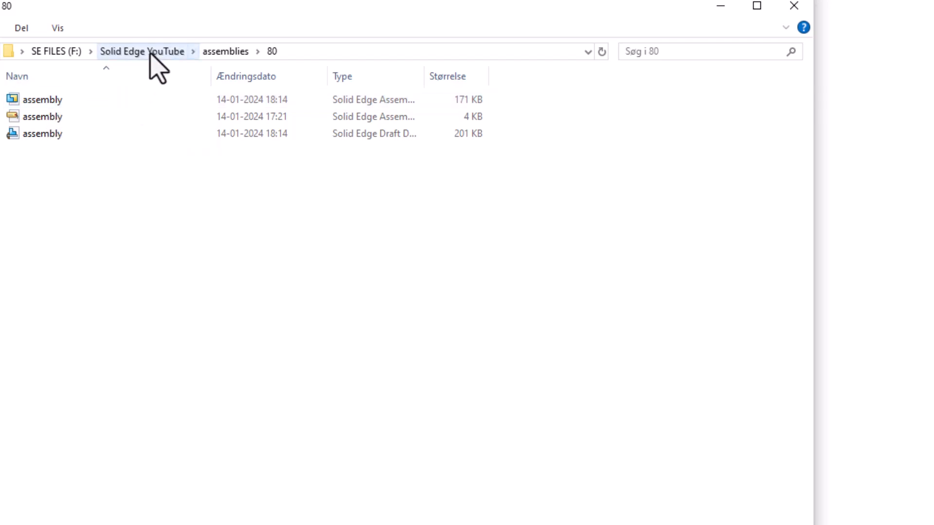
Check the endplugs folder's 80 subfolder and return to the Solid Edge YouTube folder.
{"action": "left_click", "coordinate": [146, 51]}
{"action": "left_click", "coordinate": [44, 117]}
{"action": "double_click", "coordinate": [44, 116]}
{"action": "double_click", "coordinate": [32, 100]}
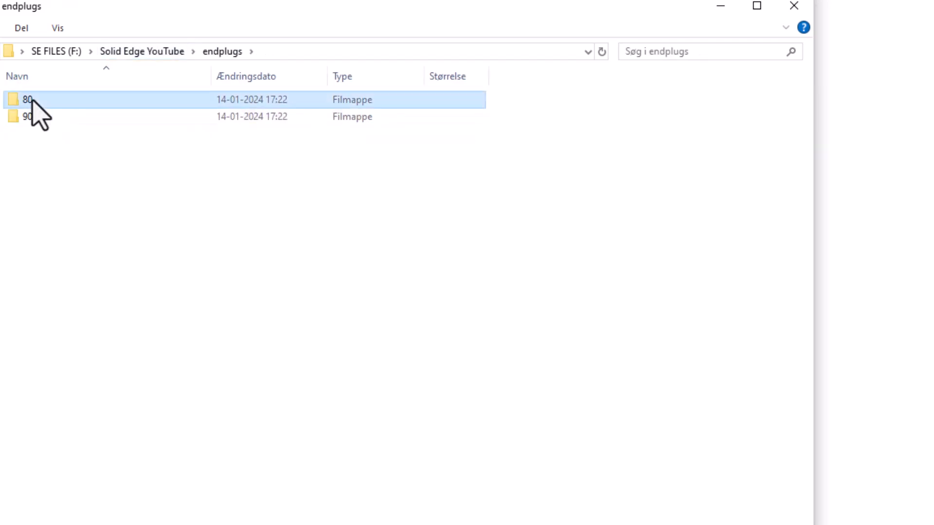
{"action": "left_click", "coordinate": [156, 52]}
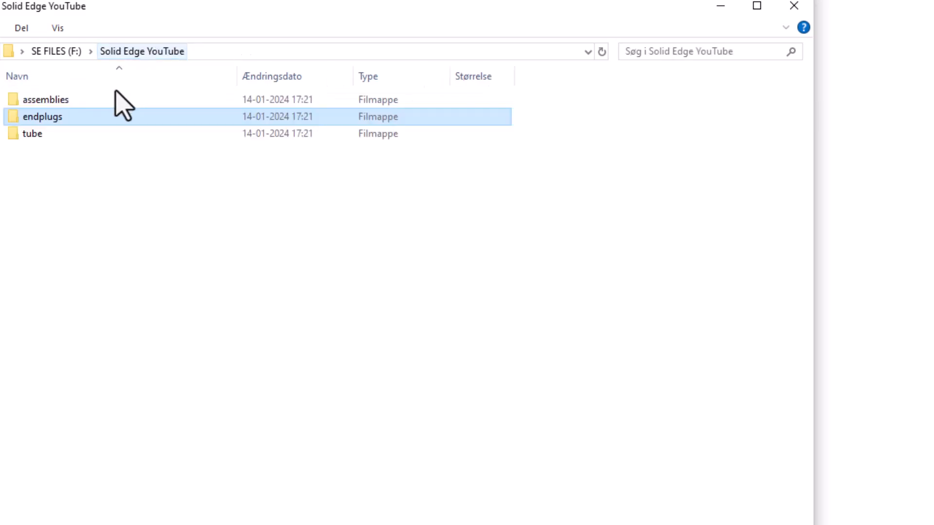
Inspect the files in the tube folder's 80 subfolder and recheck the subfolders of assemblies.
{"action": "left_click", "coordinate": [61, 139]}
{"action": "double_click", "coordinate": [61, 140]}
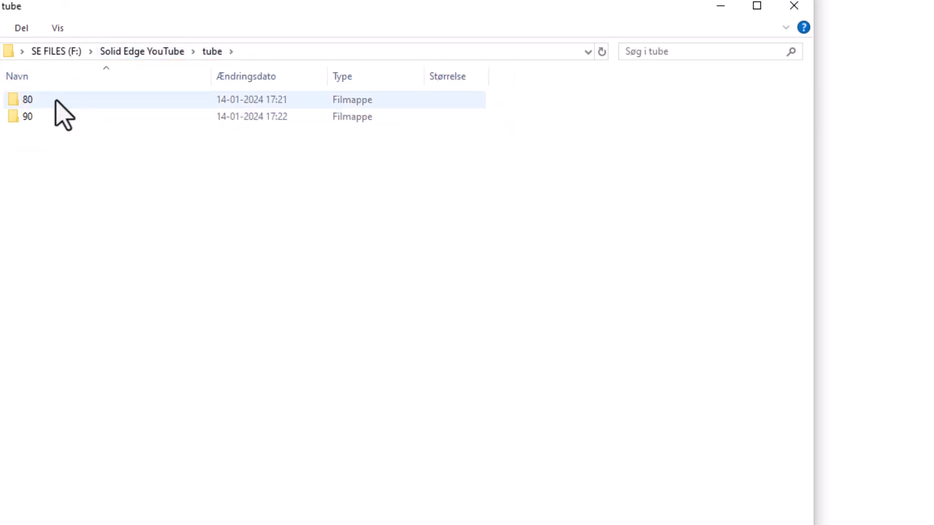
{"action": "double_click", "coordinate": [56, 100]}
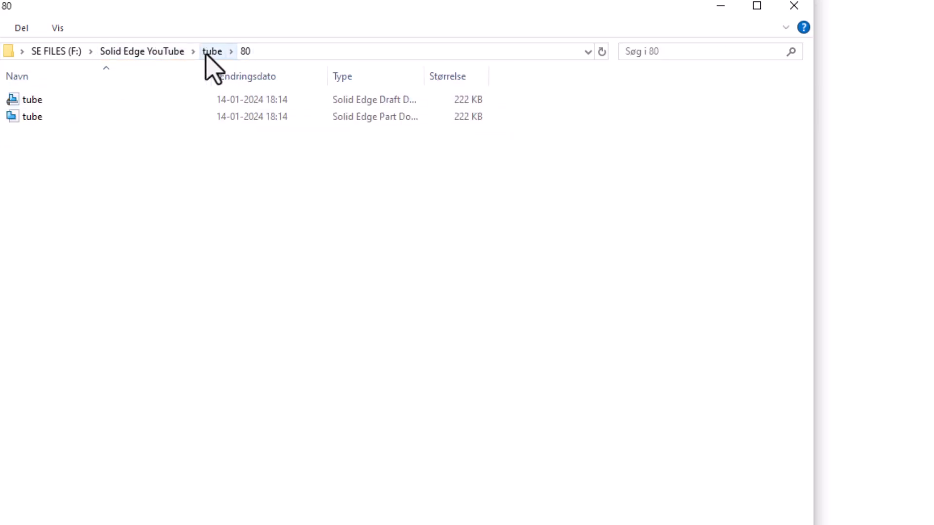
{"action": "left_click", "coordinate": [147, 53]}
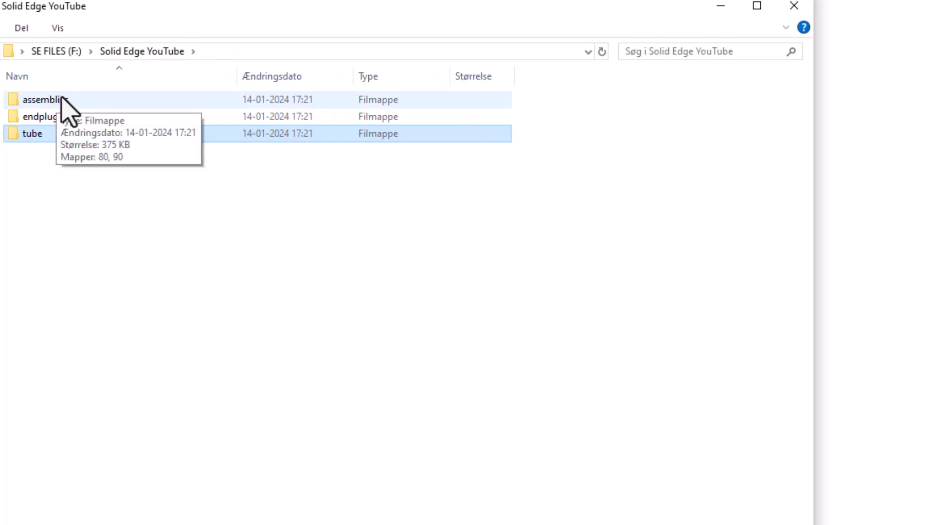
{"action": "double_click", "coordinate": [54, 99]}
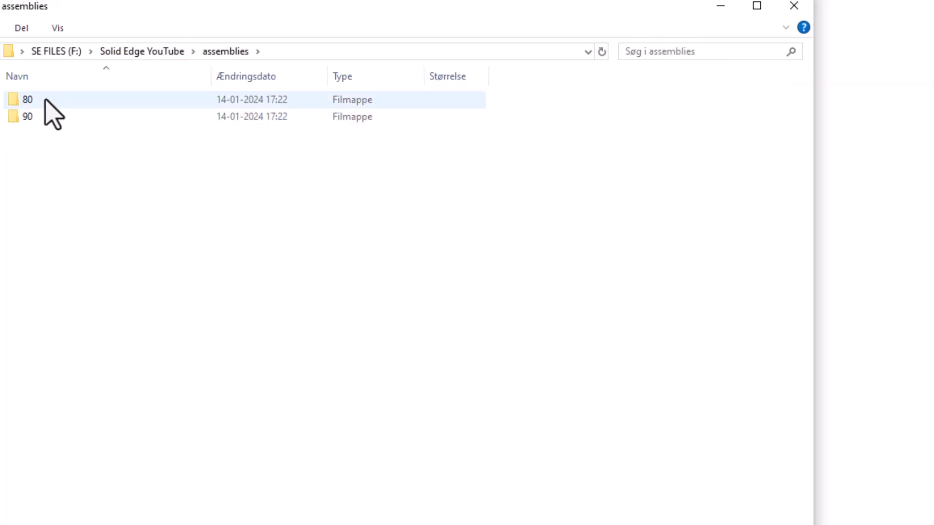
{"action": "left_click", "coordinate": [145, 56]}
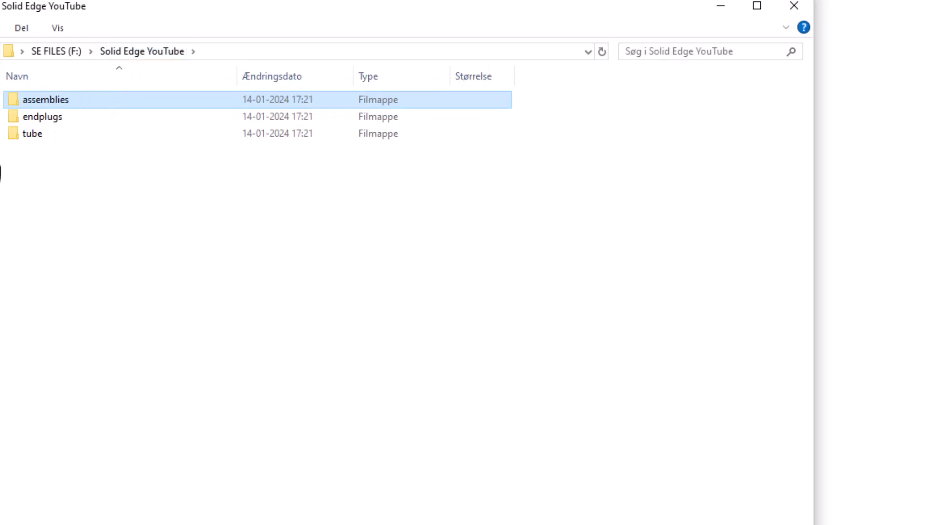
{"action": "left_click", "coordinate": [54, 187]}
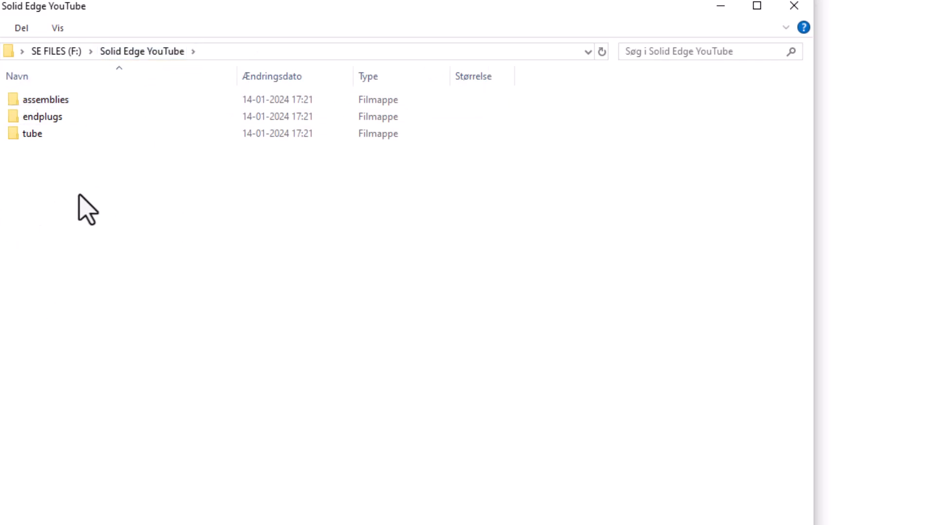
Open the assembly draft document from the assemblies\80 folder with Design Manager.
{"action": "double_click", "coordinate": [48, 100]}
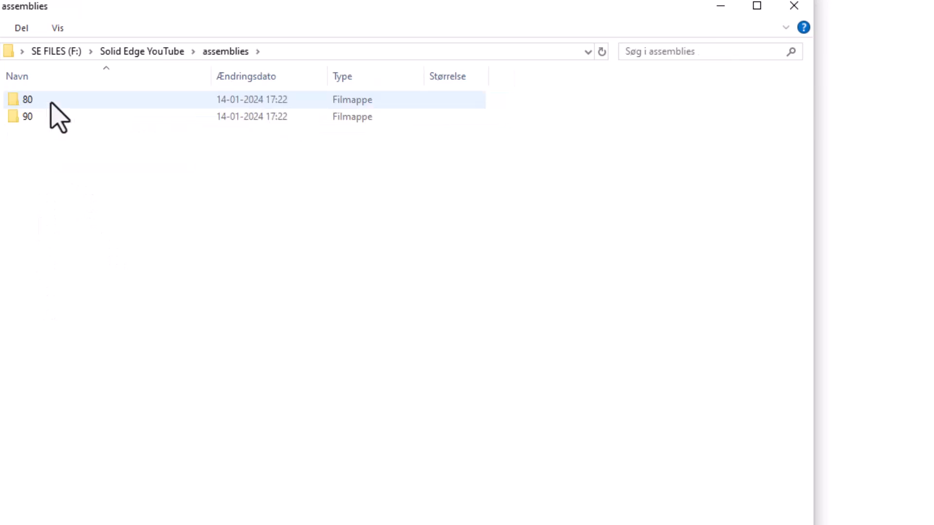
{"action": "double_click", "coordinate": [24, 104]}
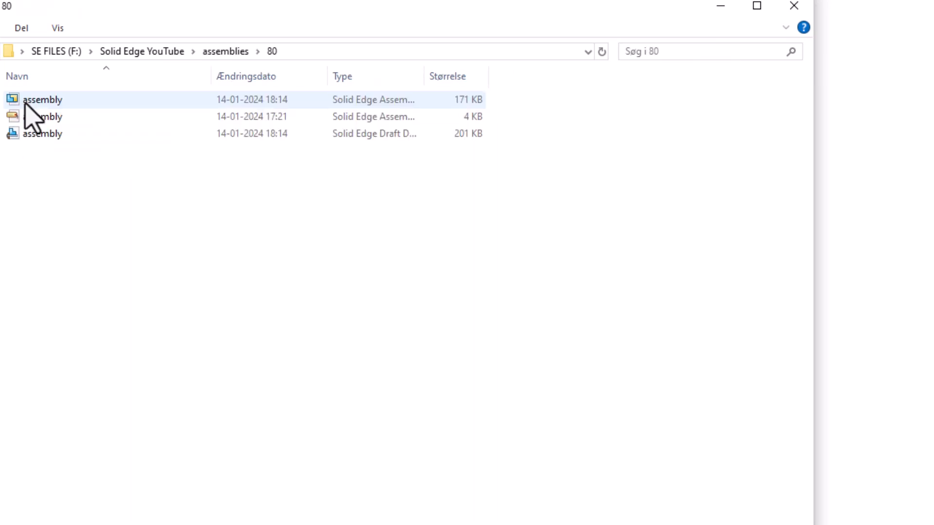
{"action": "left_click", "coordinate": [41, 135]}
{"action": "right_click", "coordinate": [42, 135]}
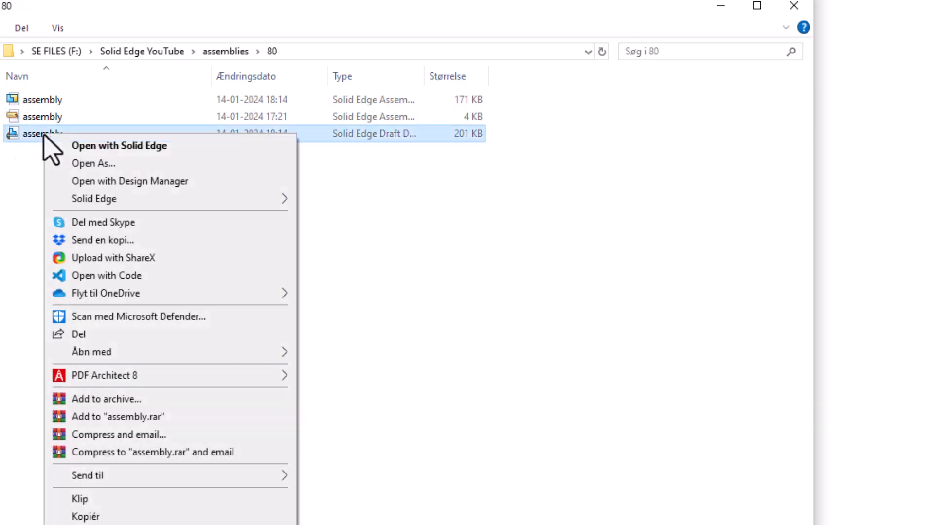
{"action": "left_click", "coordinate": [170, 180]}
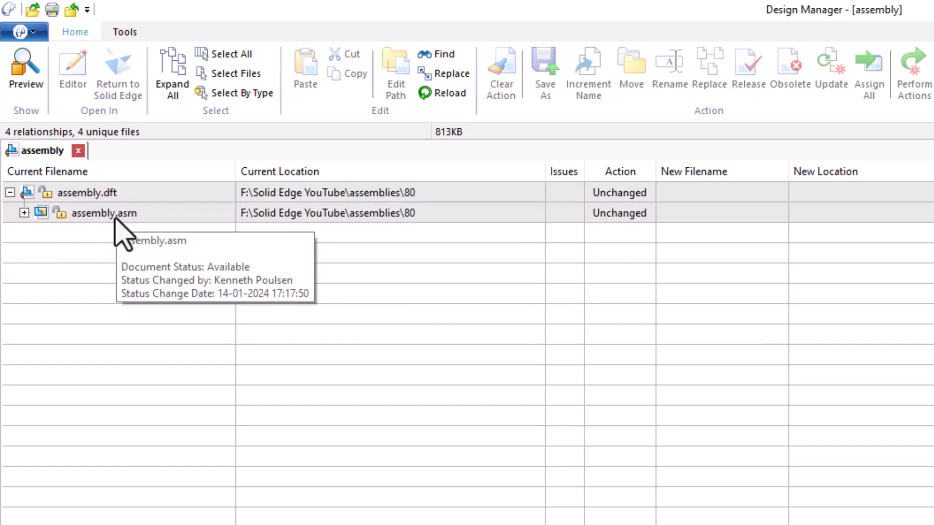
Expand assembly.asm and examine the draft's linked files, including tube.par and endplug.par.
{"action": "left_click", "coordinate": [24, 213]}
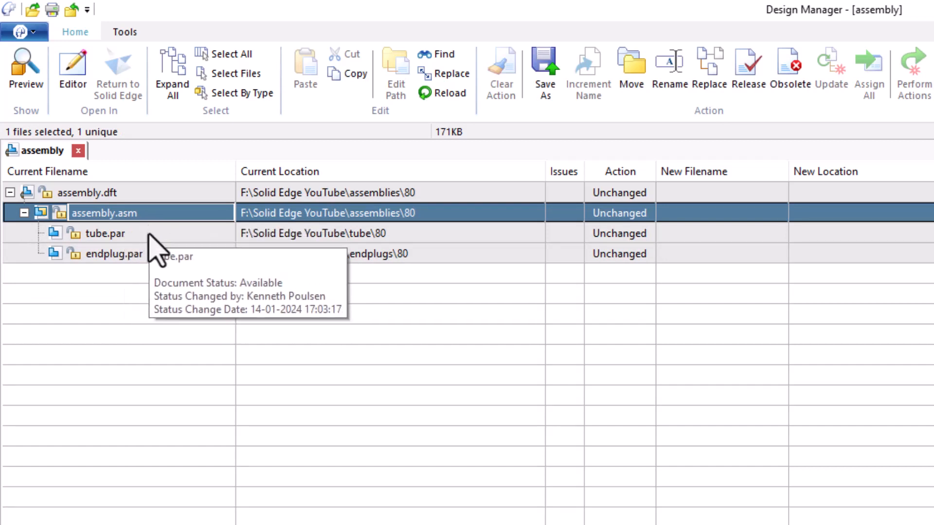
{"action": "left_click", "coordinate": [116, 234]}
{"action": "left_click", "coordinate": [138, 250]}
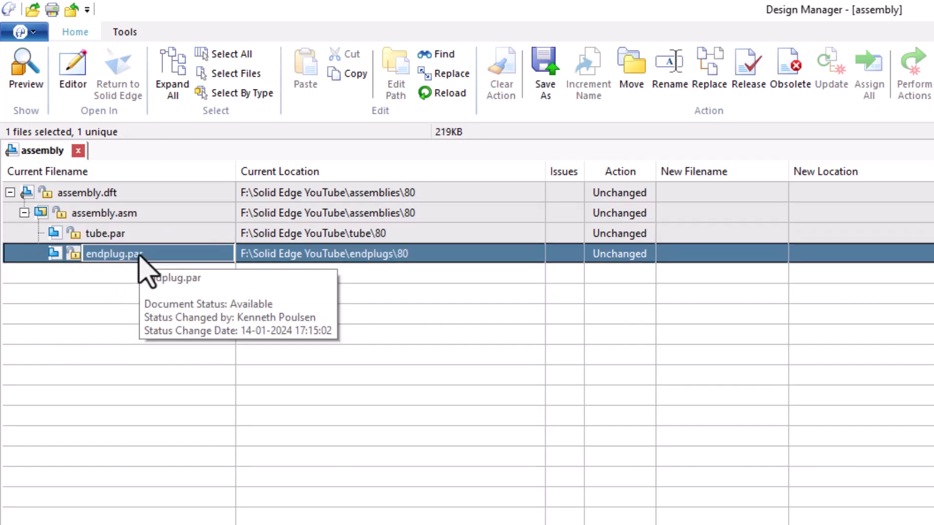
{"action": "left_click", "coordinate": [105, 207]}
{"action": "left_click", "coordinate": [110, 197]}
{"action": "left_click", "coordinate": [120, 236]}
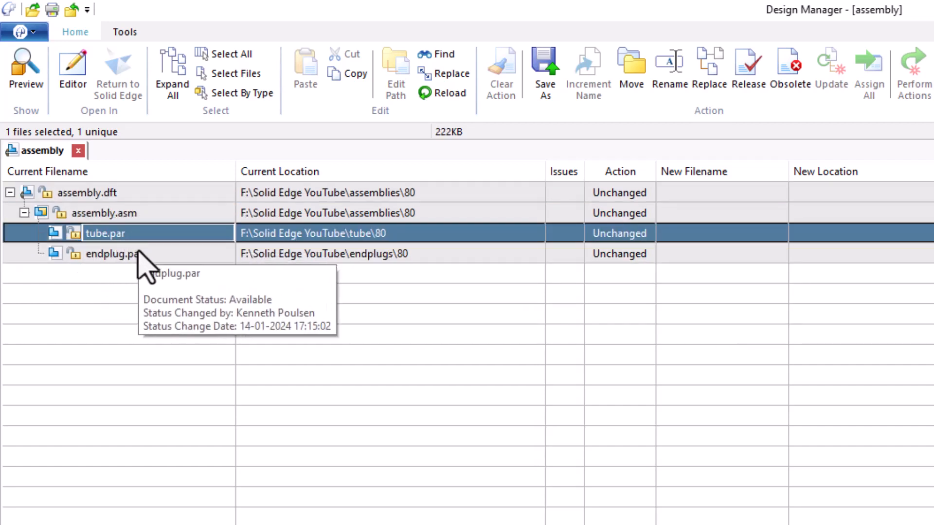
{"action": "left_click", "coordinate": [140, 254]}
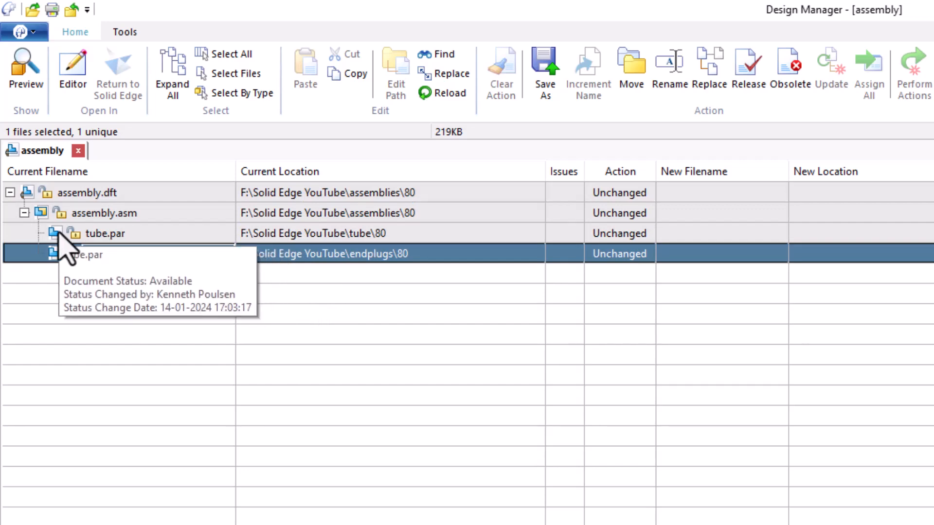
Switch to File Explorer and inspect the draft and part files in the endplugs\80 folder.
{"action": "key", "text": "alt+Tab"}
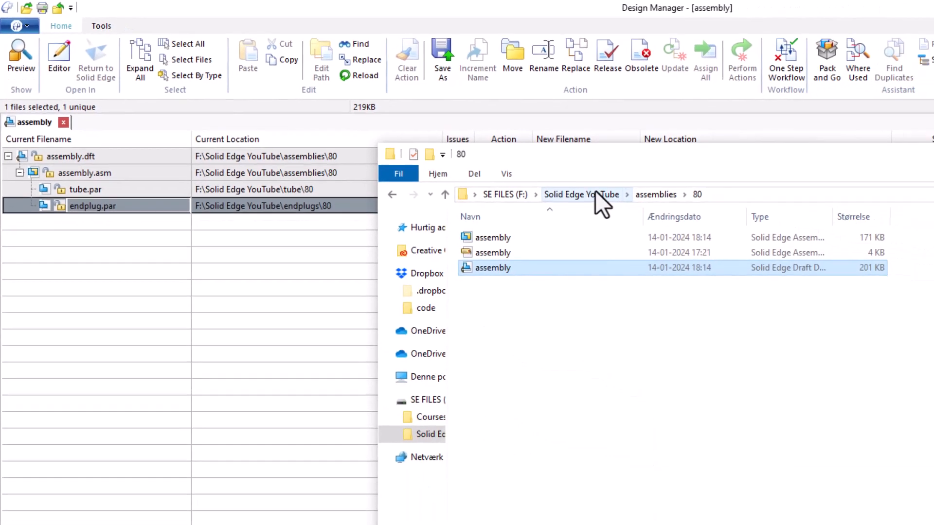
{"action": "left_click", "coordinate": [724, 235]}
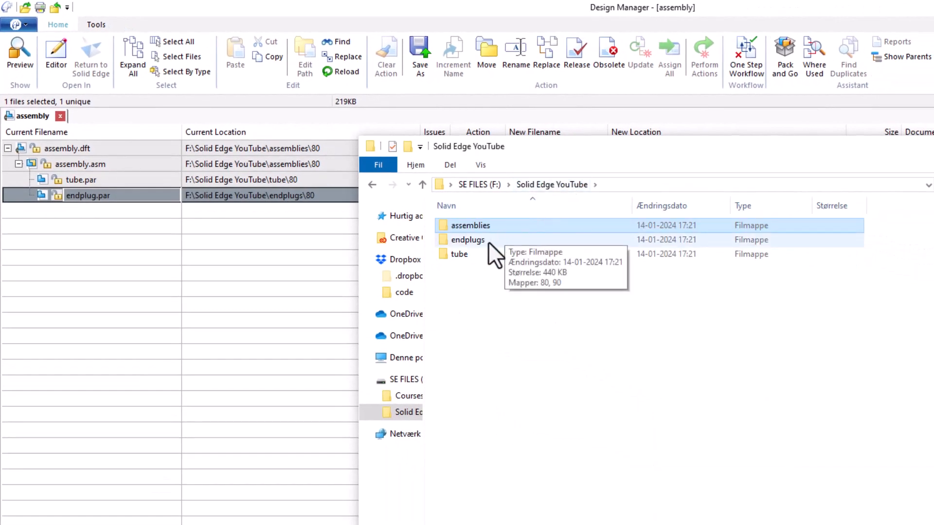
{"action": "double_click", "coordinate": [467, 241]}
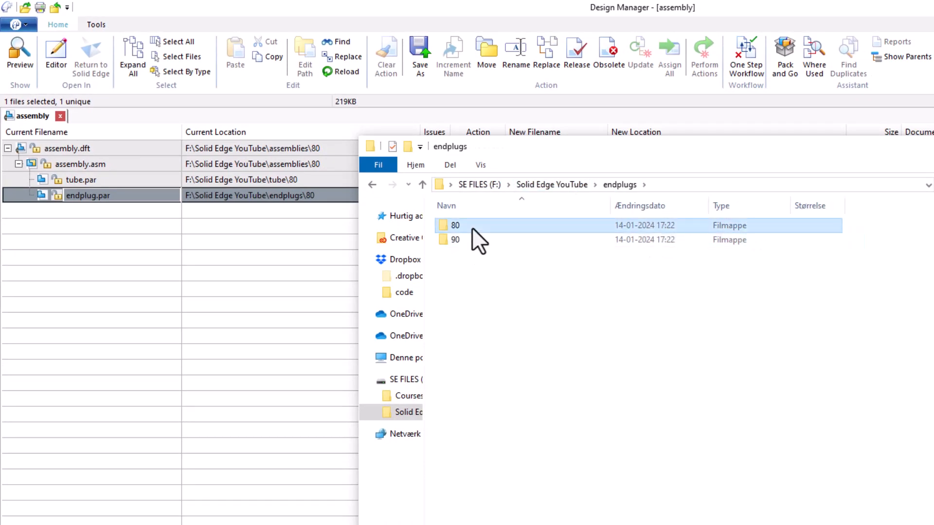
{"action": "double_click", "coordinate": [471, 227]}
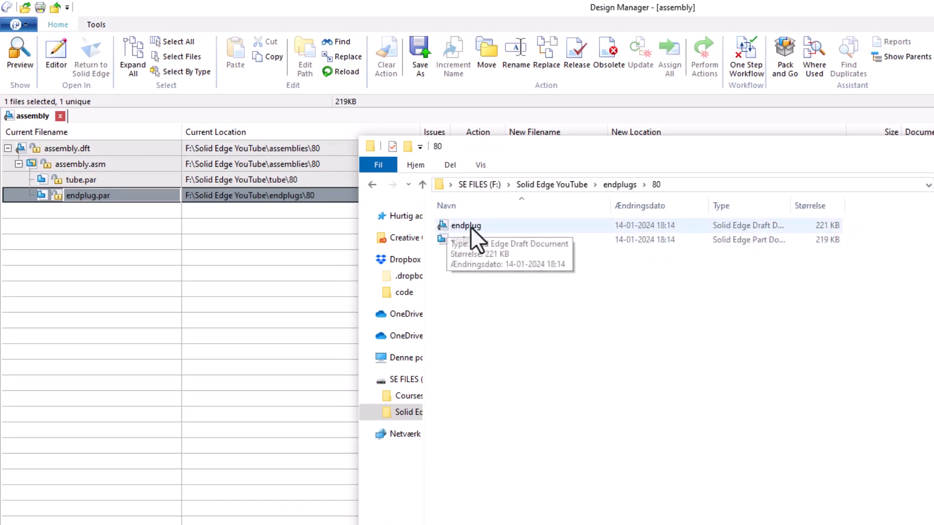
Look in the tube folder's 90 and 80 subfolders for the tube's draft and part files.
{"action": "left_click", "coordinate": [565, 189]}
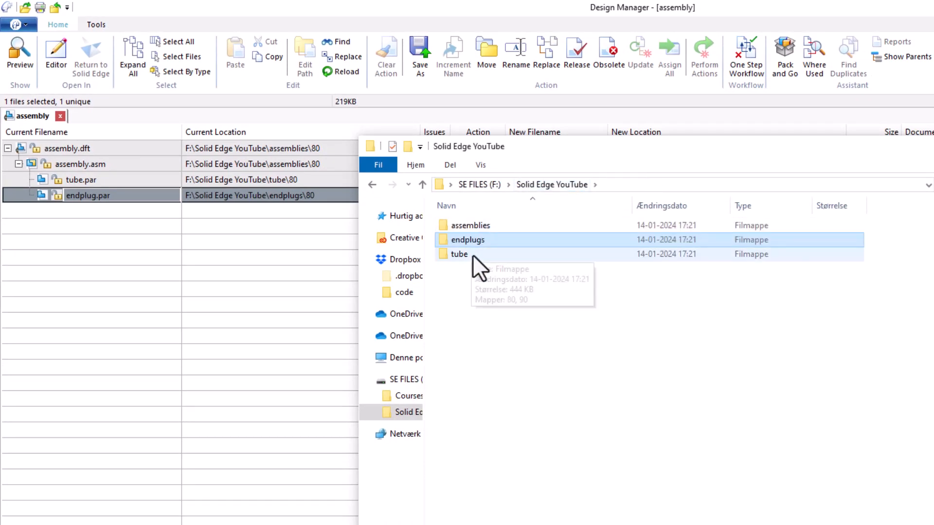
{"action": "double_click", "coordinate": [472, 254]}
{"action": "double_click", "coordinate": [463, 236]}
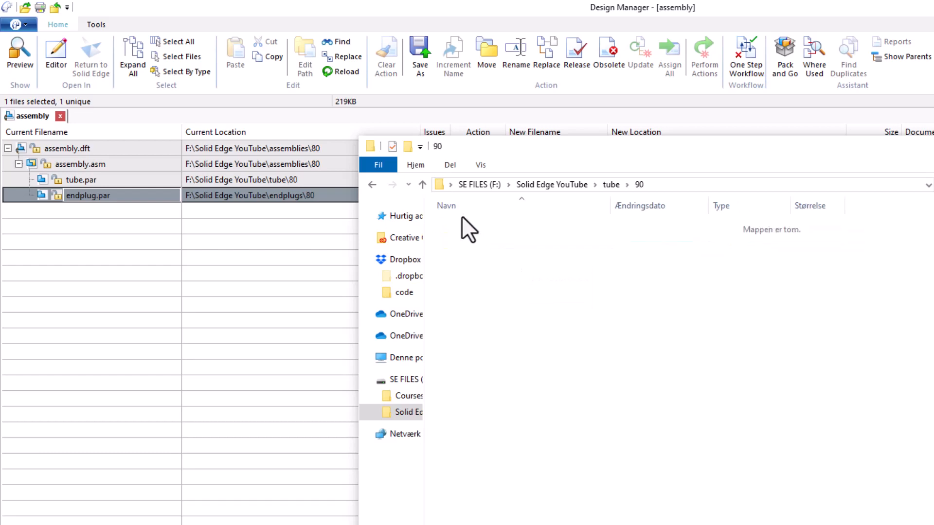
{"action": "left_click", "coordinate": [614, 184]}
{"action": "left_click", "coordinate": [483, 226]}
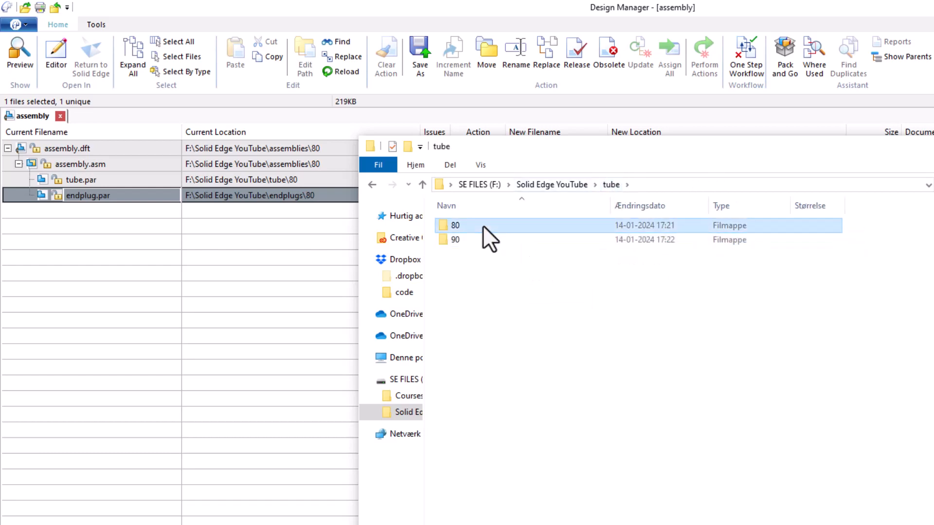
{"action": "double_click", "coordinate": [483, 226]}
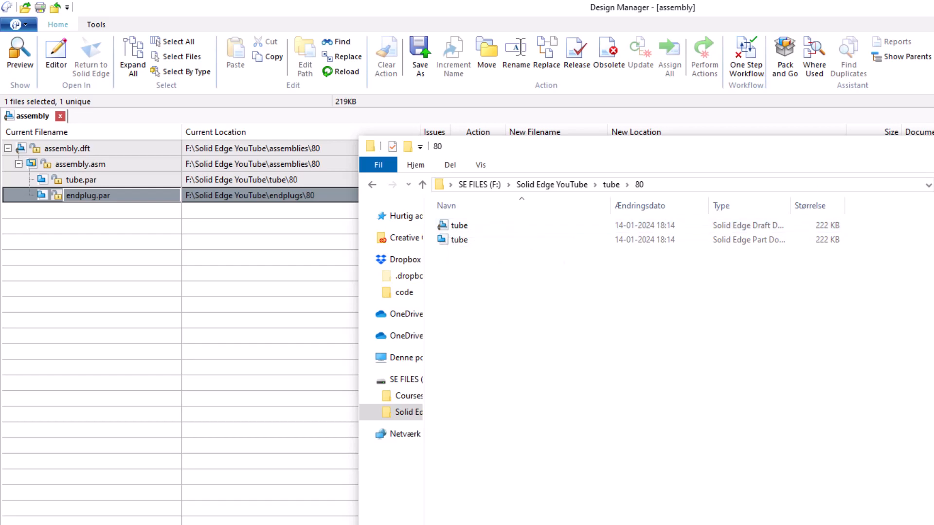
Return to Design Manager and review the endplug.par and tube.par entries under assembly.asm.
{"action": "left_click", "coordinate": [147, 229]}
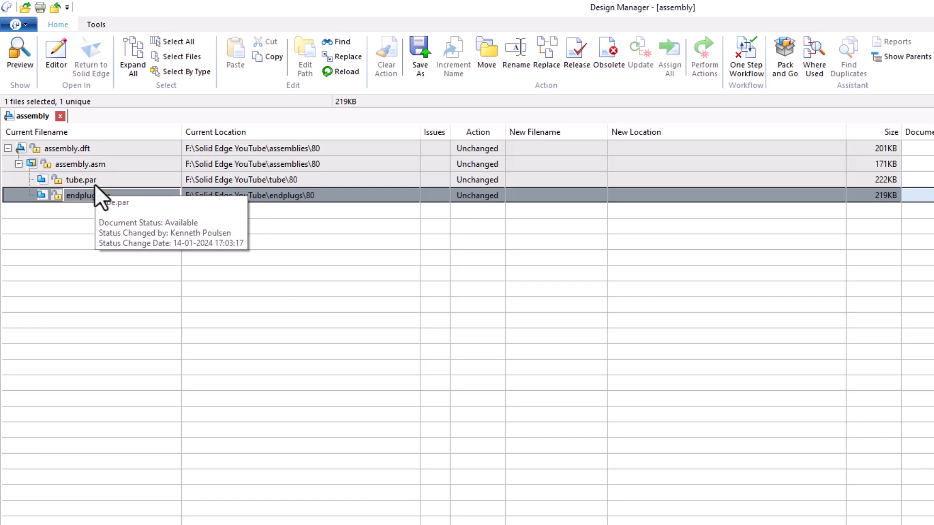
{"action": "left_click", "coordinate": [95, 195]}
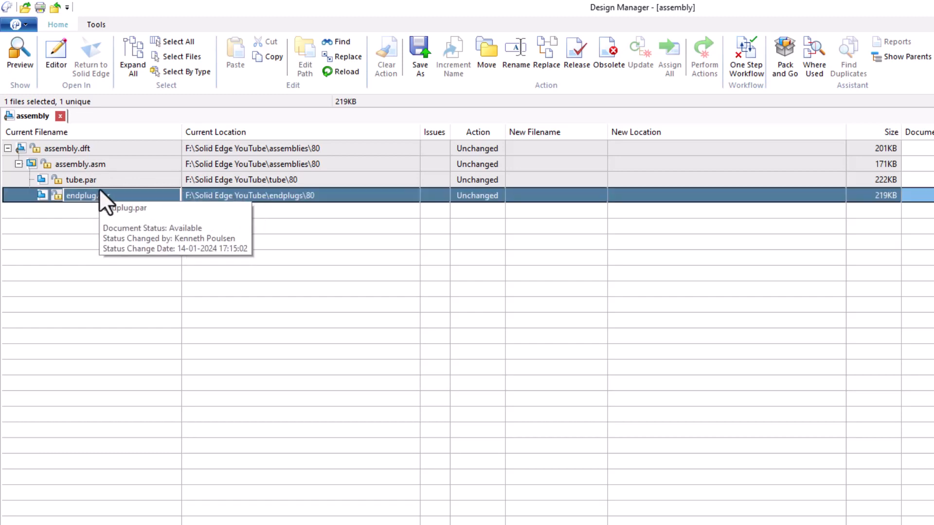
{"action": "left_click", "coordinate": [101, 183]}
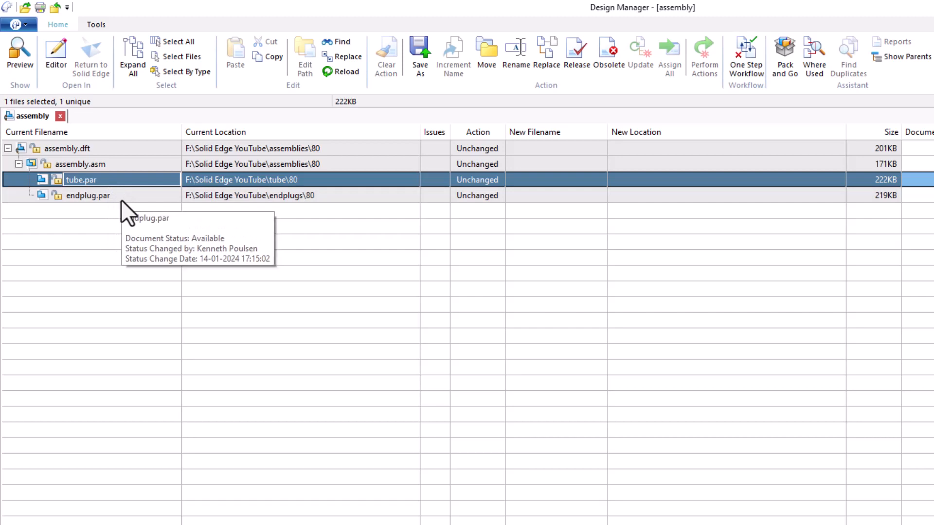
Run a Where Used search for tube.par and endplug.par in the endplugs\80, tube\80 and endplugs\90 folders, including subfolders, and finish the wizard.
{"action": "left_click", "coordinate": [116, 196], "text": "ctrl"}
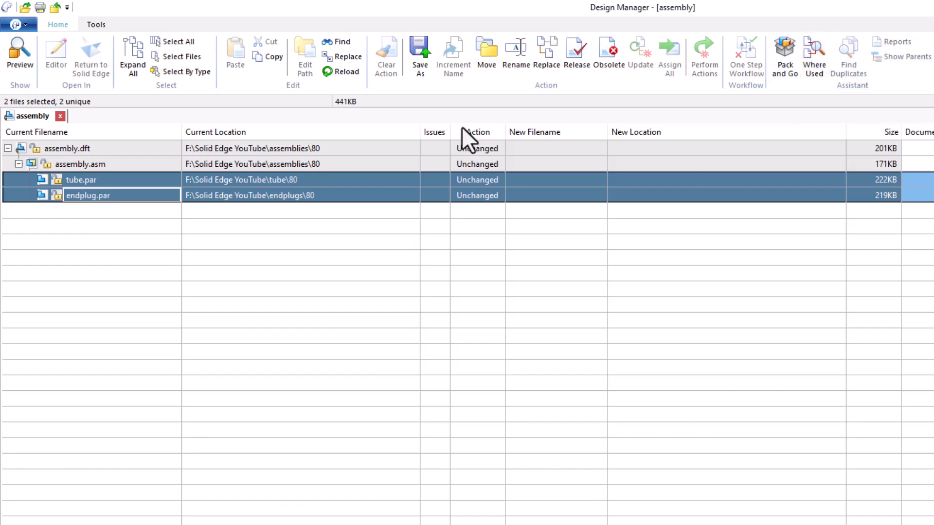
{"action": "left_click", "coordinate": [813, 52]}
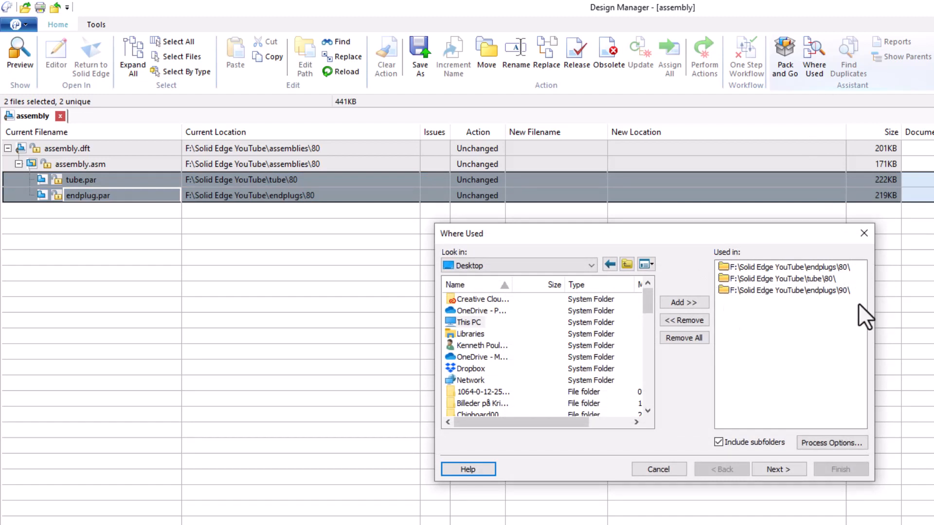
{"action": "left_click", "coordinate": [777, 469]}
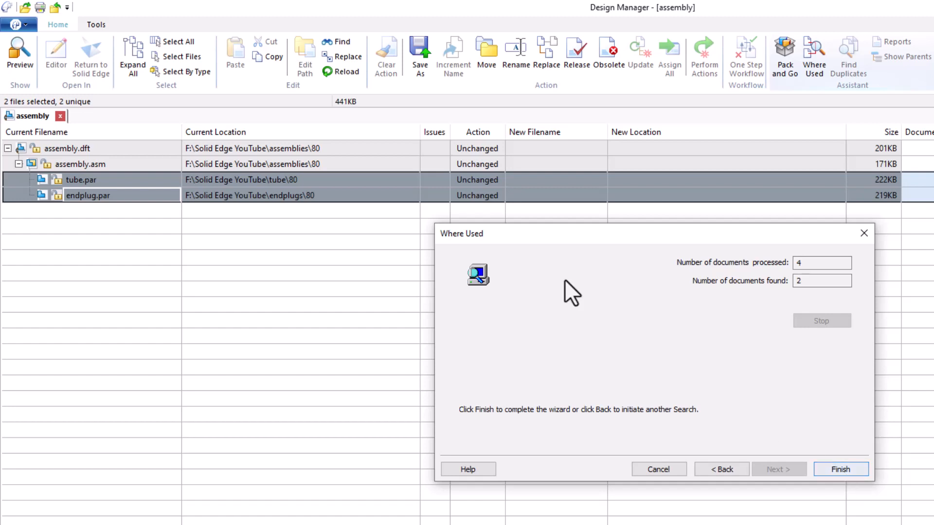
{"action": "left_click_drag", "start_coordinate": [585, 234], "coordinate": [630, 237]}
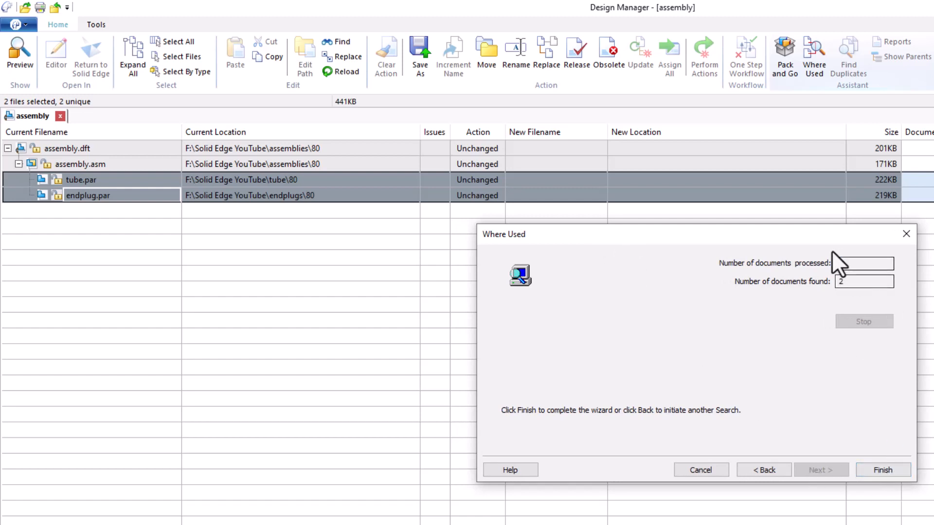
{"action": "left_click_drag", "start_coordinate": [817, 237], "coordinate": [830, 237]}
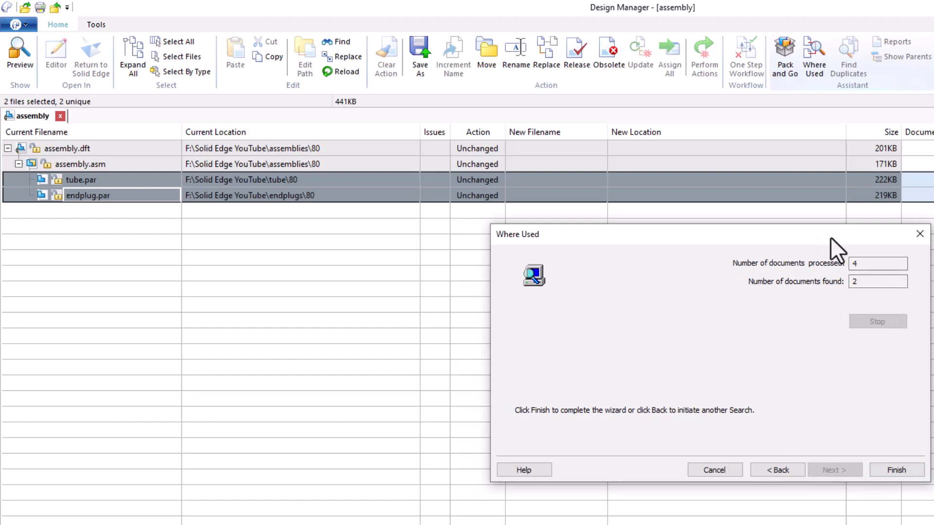
{"action": "left_click_drag", "start_coordinate": [830, 237], "coordinate": [816, 237]}
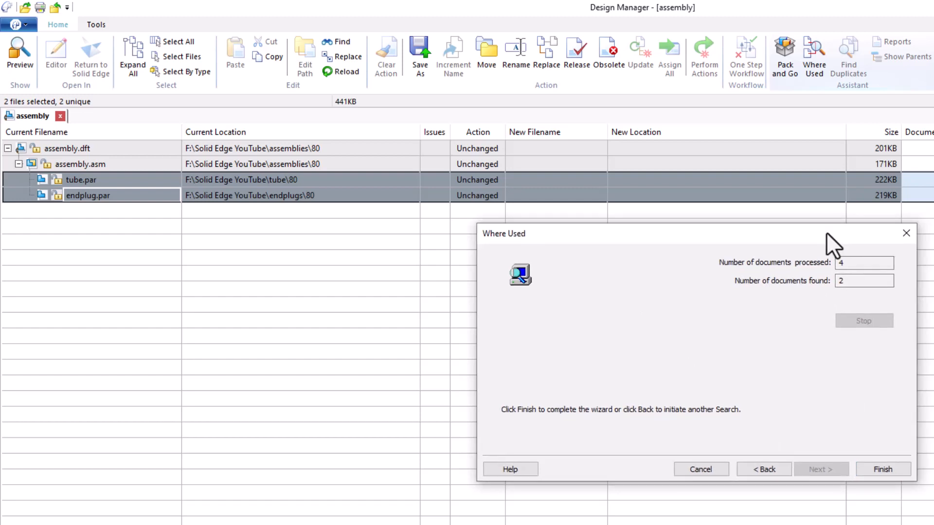
{"action": "left_click", "coordinate": [888, 469]}
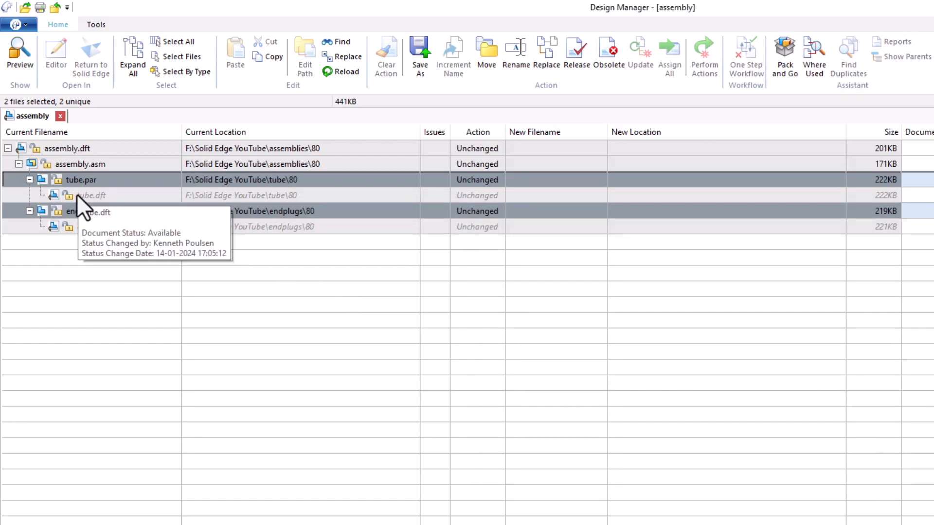
Review the tube.dft and endplug.dft entries listed under their parent parts.
{"action": "left_click", "coordinate": [114, 196]}
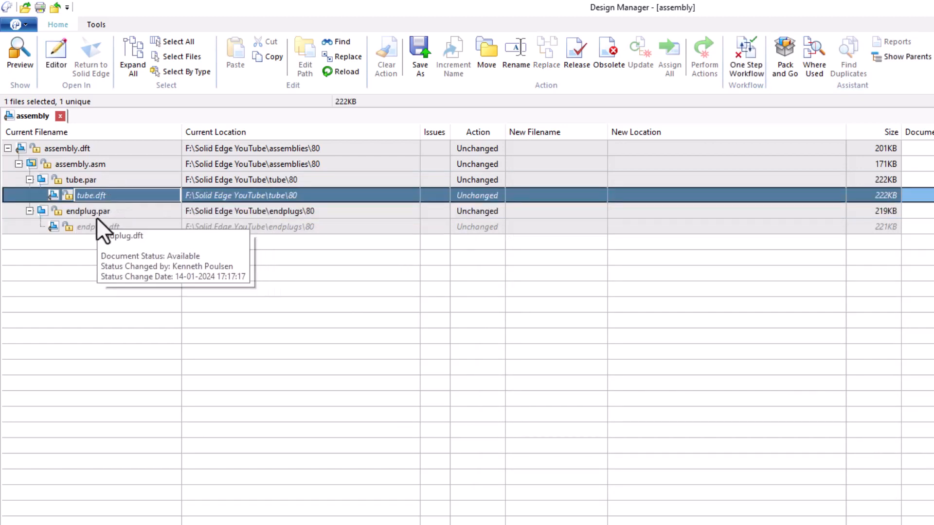
{"action": "left_click", "coordinate": [89, 179]}
{"action": "left_click", "coordinate": [106, 214]}
{"action": "left_click", "coordinate": [111, 231]}
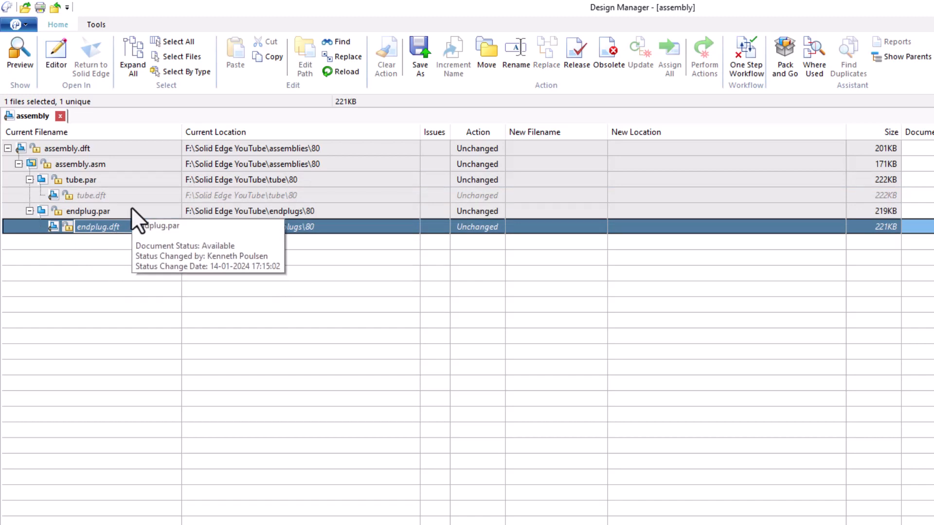
Assign a move of assembly.dft and assembly.asm to the single folder F:\Solid Edge YouTube.
{"action": "left_click", "coordinate": [140, 147]}
{"action": "left_click", "coordinate": [146, 165], "text": "ctrl"}
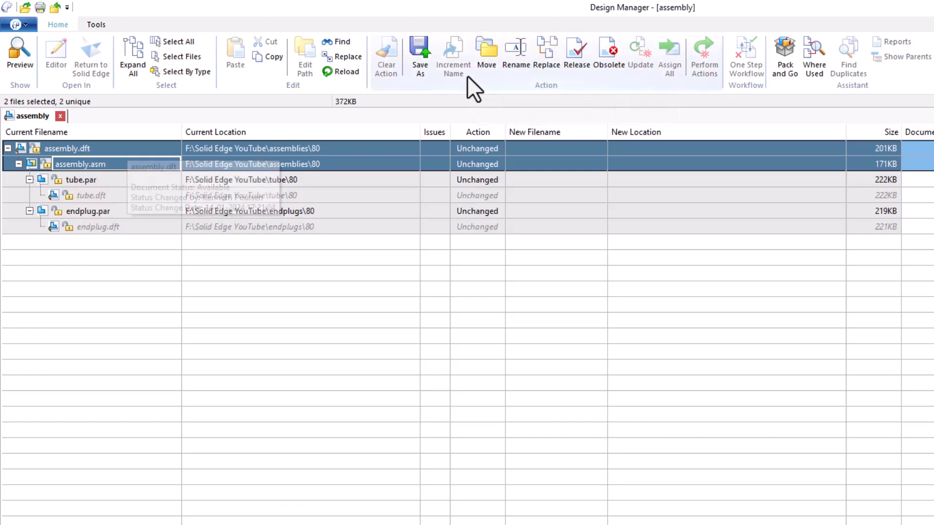
{"action": "left_click", "coordinate": [486, 48]}
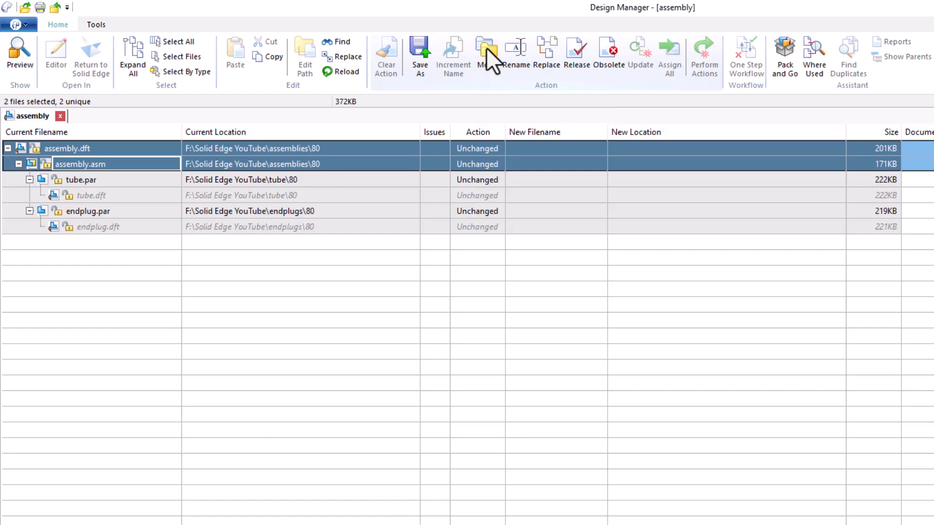
{"action": "left_click", "coordinate": [741, 286]}
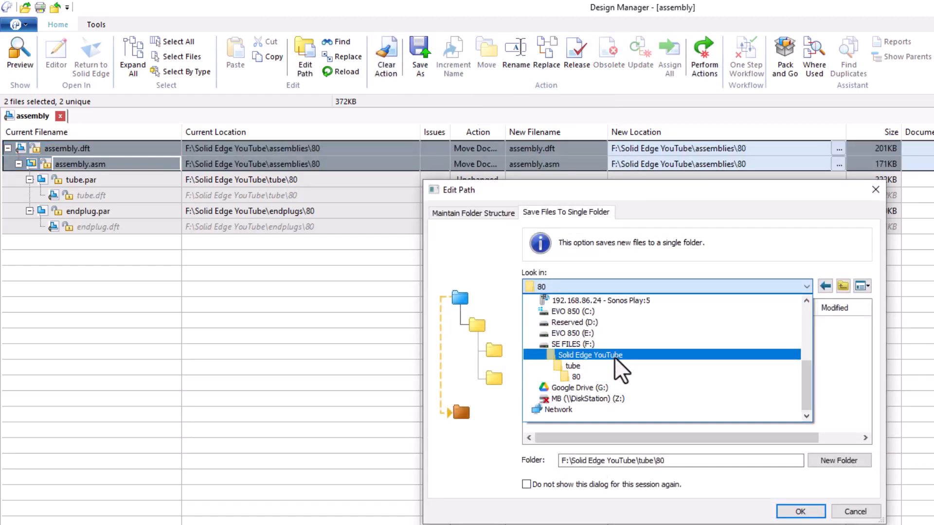
{"action": "left_click", "coordinate": [614, 356]}
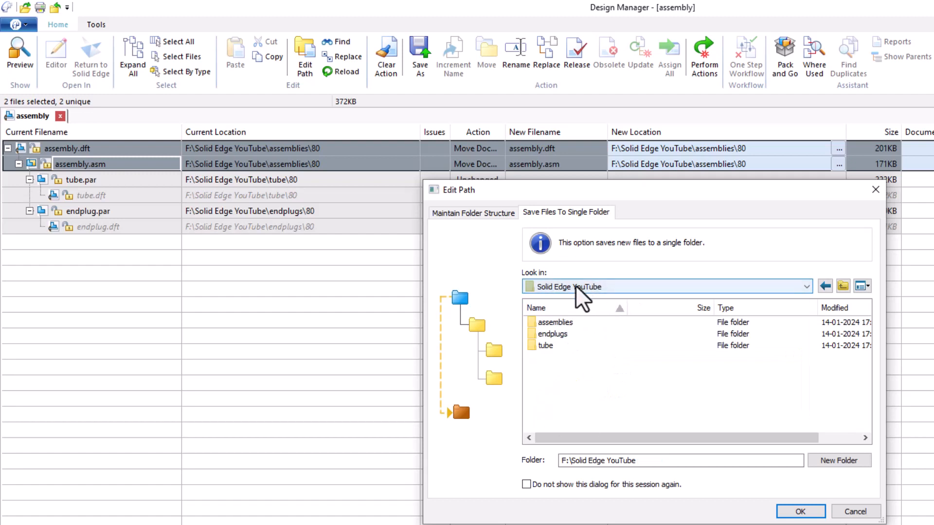
{"action": "left_click", "coordinate": [800, 511]}
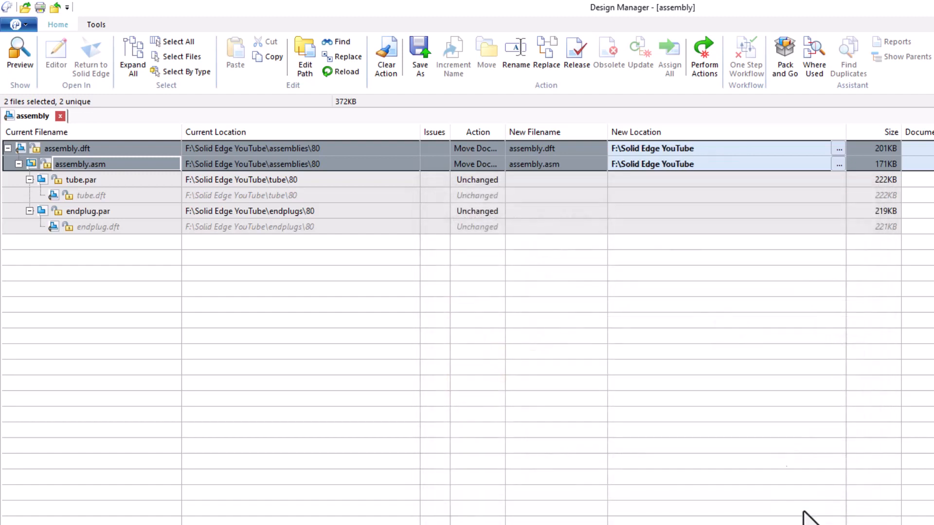
Assign a move of tube.par and tube.dft to the F:\Solid Edge YouTube folder.
{"action": "left_click", "coordinate": [92, 179]}
{"action": "left_click", "coordinate": [116, 196], "text": "ctrl"}
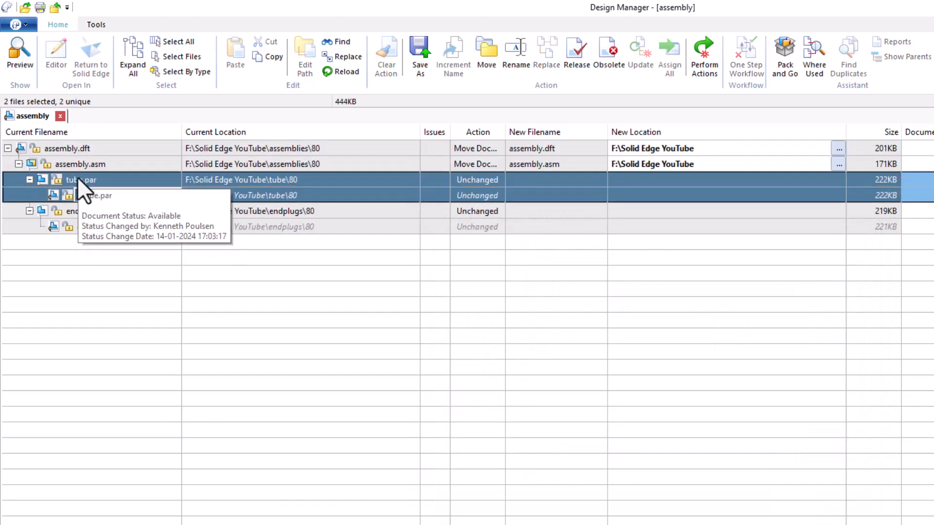
{"action": "left_click", "coordinate": [489, 53]}
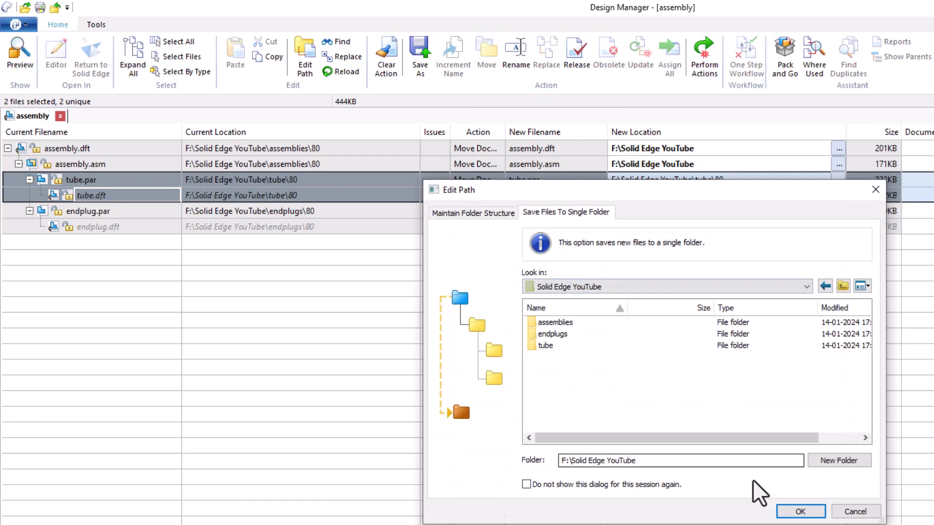
{"action": "left_click", "coordinate": [809, 514]}
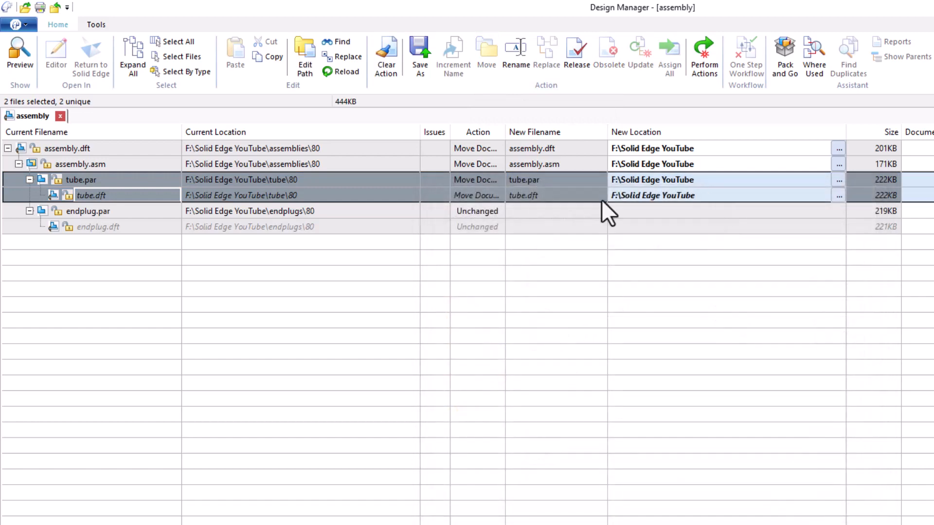
Assign a move of endplug.par and endplug.dft to the F:\Solid Edge YouTube folder.
{"action": "left_click", "coordinate": [127, 226]}
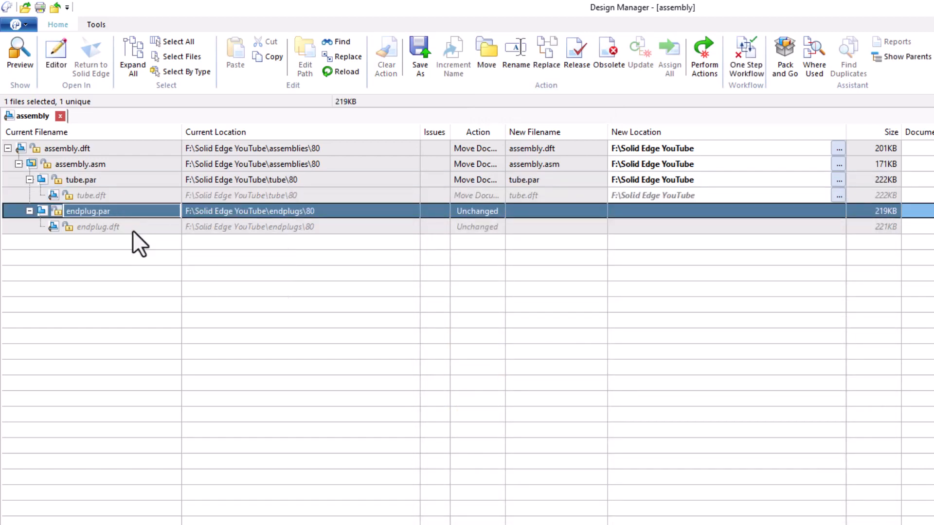
{"action": "left_click", "coordinate": [486, 47]}
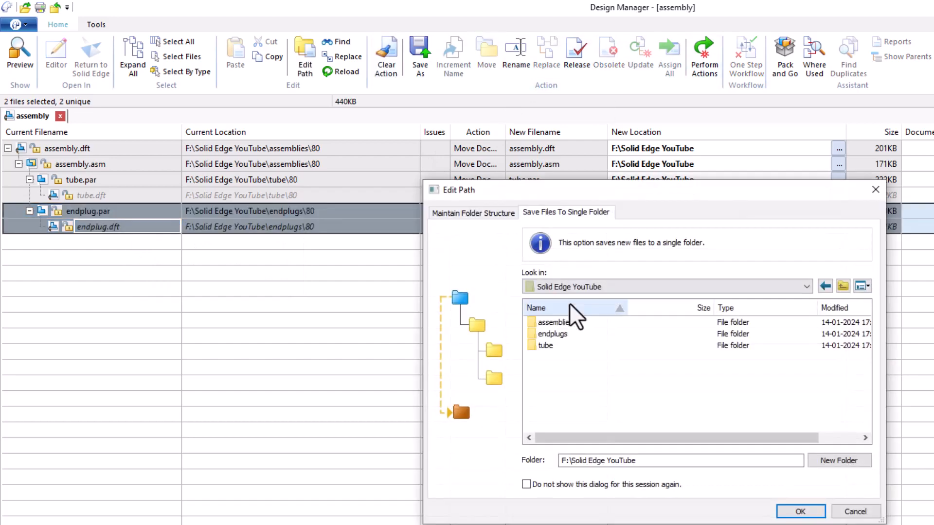
{"action": "left_click", "coordinate": [798, 512]}
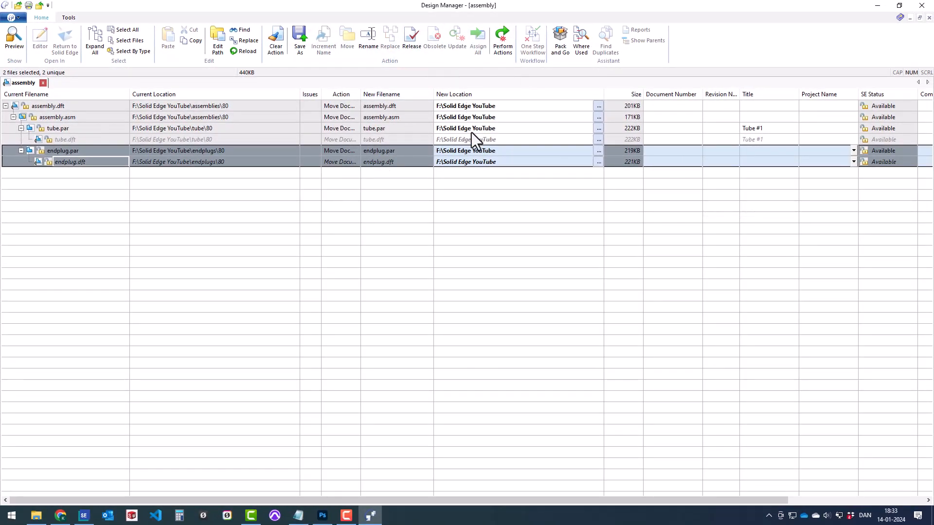
Check the new locations assigned to the assembly, tube and endplug files.
{"action": "left_click", "coordinate": [508, 128]}
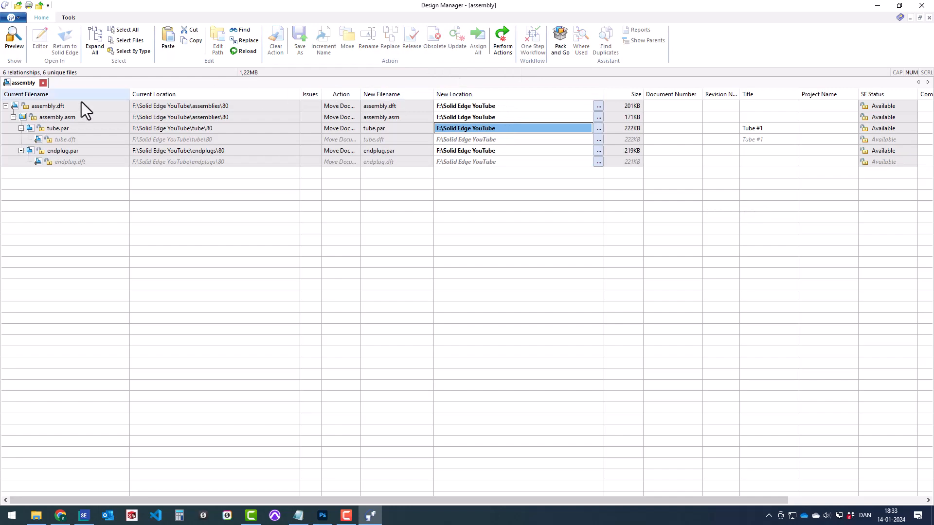
{"action": "left_click", "coordinate": [497, 109]}
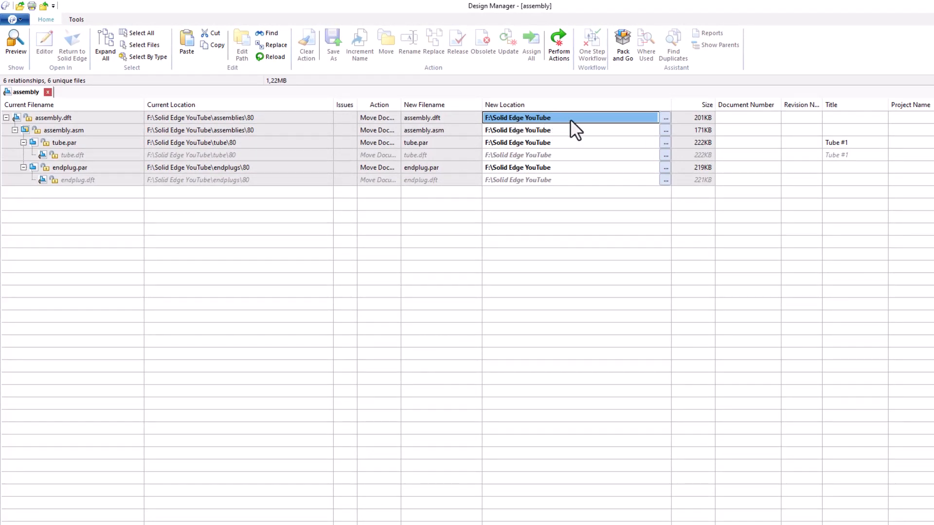
{"action": "left_click", "coordinate": [586, 130]}
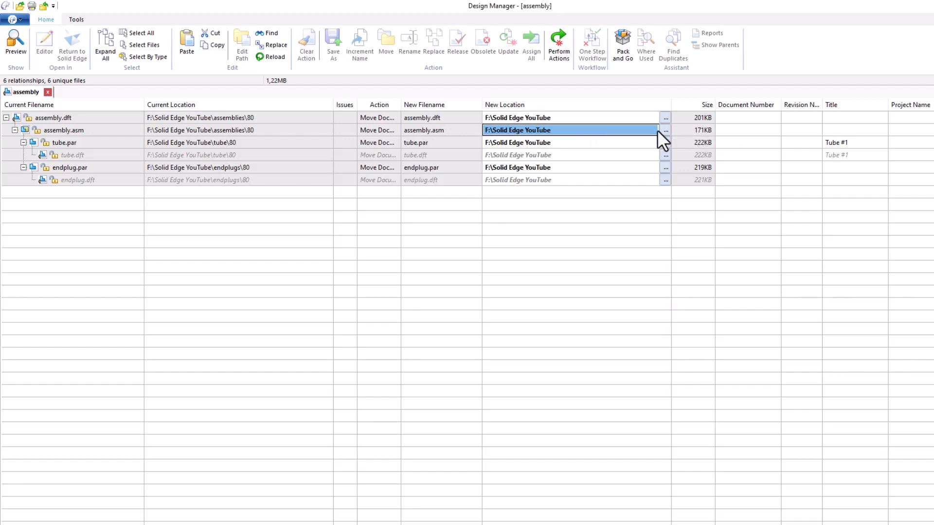
{"action": "left_click", "coordinate": [547, 119]}
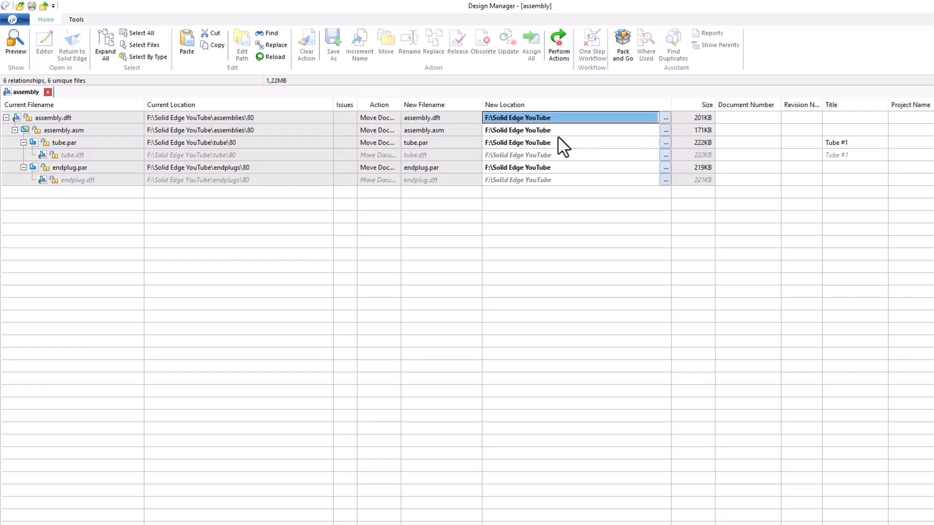
{"action": "left_click", "coordinate": [558, 131]}
{"action": "left_click", "coordinate": [564, 151]}
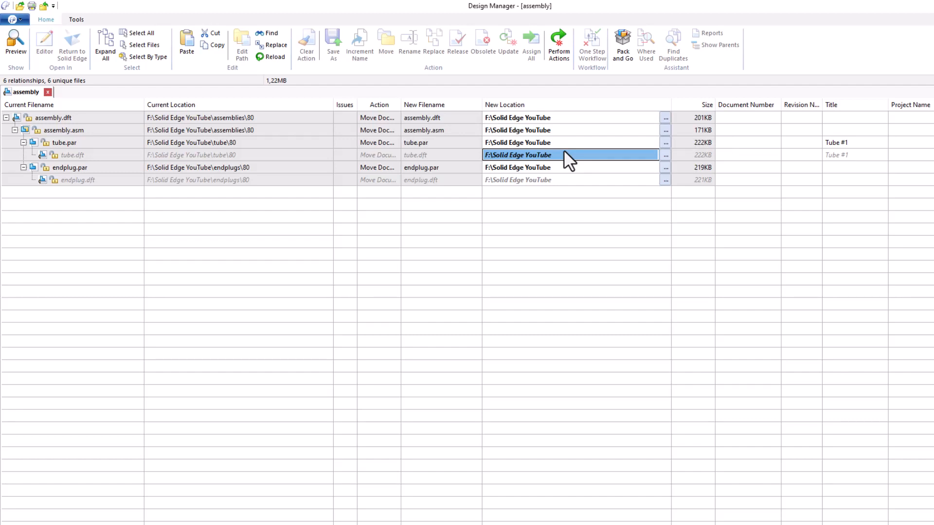
Perform the pending file moves, expand assembly.asm to check its parts' locations, and close Design Manager.
{"action": "left_click", "coordinate": [560, 43]}
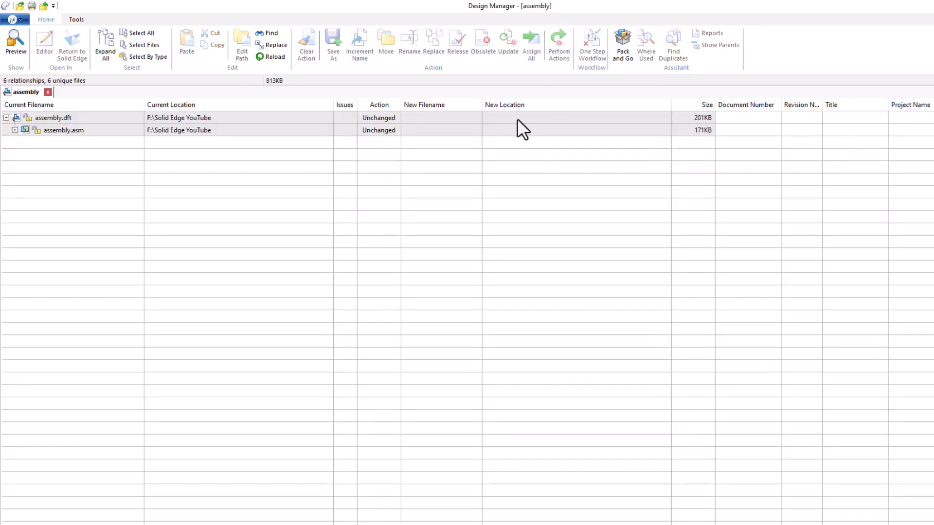
{"action": "left_click", "coordinate": [14, 130]}
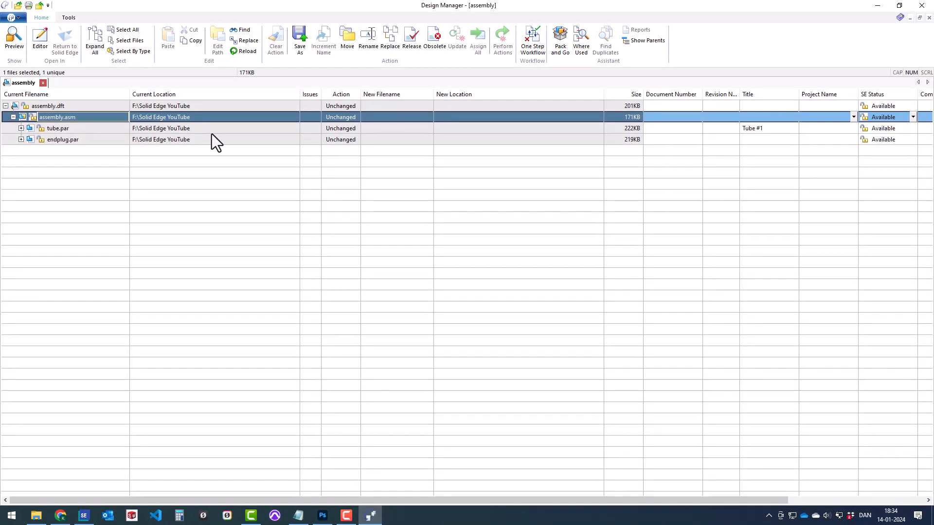
{"action": "left_click", "coordinate": [923, 6]}
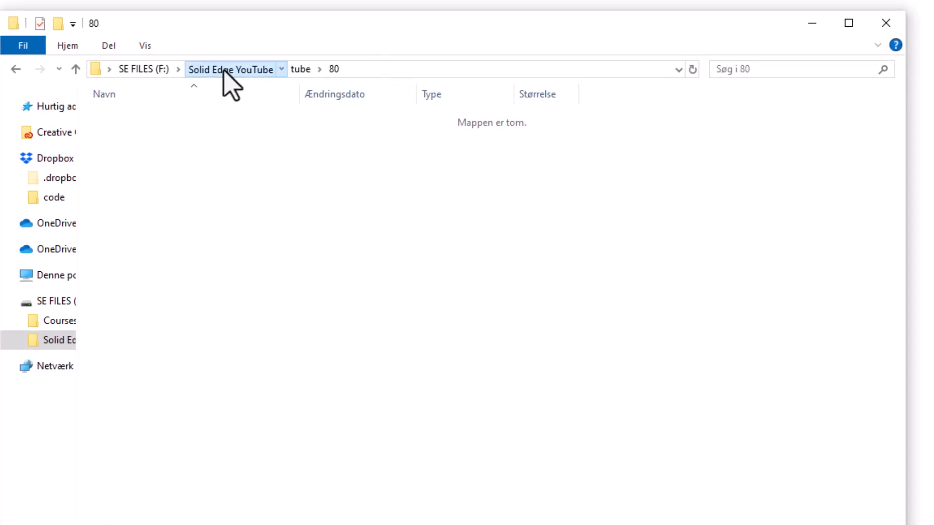
Go up to the Solid Edge YouTube folder in File Explorer and inspect the moved draft and part files.
{"action": "left_click", "coordinate": [224, 70]}
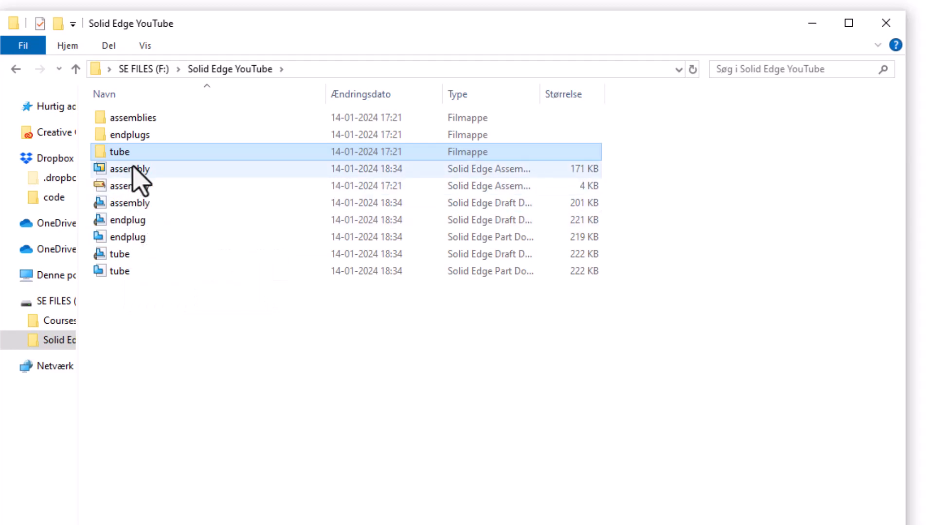
{"action": "left_click", "coordinate": [125, 254]}
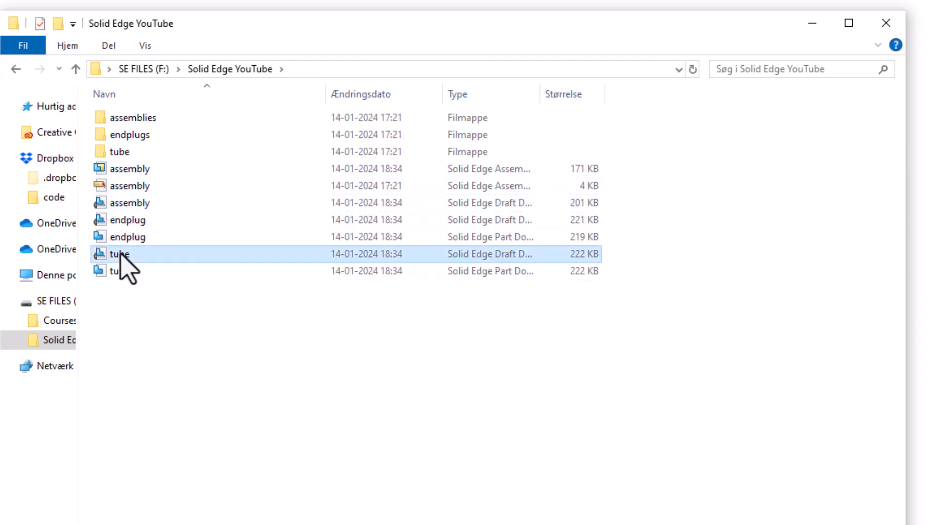
{"action": "left_click", "coordinate": [129, 221]}
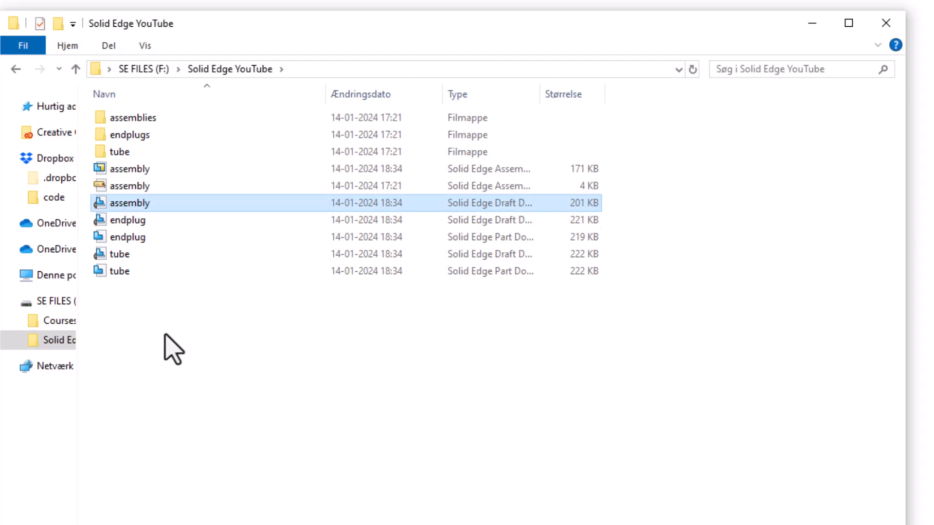
{"action": "left_click", "coordinate": [172, 353]}
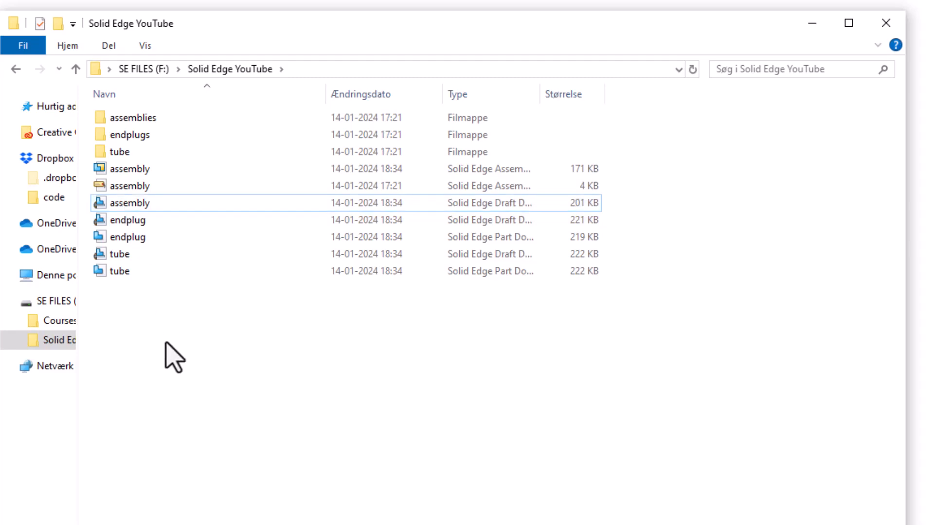
{"action": "left_click", "coordinate": [119, 256]}
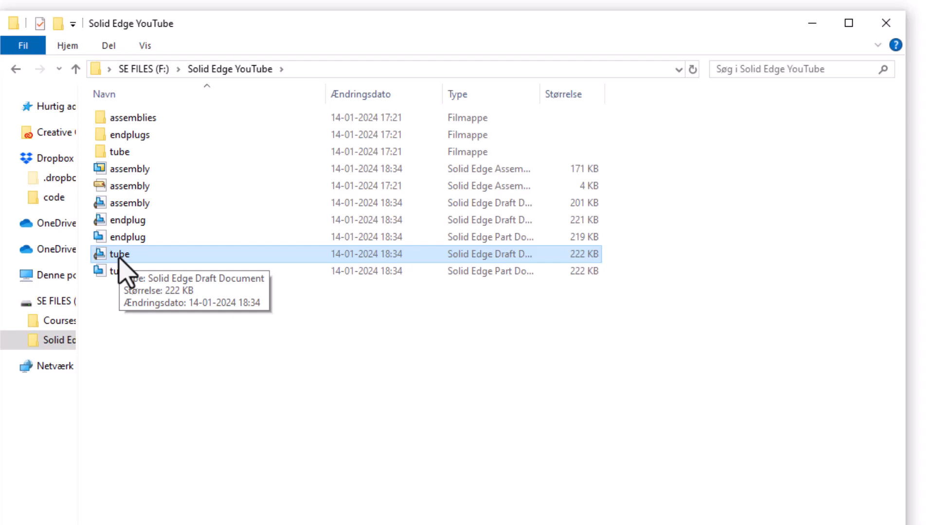
{"action": "left_click", "coordinate": [125, 276]}
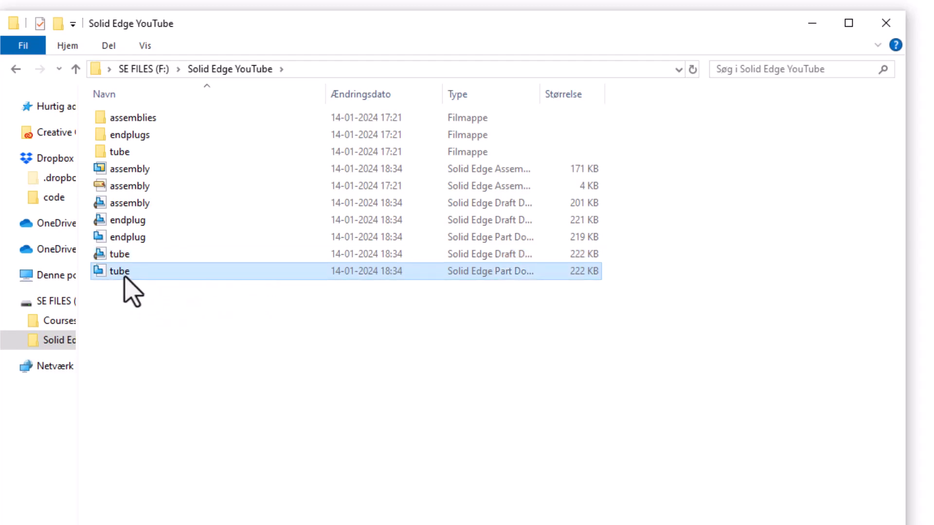
{"action": "right_click", "coordinate": [125, 276]}
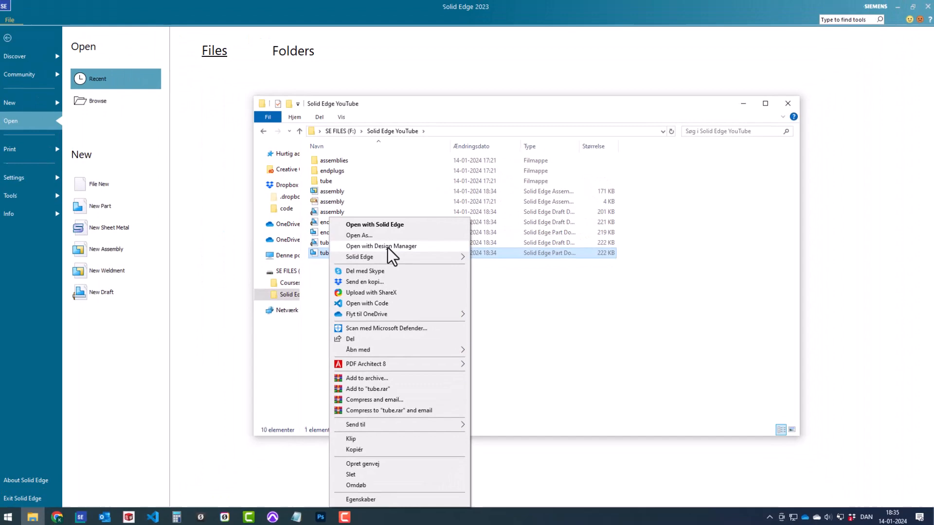
{"action": "left_click", "coordinate": [223, 259]}
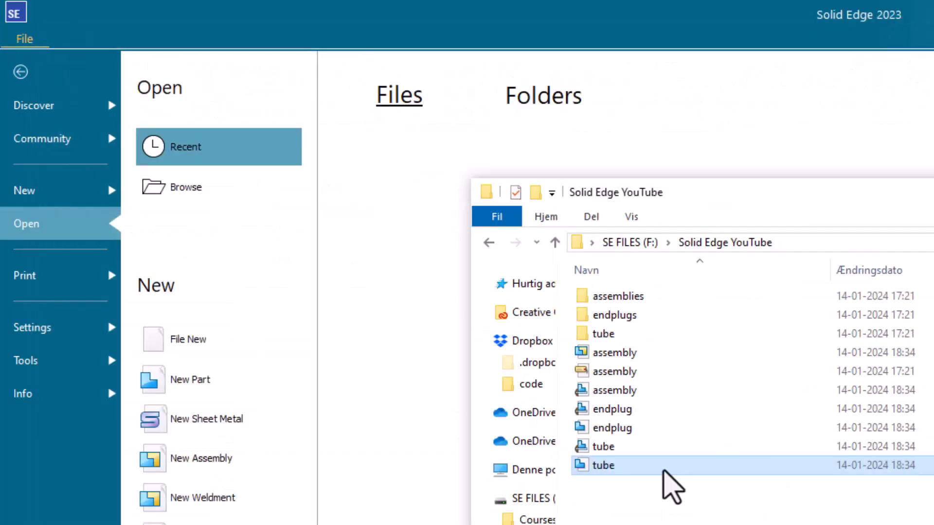
{"action": "left_click", "coordinate": [647, 465]}
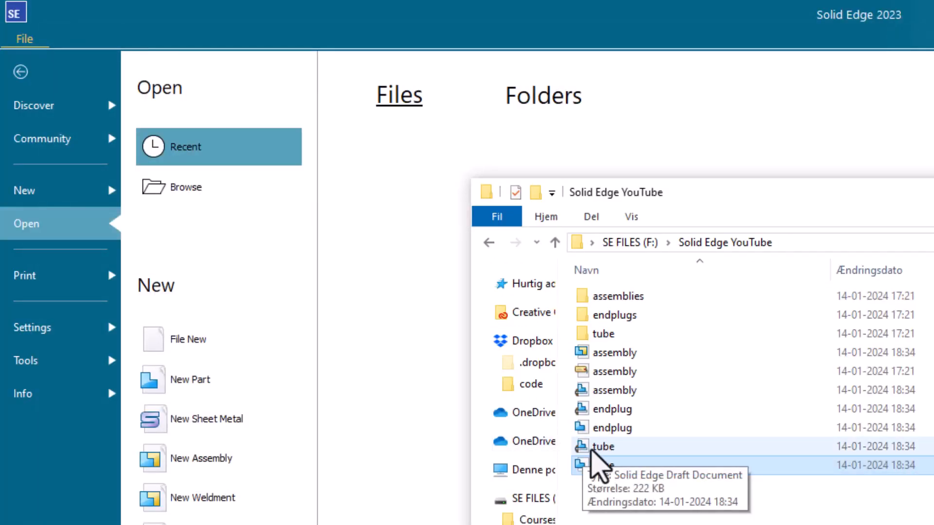
Open the tube draft file in Design Manager and assign the Save As action to tube.dft and tube.par.
{"action": "right_click", "coordinate": [599, 450]}
{"action": "left_click", "coordinate": [669, 453]}
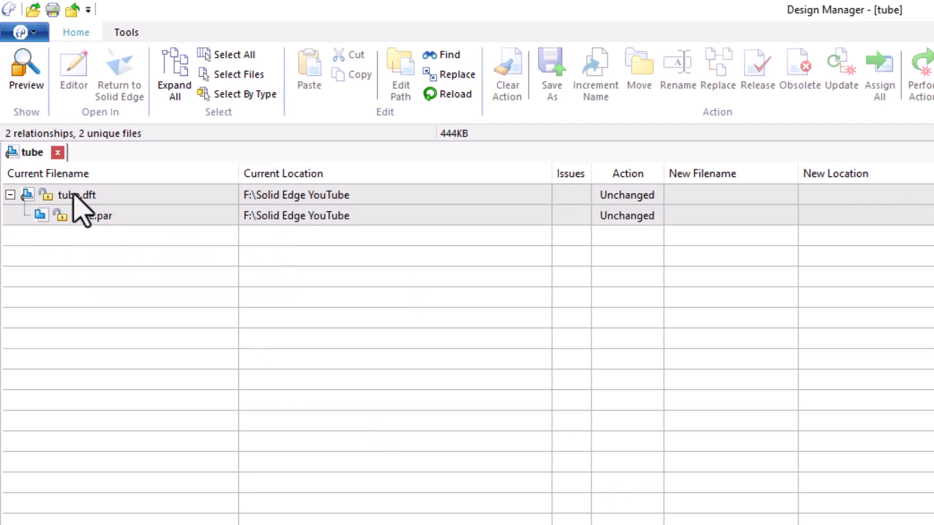
{"action": "left_click", "coordinate": [95, 196]}
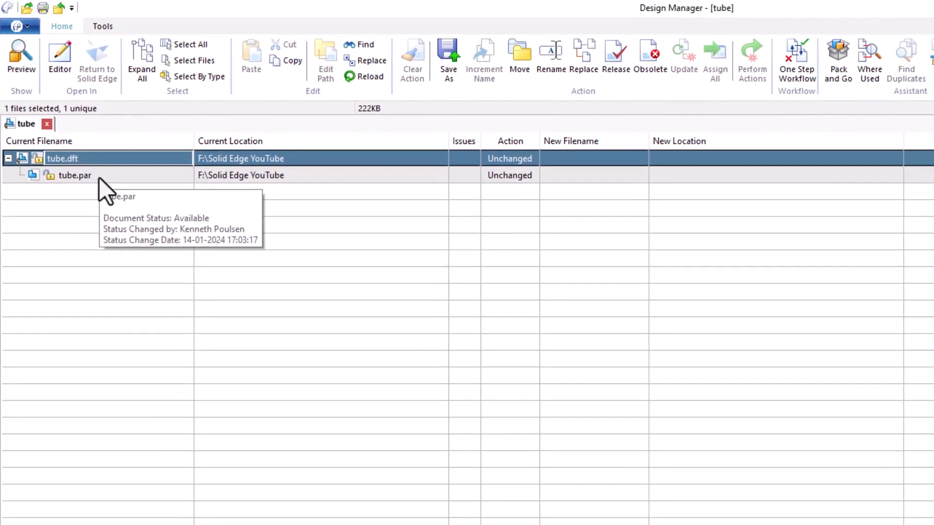
{"action": "left_click", "coordinate": [73, 175], "text": "shift"}
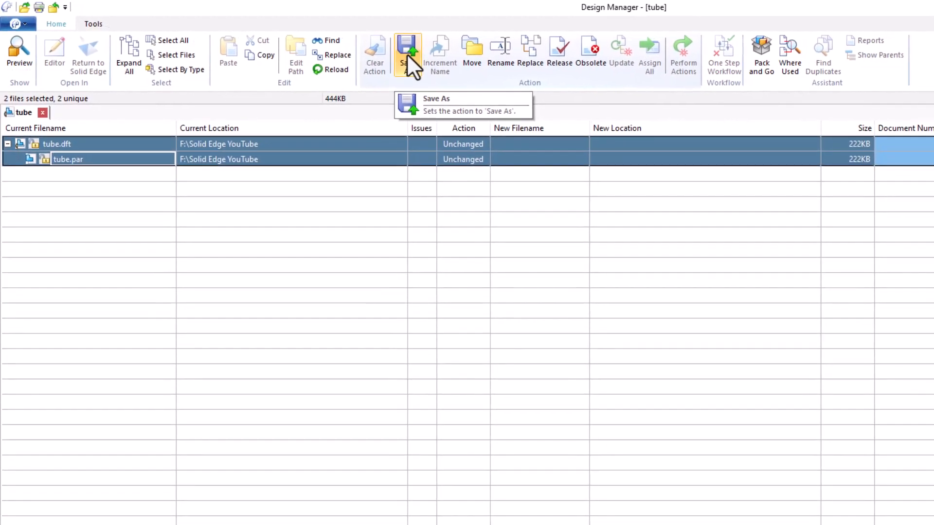
{"action": "left_click", "coordinate": [406, 53]}
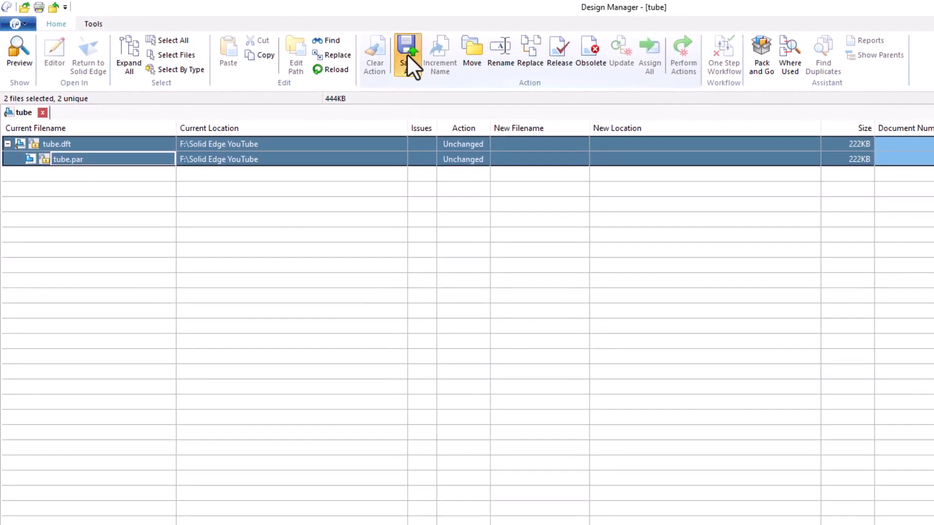
Set the new filenames of the copies to new_tube.dft and new_tube.par.
{"action": "left_click", "coordinate": [505, 144]}
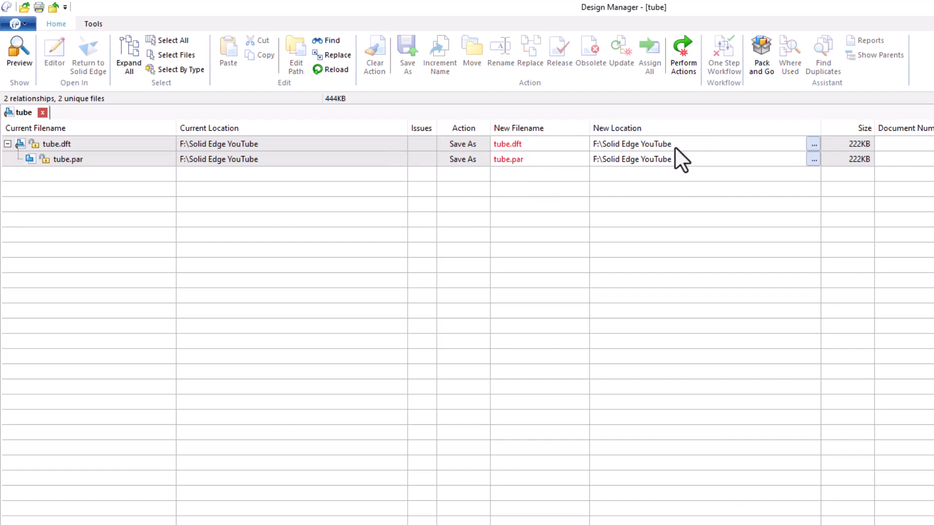
{"action": "left_click", "coordinate": [504, 147]}
{"action": "left_click", "coordinate": [504, 146]}
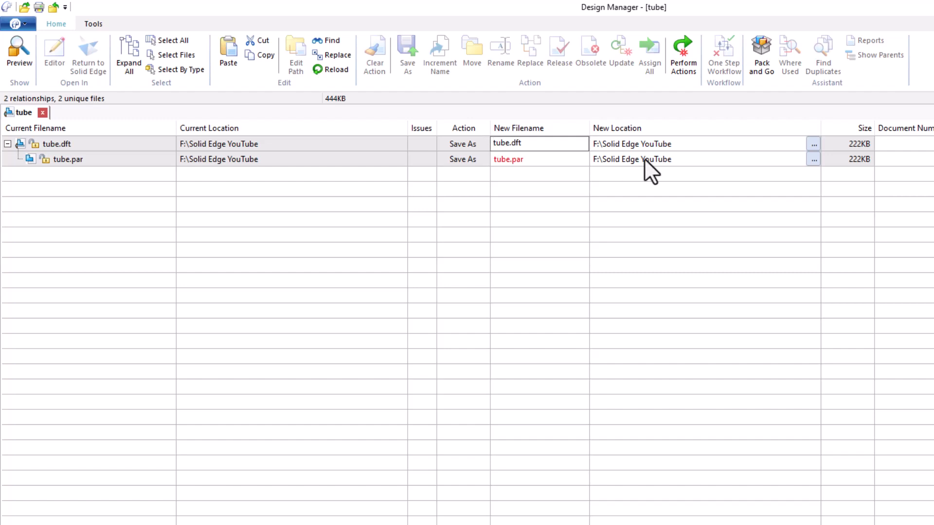
{"action": "key", "text": "Home"}
{"action": "type", "text": "new_"}
{"action": "left_click", "coordinate": [499, 160]}
{"action": "left_click", "coordinate": [497, 160]}
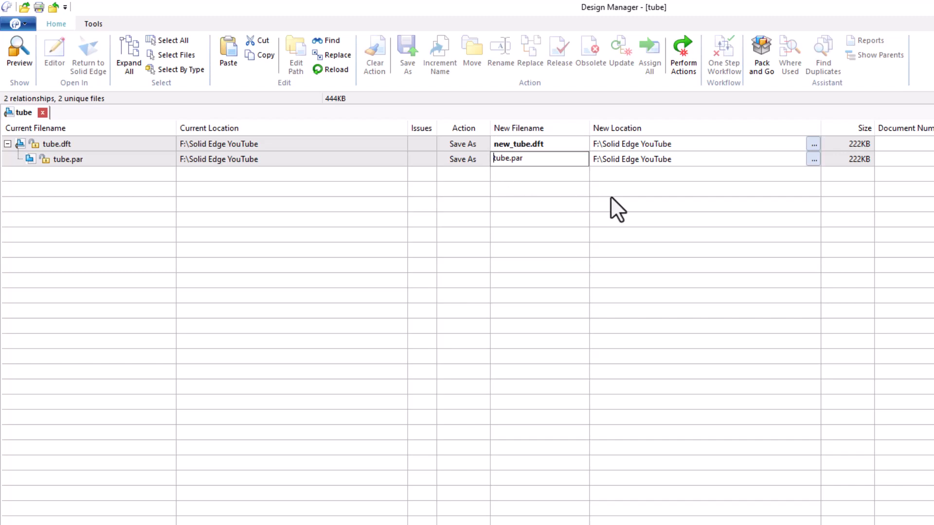
{"action": "type", "text": "new_"}
{"action": "left_click", "coordinate": [719, 159]}
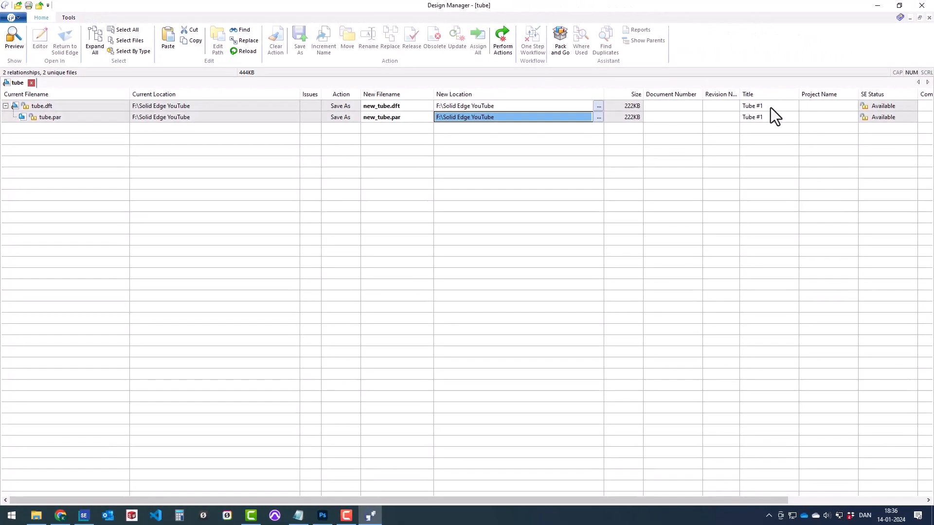
Set the title of both the draft and the part copy to "New tube".
{"action": "left_click", "coordinate": [770, 107]}
{"action": "type", "text": "New tube"}
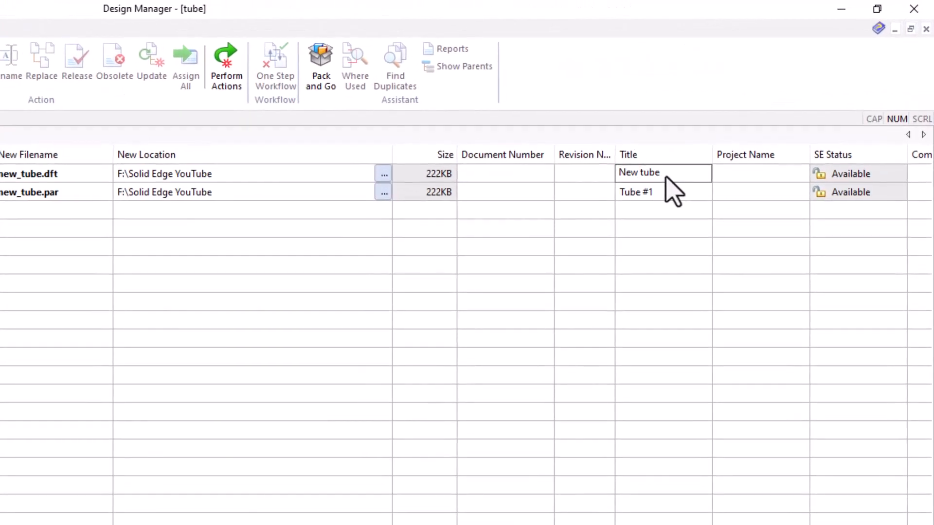
{"action": "key", "text": "Return"}
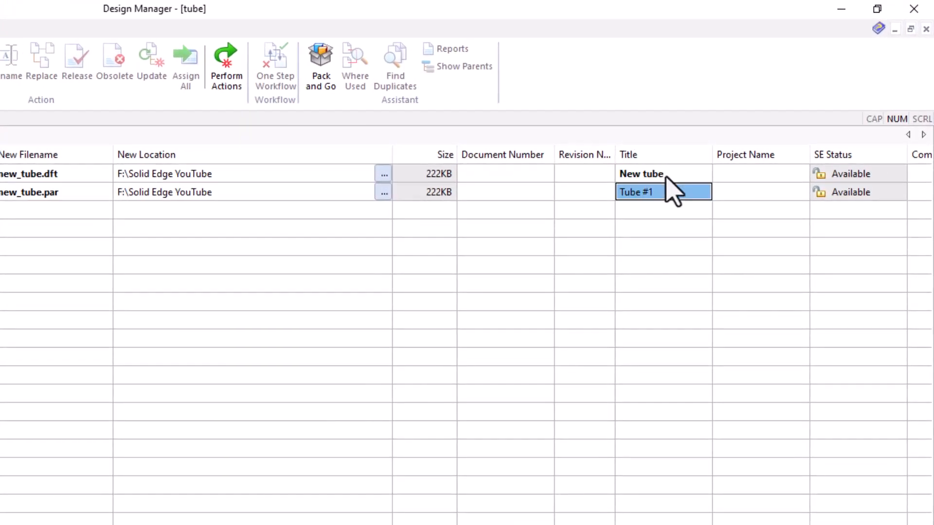
{"action": "type", "text": "New tube"}
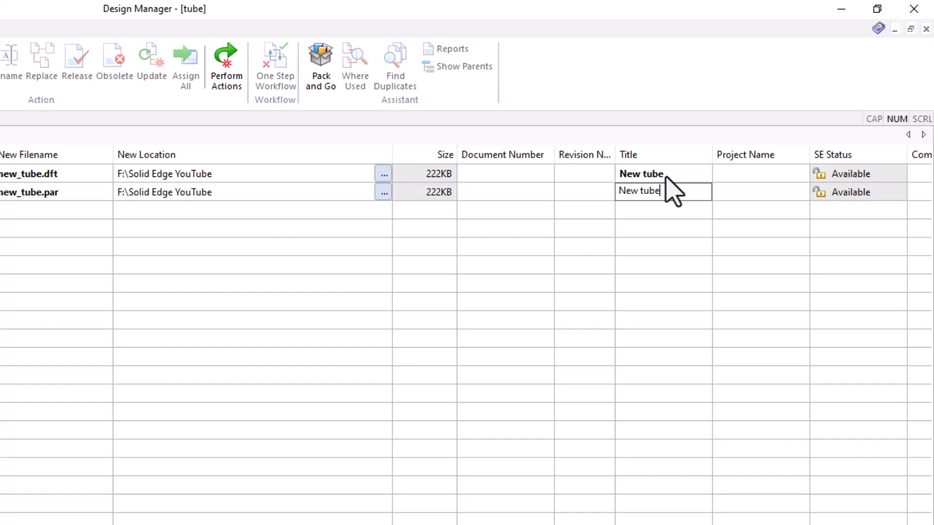
{"action": "key", "text": "Return"}
{"action": "key", "text": "Up"}
{"action": "key", "text": "Left"}
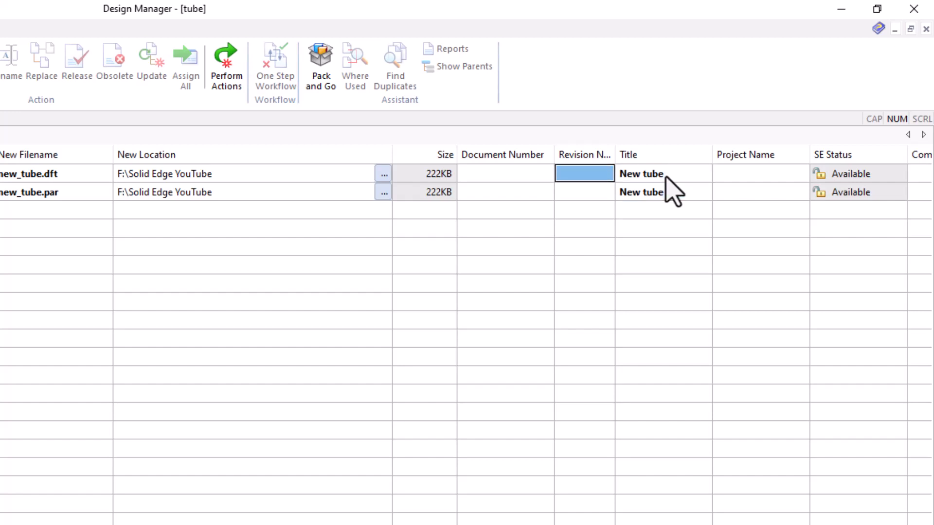
Review the project name and other property columns and the new filenames of both tube files.
{"action": "left_click", "coordinate": [744, 176]}
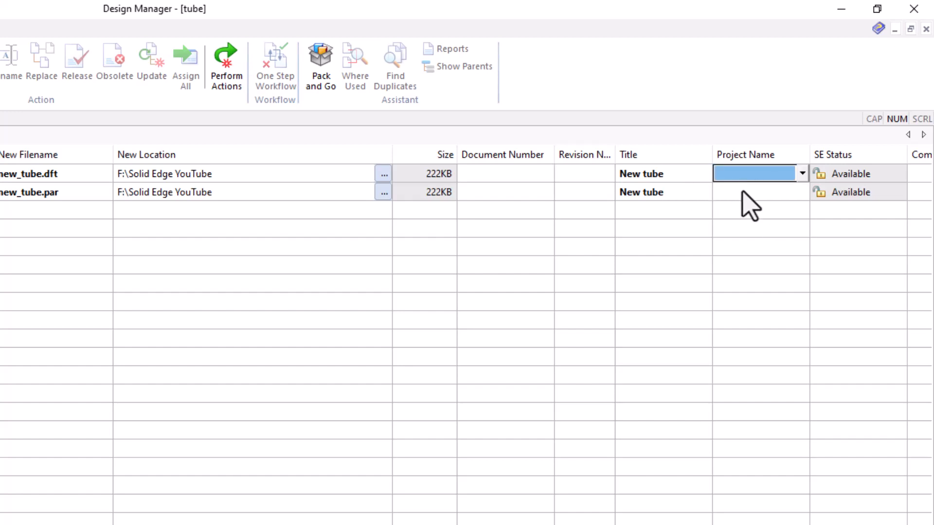
{"action": "left_click", "coordinate": [743, 194]}
{"action": "scroll", "coordinate": [677, 208], "scroll_direction": "right", "scroll_amount": 3}
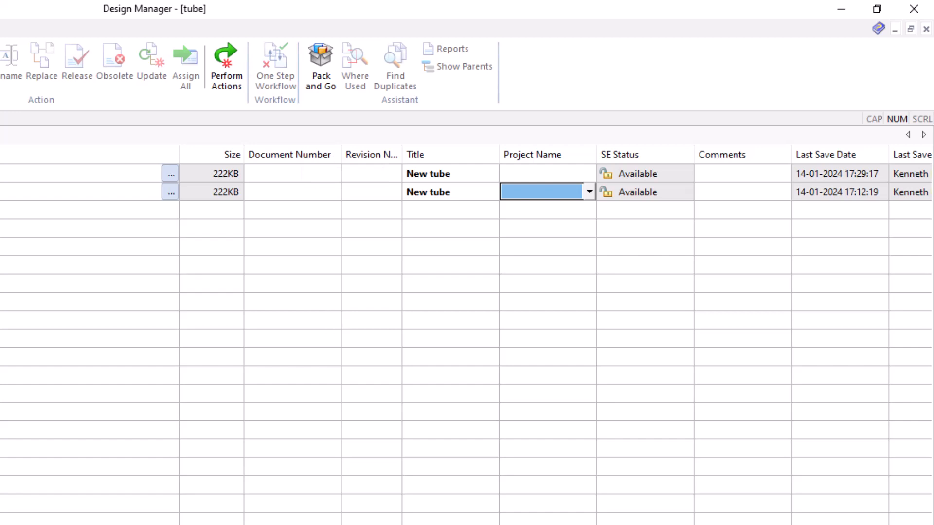
{"action": "scroll", "coordinate": [467, 335], "scroll_direction": "left", "scroll_amount": 5}
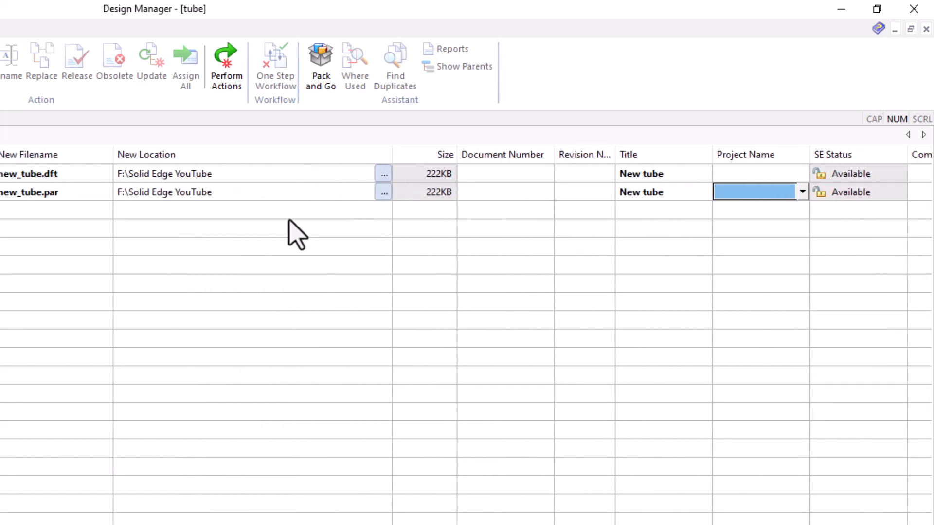
{"action": "left_click", "coordinate": [22, 228]}
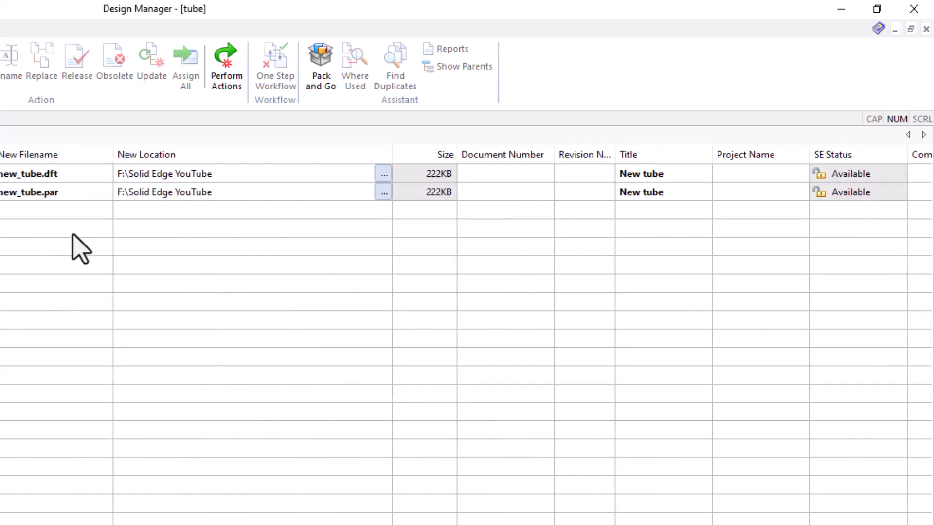
{"action": "left_click", "coordinate": [52, 173]}
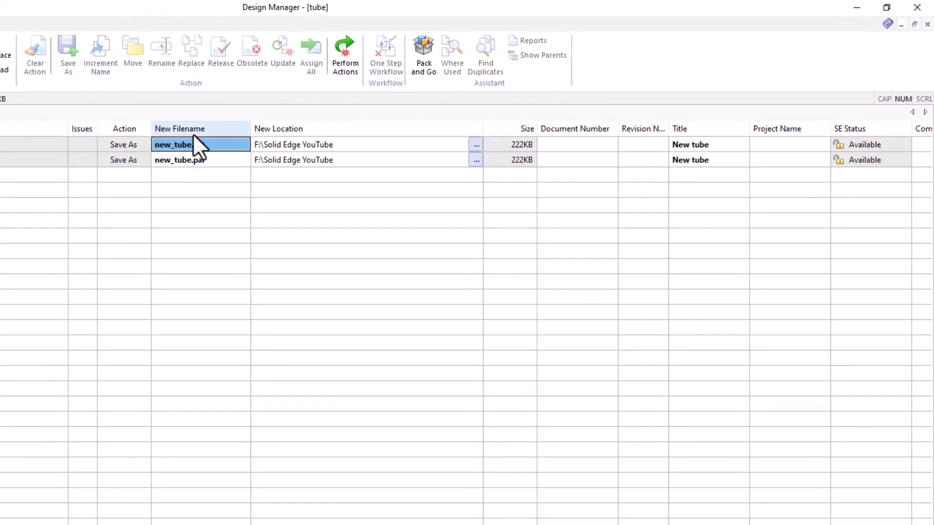
{"action": "left_click", "coordinate": [212, 160]}
{"action": "left_click", "coordinate": [212, 145]}
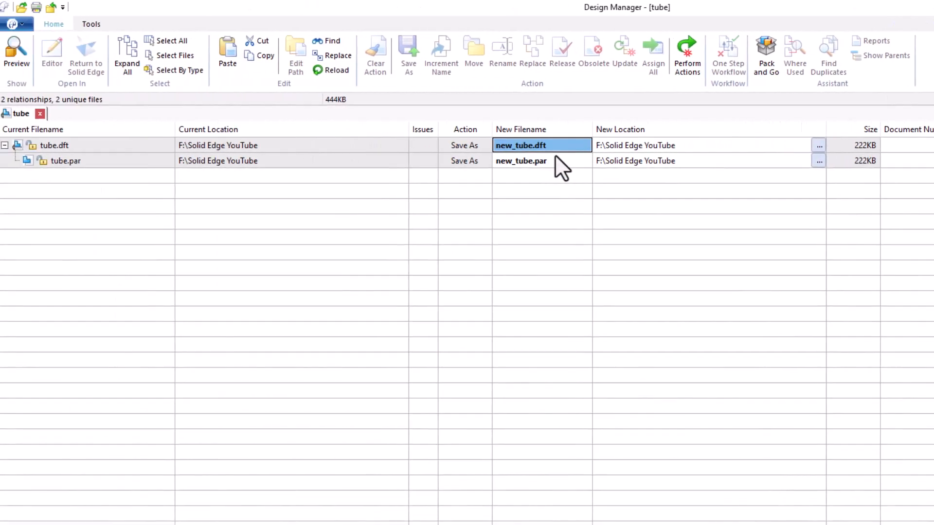
{"action": "left_click", "coordinate": [555, 157]}
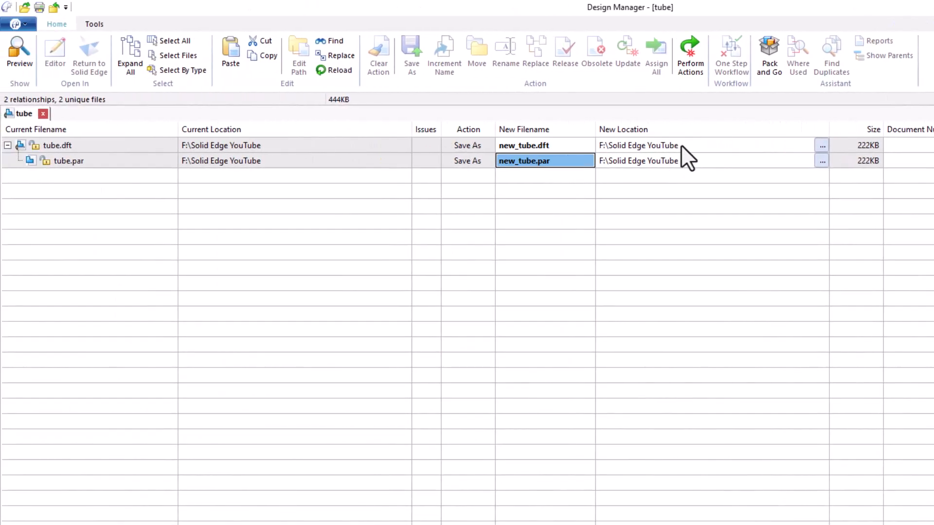
Set the new location of new_tube.dft to the F:\Solid Edge YouTube\tube\90 folder.
{"action": "left_click", "coordinate": [822, 145]}
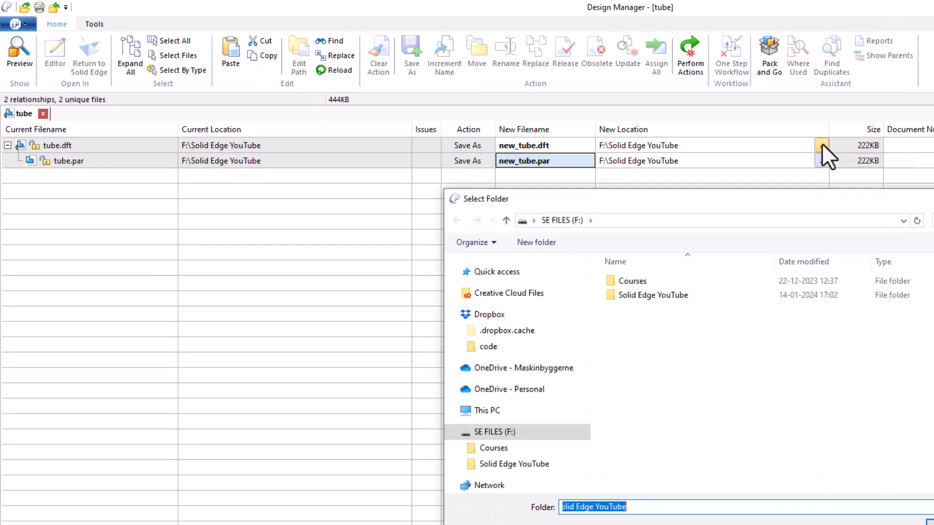
{"action": "double_click", "coordinate": [664, 295]}
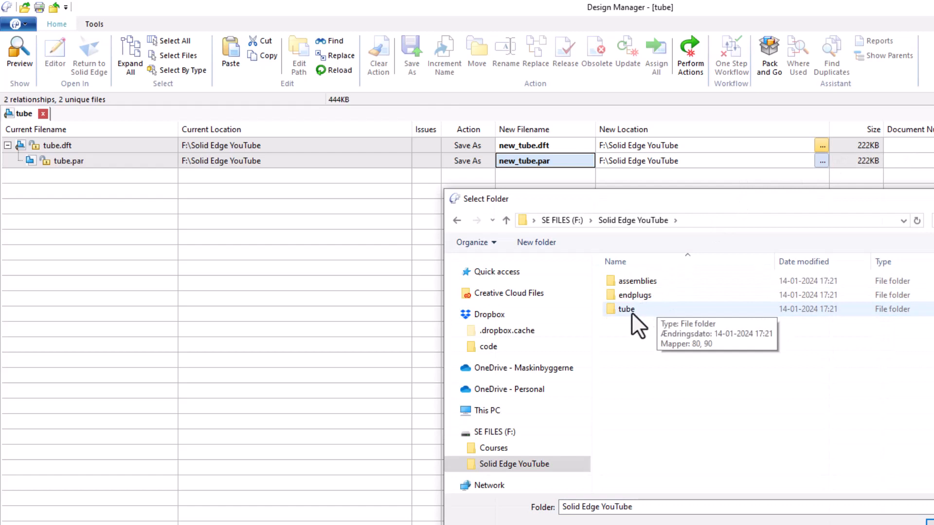
{"action": "double_click", "coordinate": [641, 311]}
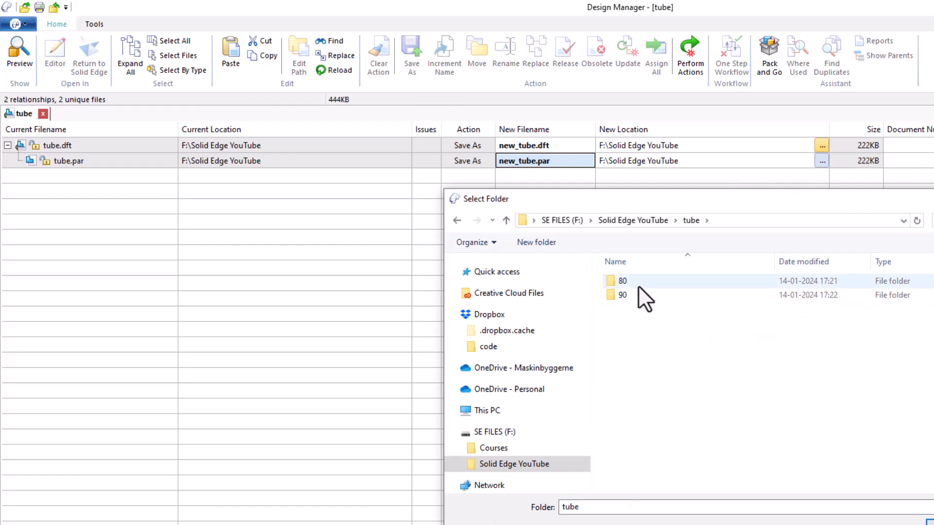
{"action": "double_click", "coordinate": [643, 293]}
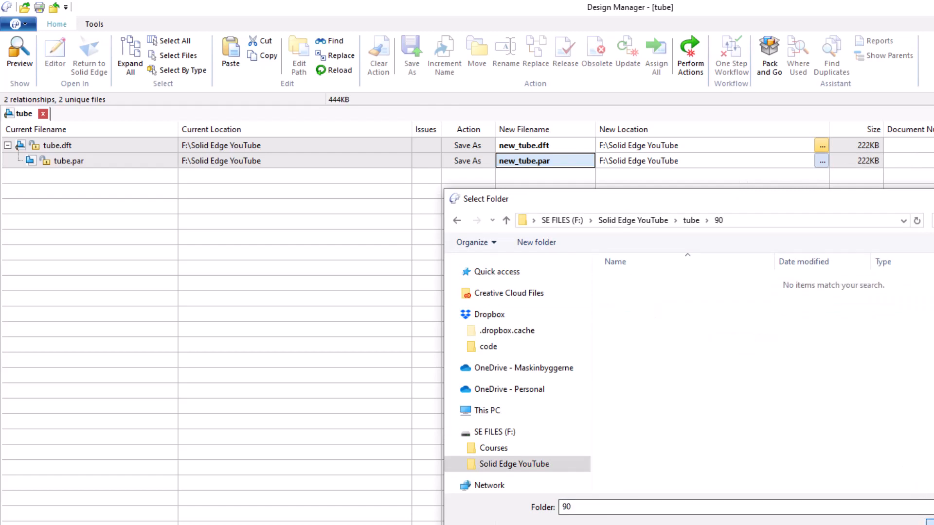
{"action": "key", "text": "Return"}
Give new_tube.par the same new location as the draft, F:\Solid Edge YouTube\tube\90, and check both rows.
{"action": "left_click", "coordinate": [719, 145]}
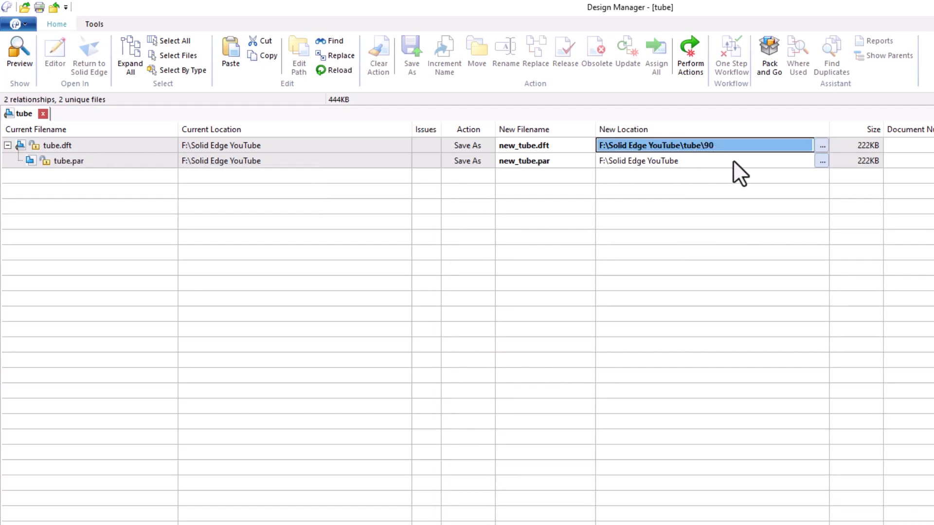
{"action": "left_click", "coordinate": [734, 160]}
{"action": "type", "text": "F:\\Solid Edge YouTube\\tube\\90"}
{"action": "left_click", "coordinate": [728, 143]}
{"action": "left_click", "coordinate": [738, 156]}
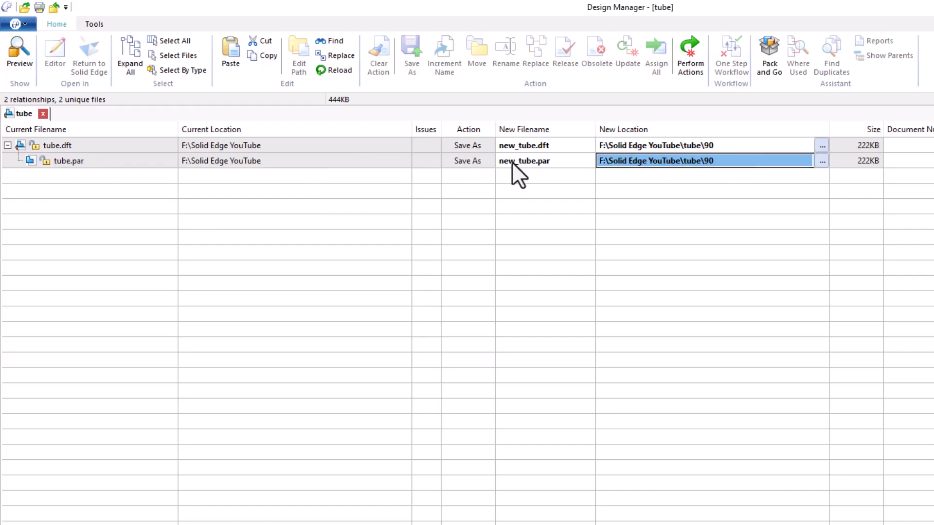
{"action": "left_click", "coordinate": [714, 152]}
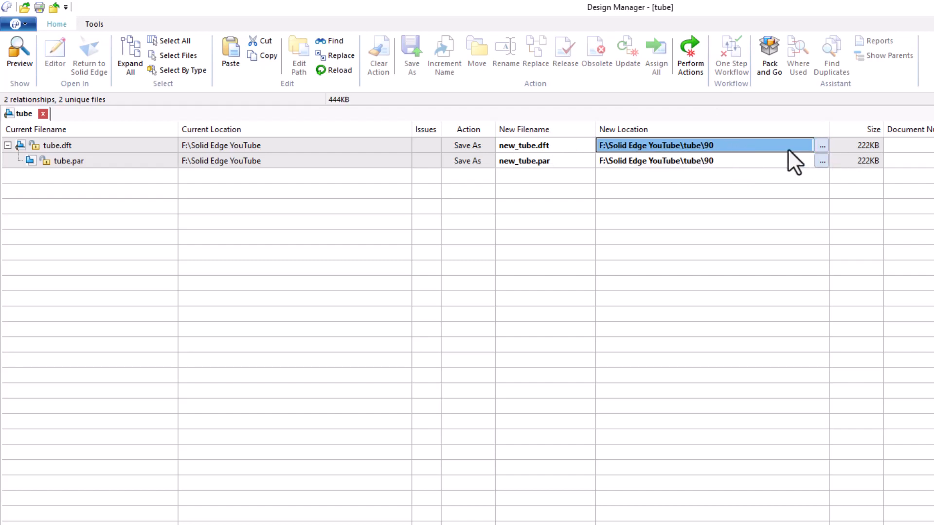
Change the new location of new_tube.dft to the F:\Solid Edge YouTube\tube\80 folder.
{"action": "left_click", "coordinate": [822, 145]}
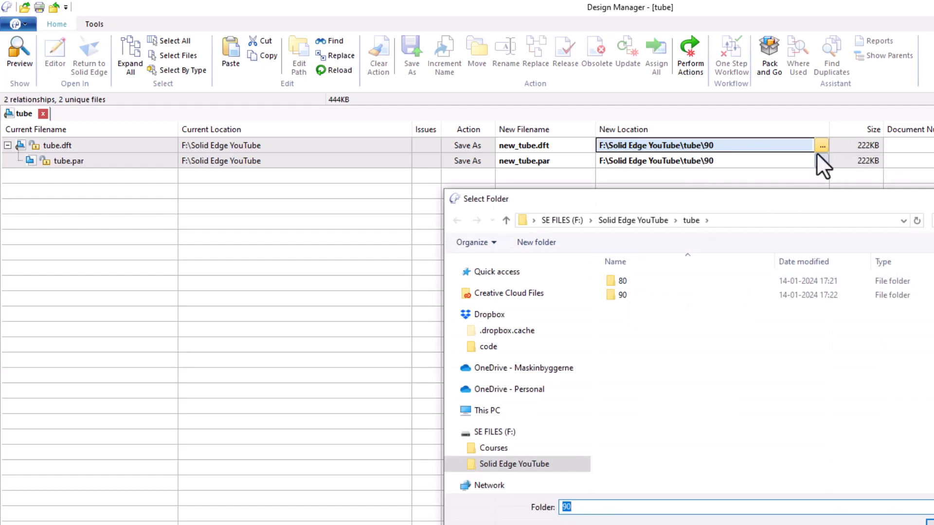
{"action": "double_click", "coordinate": [623, 280]}
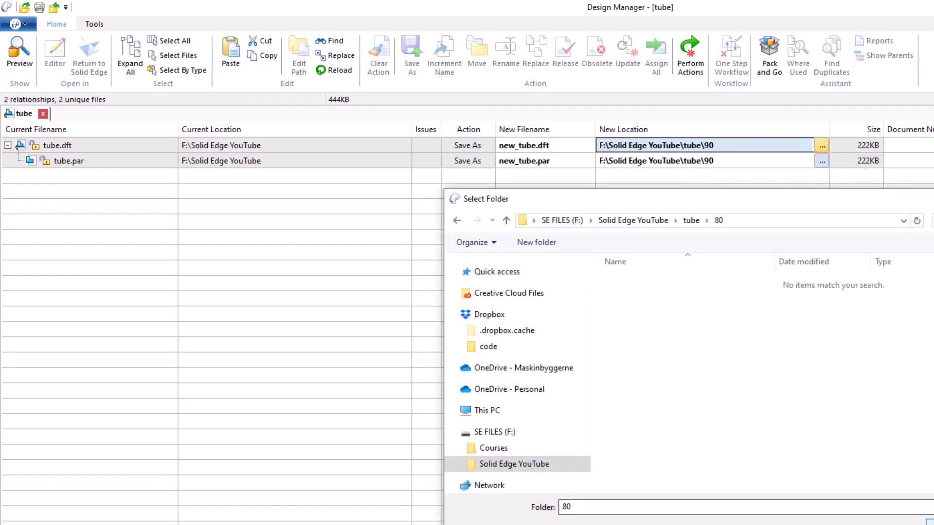
{"action": "key", "text": "Return"}
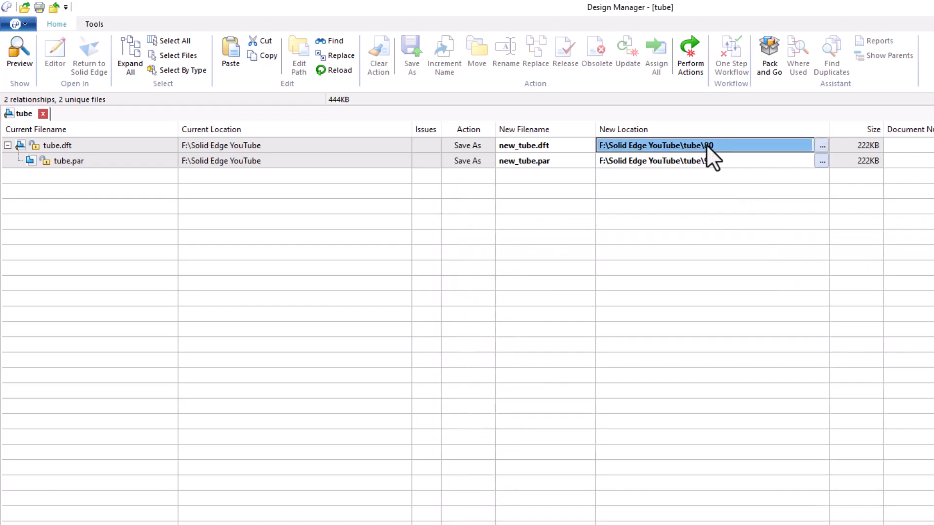
Change the new location of new_tube.par to F:\Solid Edge YouTube\tube\80 and perform the Save As actions on both files.
{"action": "left_click", "coordinate": [719, 159]}
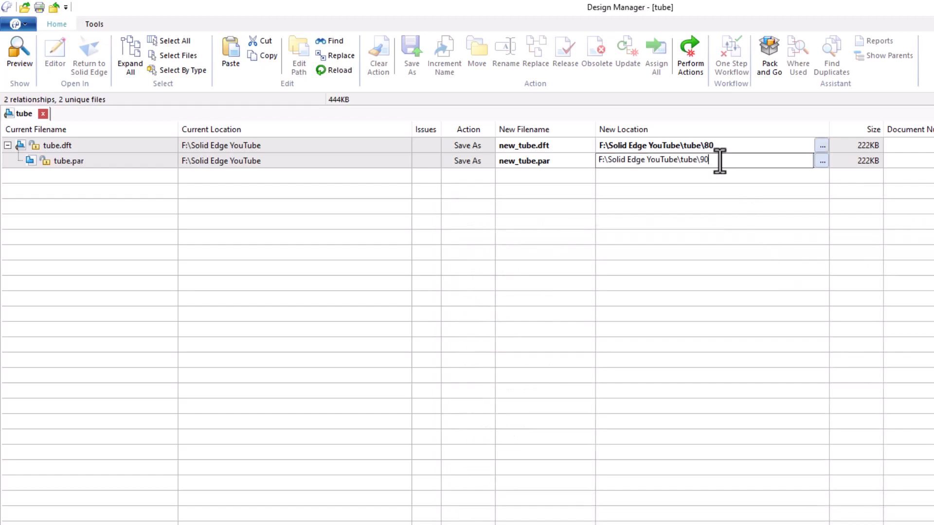
{"action": "key", "text": "BackSpace"}
{"action": "key", "text": "BackSpace"}
{"action": "type", "text": "80"}
{"action": "key", "text": "Return"}
{"action": "left_click", "coordinate": [737, 148]}
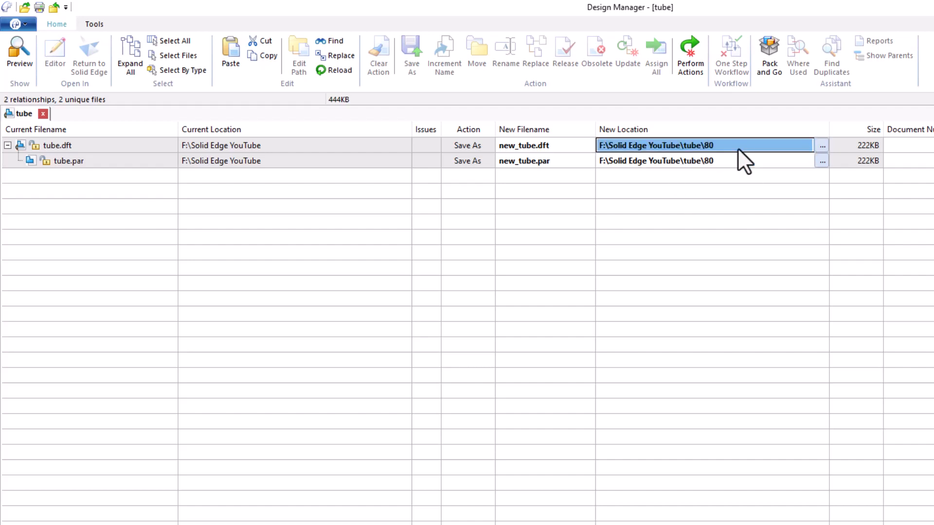
{"action": "left_click", "coordinate": [747, 165]}
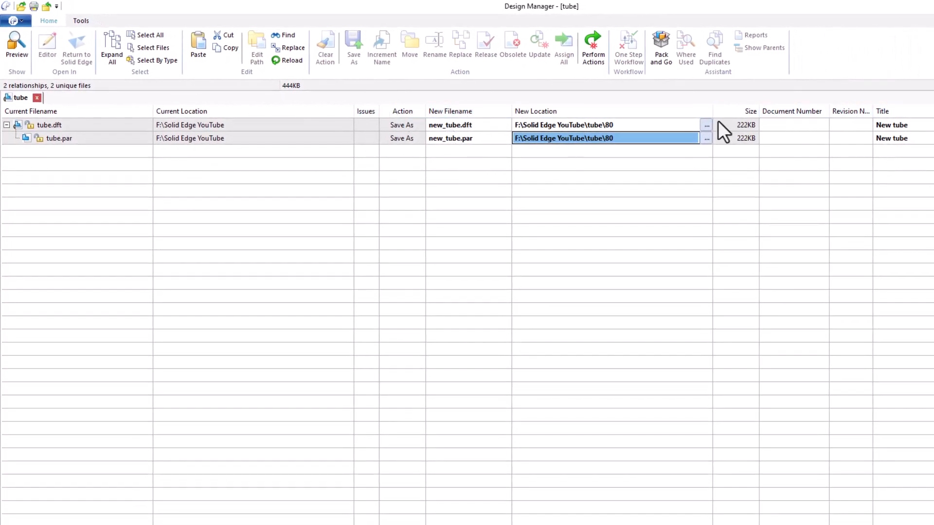
{"action": "left_click", "coordinate": [593, 40]}
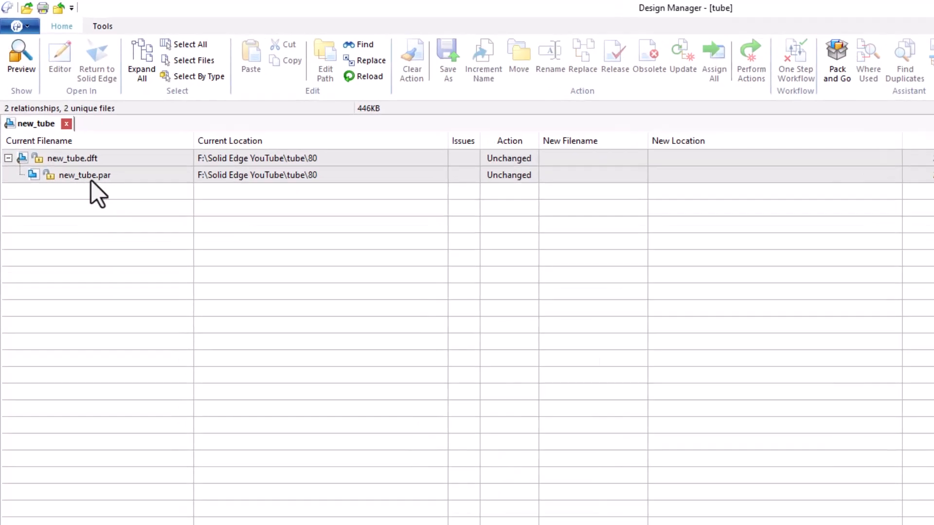
Browse to F:\Solid Edge YouTube\tube\80 in the file explorer and open the new_tube draft in Solid Edge.
{"action": "left_click", "coordinate": [229, 139]}
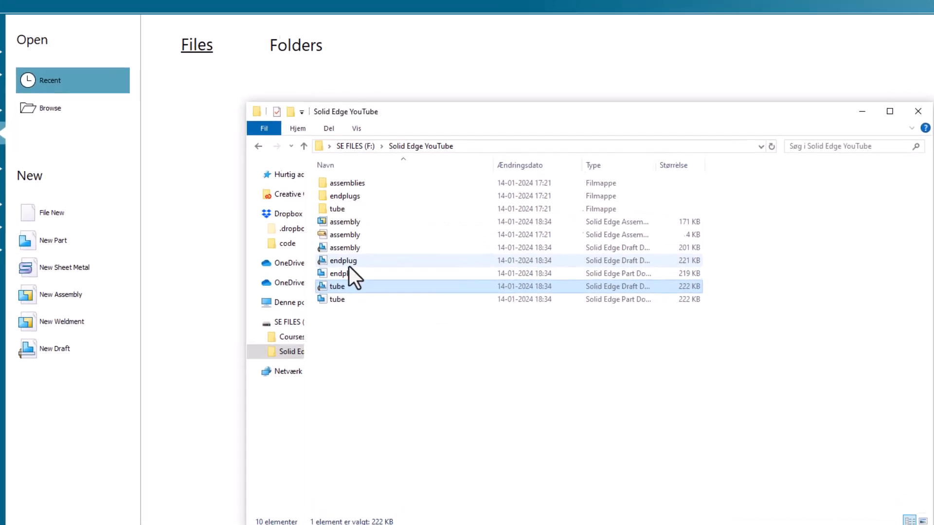
{"action": "left_click", "coordinate": [334, 209]}
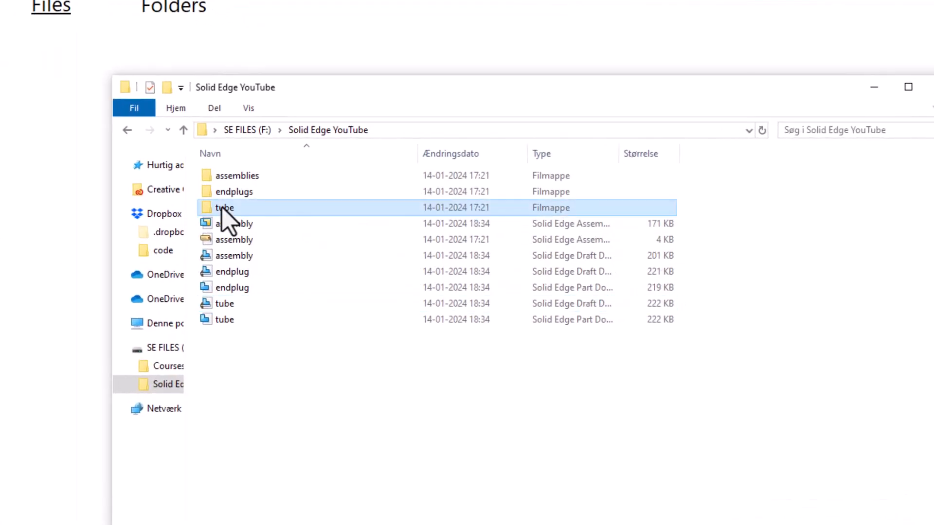
{"action": "double_click", "coordinate": [222, 208]}
{"action": "double_click", "coordinate": [222, 176]}
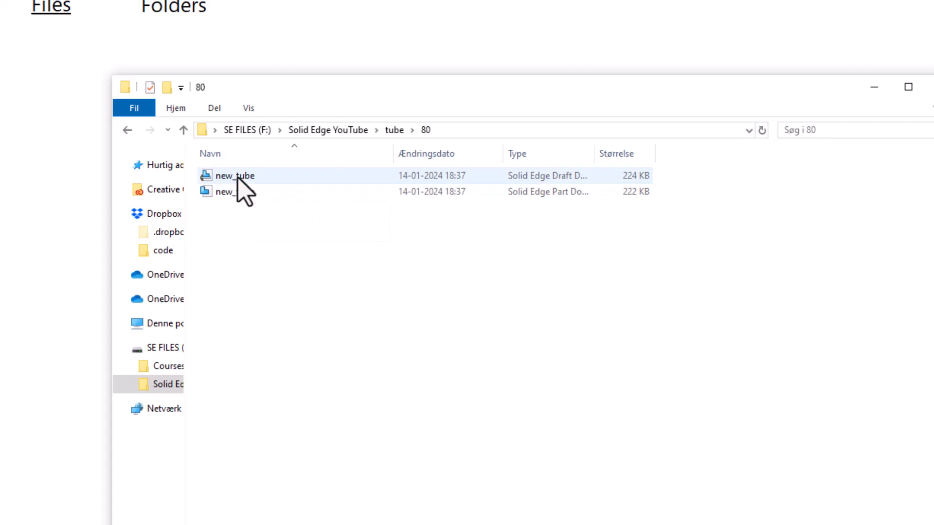
{"action": "double_click", "coordinate": [227, 176]}
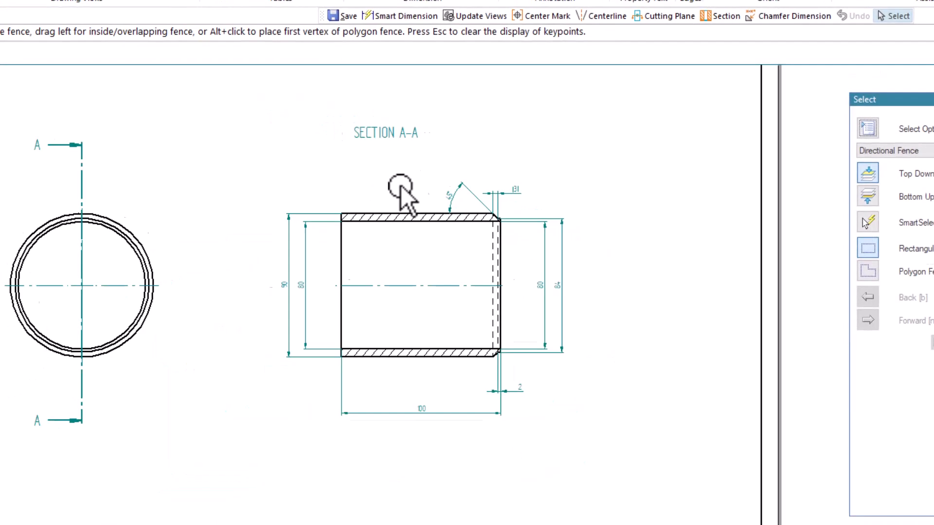
Examine the title and file name in the draft's title block and the tube views, and close the draft without saving.
{"action": "scroll", "coordinate": [704, 451], "scroll_direction": "up", "scroll_amount": 5}
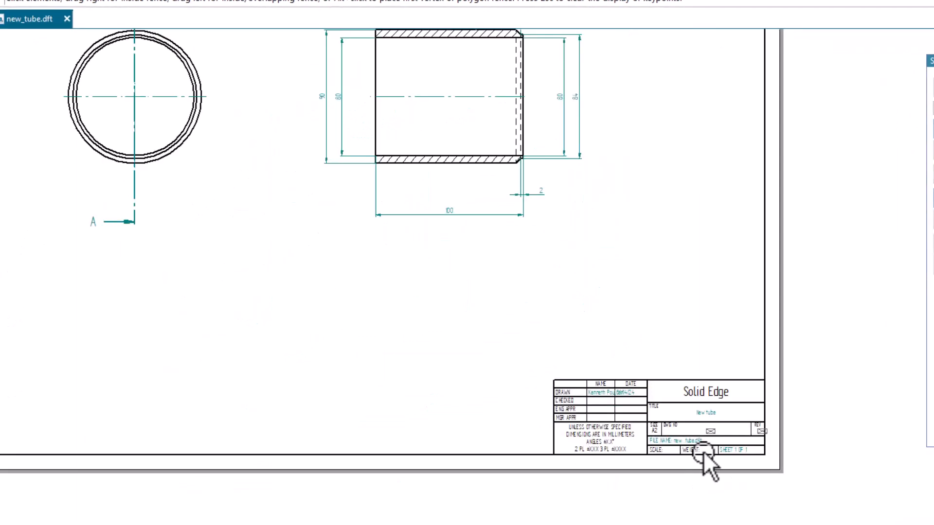
{"action": "scroll", "coordinate": [725, 440], "scroll_direction": "up", "scroll_amount": 2}
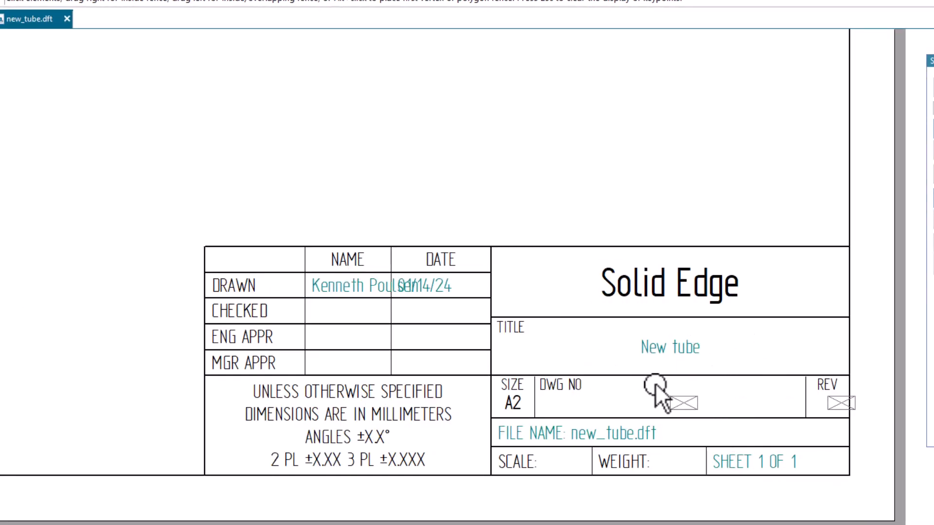
{"action": "scroll", "coordinate": [622, 307], "scroll_direction": "down", "scroll_amount": 8}
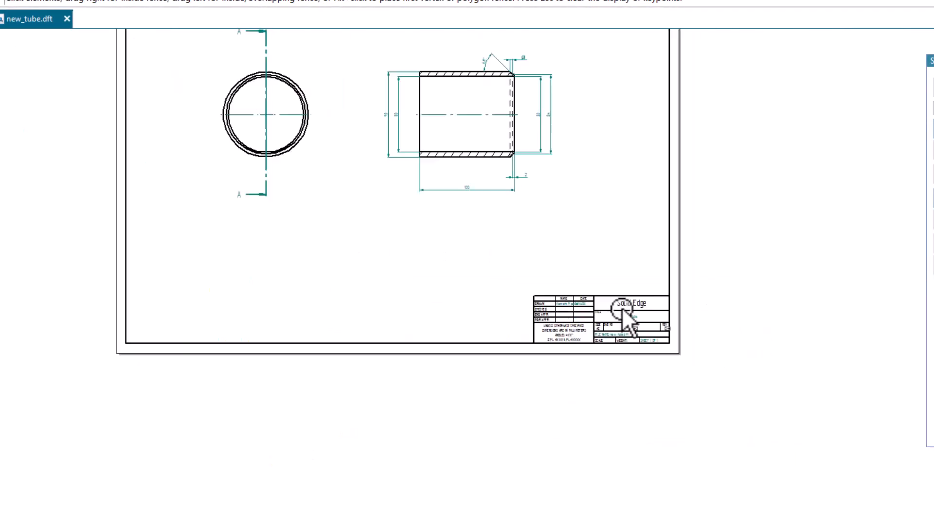
{"action": "scroll", "coordinate": [390, 111], "scroll_direction": "up", "scroll_amount": 1}
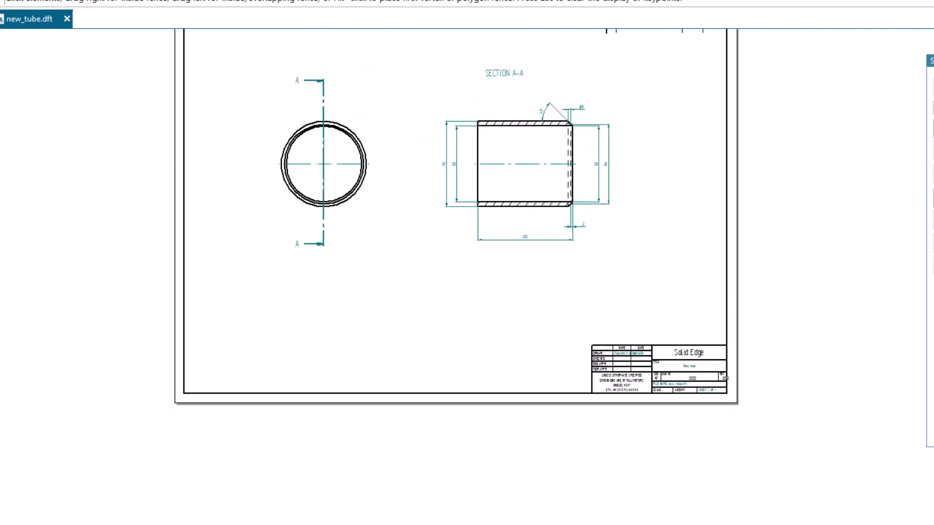
{"action": "left_click", "coordinate": [932, 0]}
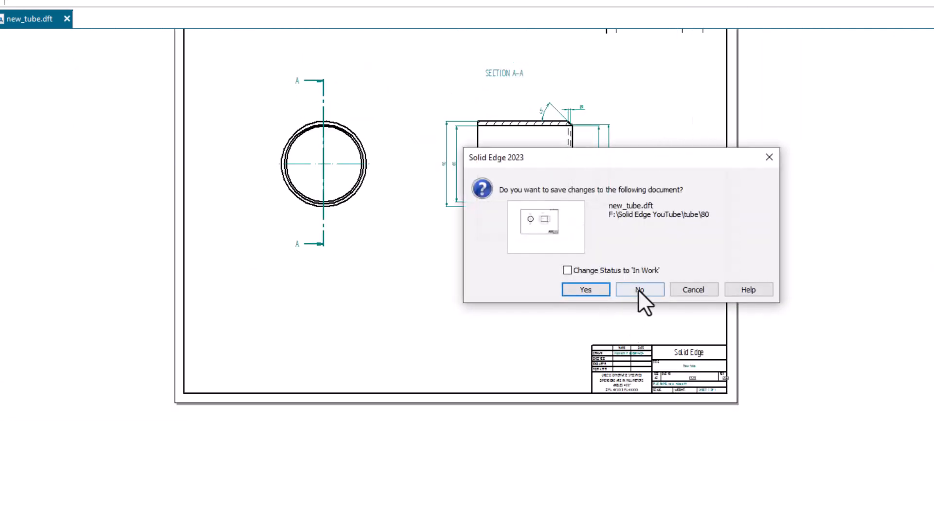
{"action": "left_click", "coordinate": [653, 290]}
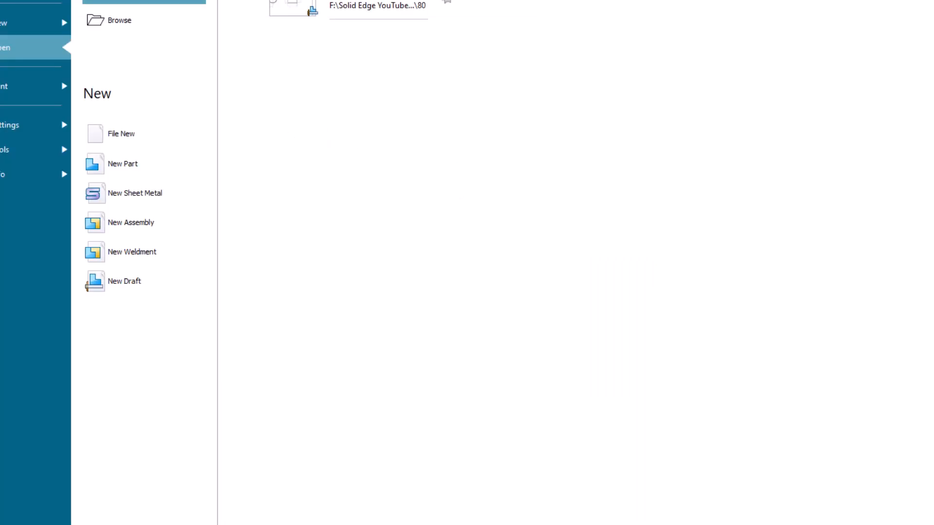
Return to the Solid Edge YouTube folder in the file explorer and open the assembly draft with Design Manager.
{"action": "left_click", "coordinate": [49, 524]}
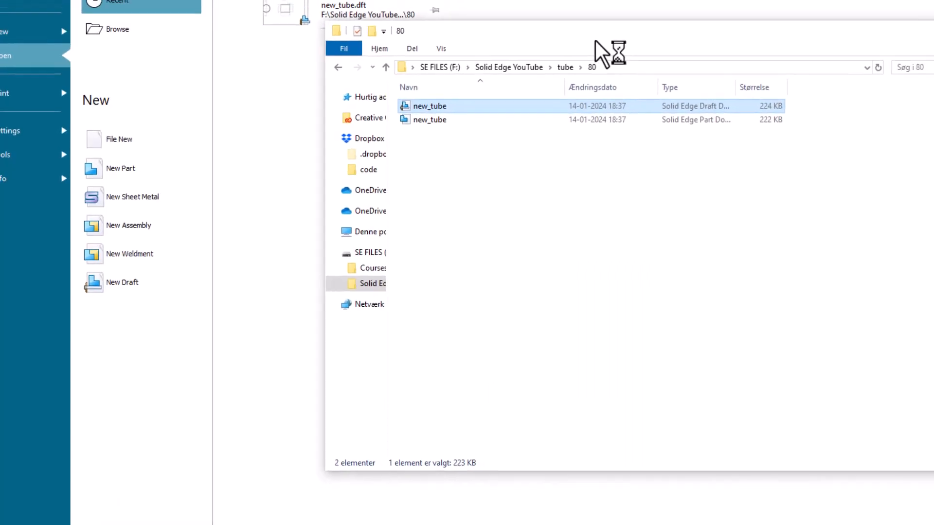
{"action": "left_click", "coordinate": [509, 67]}
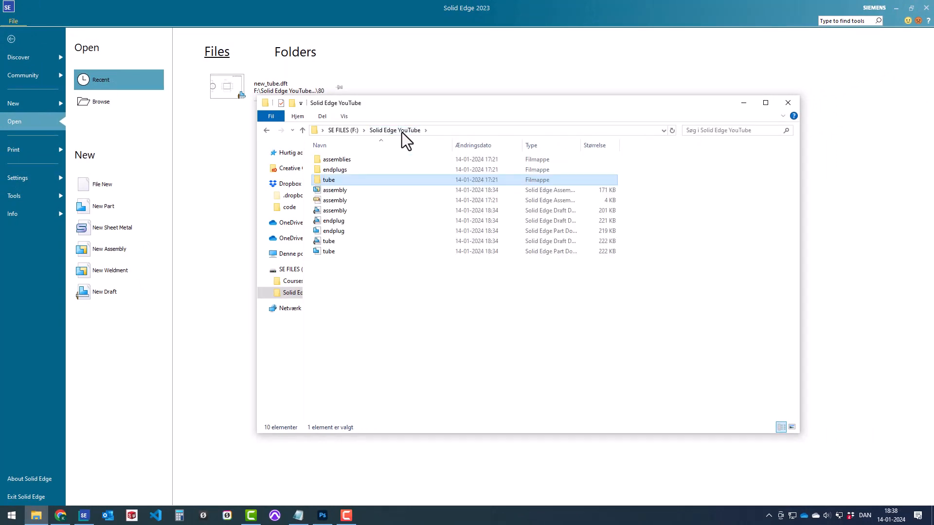
{"action": "left_click", "coordinate": [345, 190]}
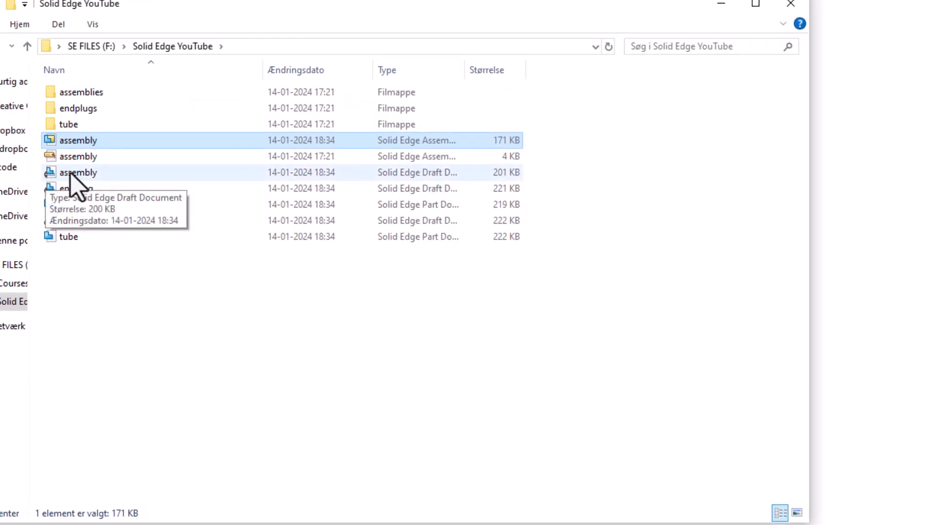
{"action": "left_click", "coordinate": [79, 174]}
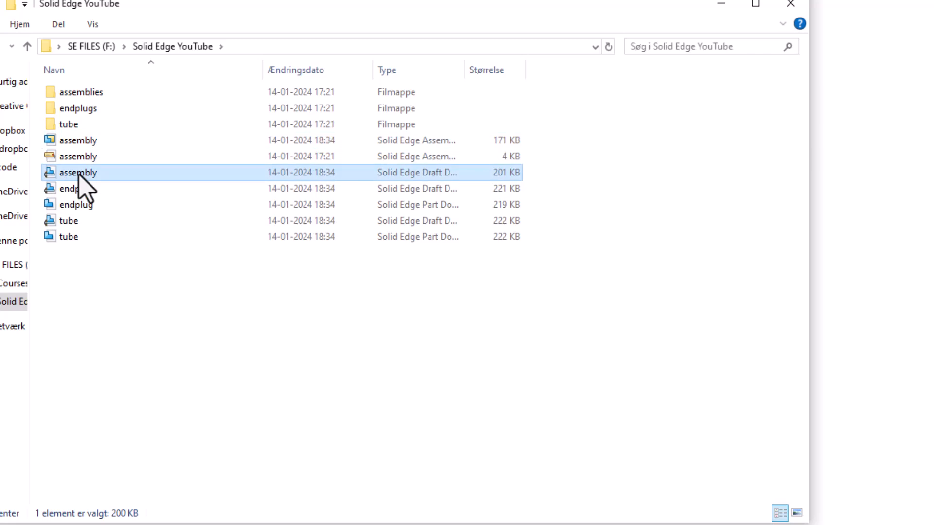
{"action": "right_click", "coordinate": [79, 174]}
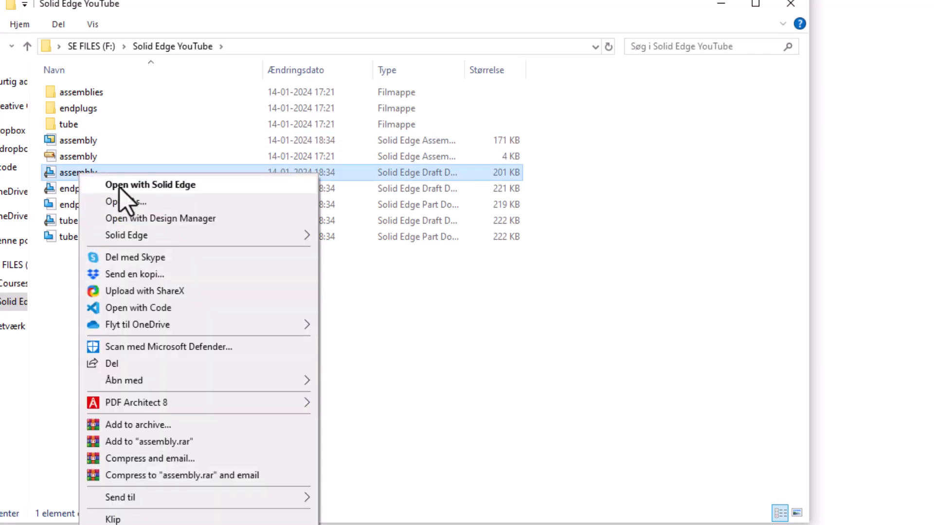
{"action": "left_click", "coordinate": [178, 218]}
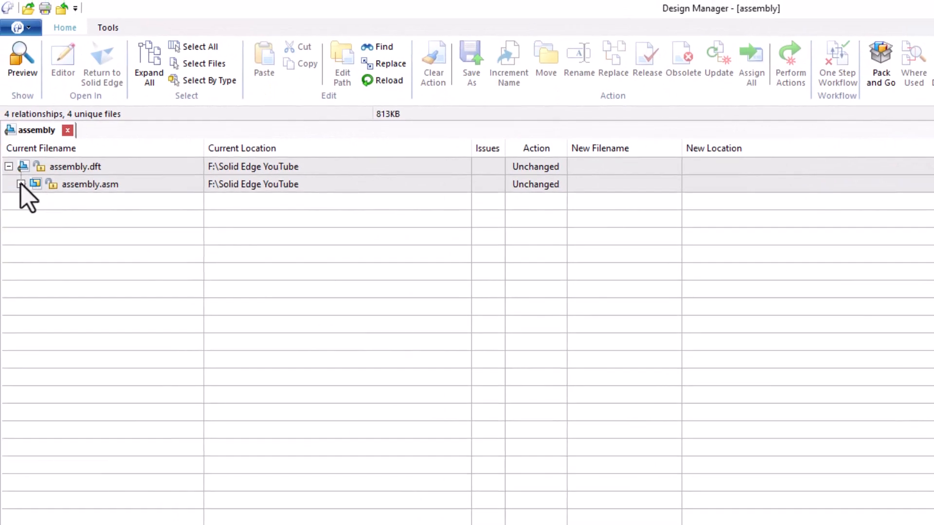
Expand assembly.asm and run Where Used on tube.par and endplug.par, including subfolders, to add their drafts to the structure.
{"action": "left_click", "coordinate": [21, 184]}
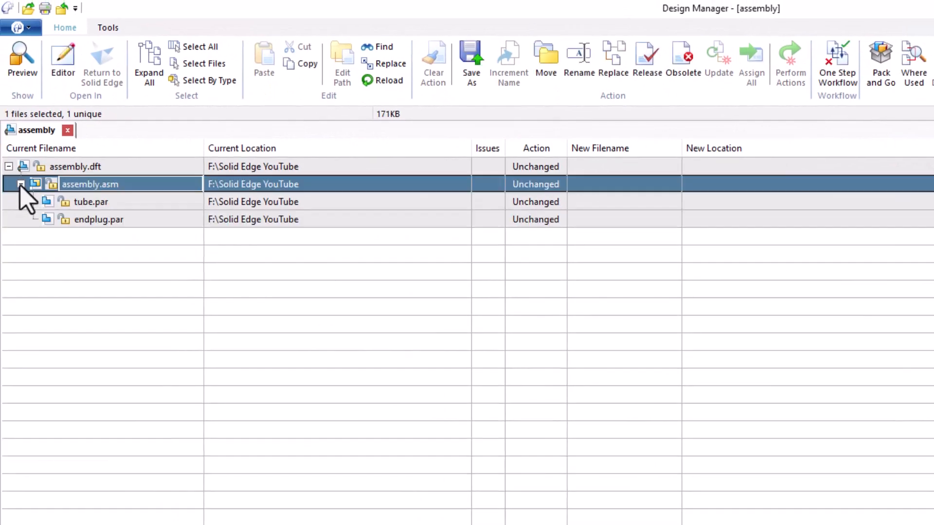
{"action": "left_click", "coordinate": [118, 205]}
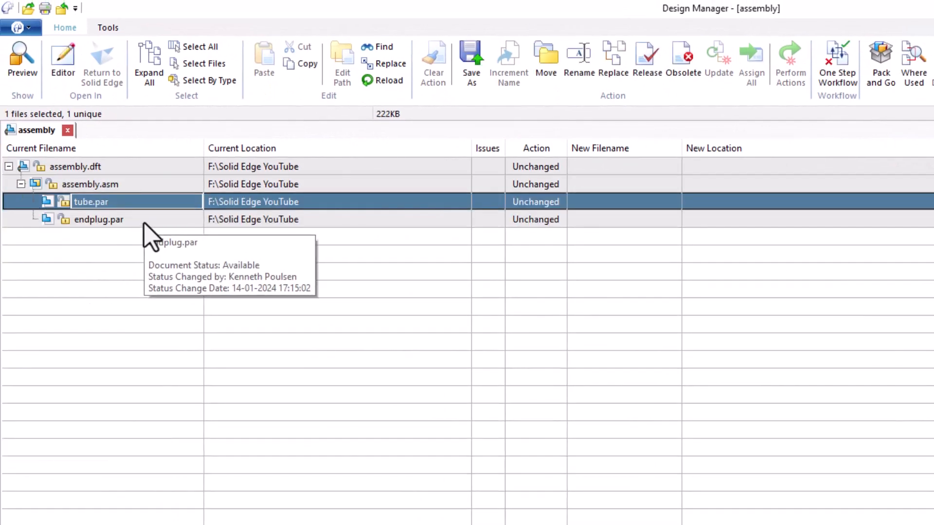
{"action": "left_click", "coordinate": [142, 220], "text": "shift"}
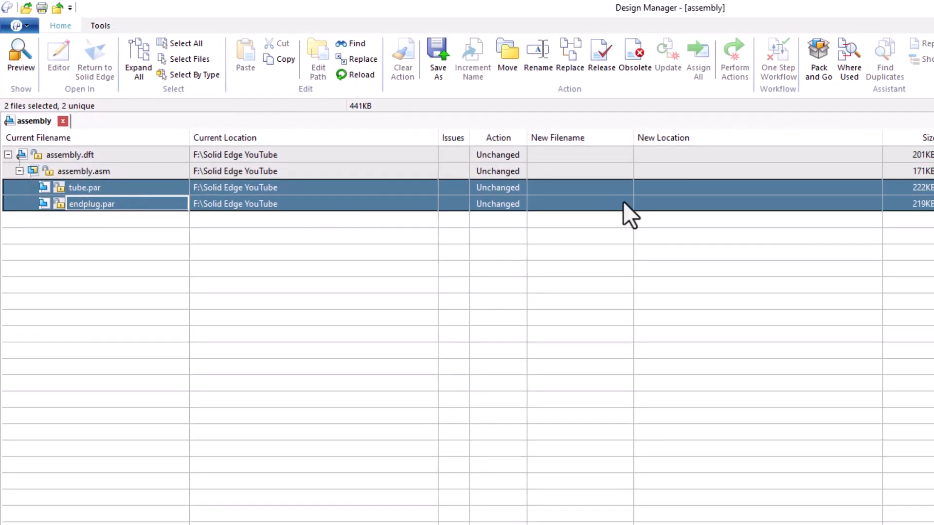
{"action": "left_click", "coordinate": [850, 55]}
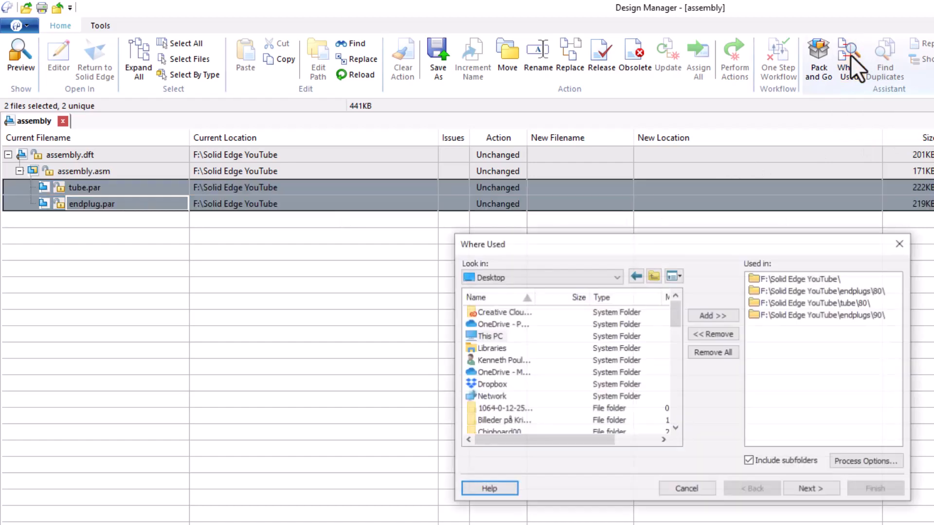
{"action": "left_click", "coordinate": [823, 489]}
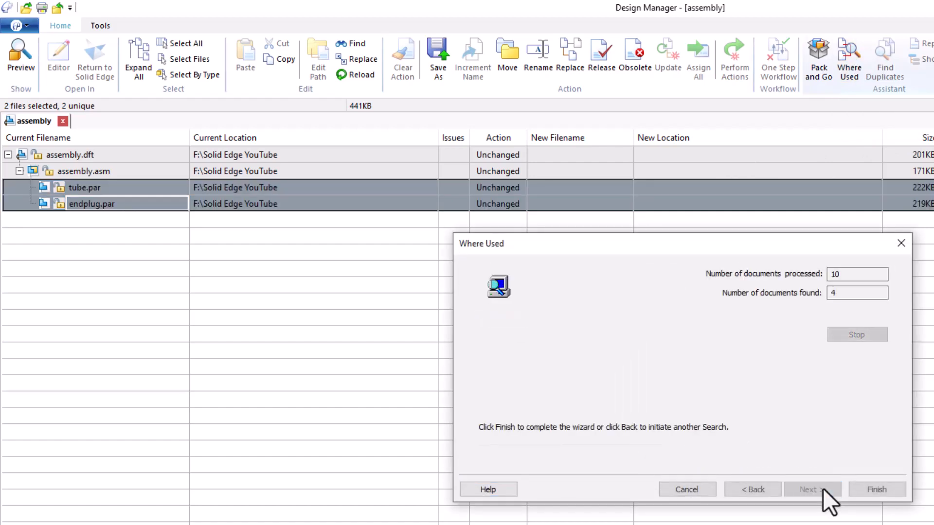
{"action": "left_click", "coordinate": [877, 489]}
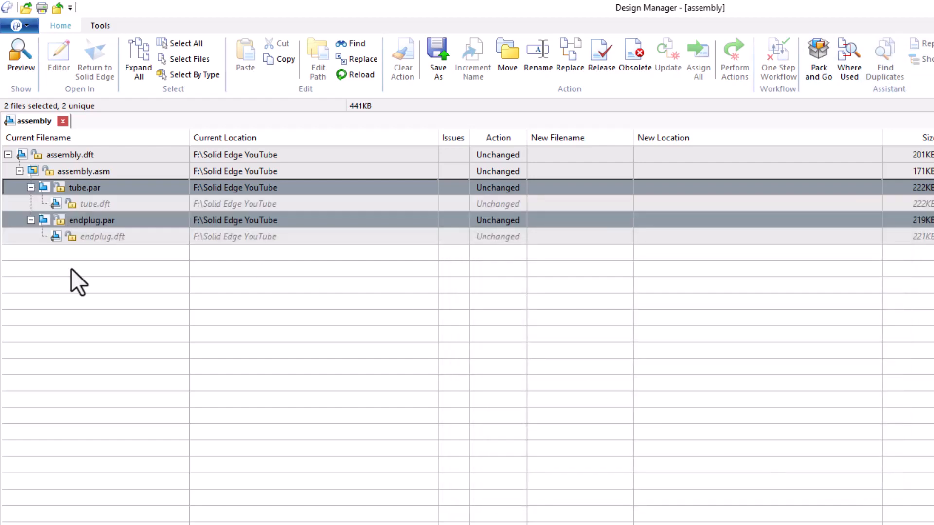
{"action": "left_click", "coordinate": [116, 202]}
{"action": "left_click", "coordinate": [126, 238]}
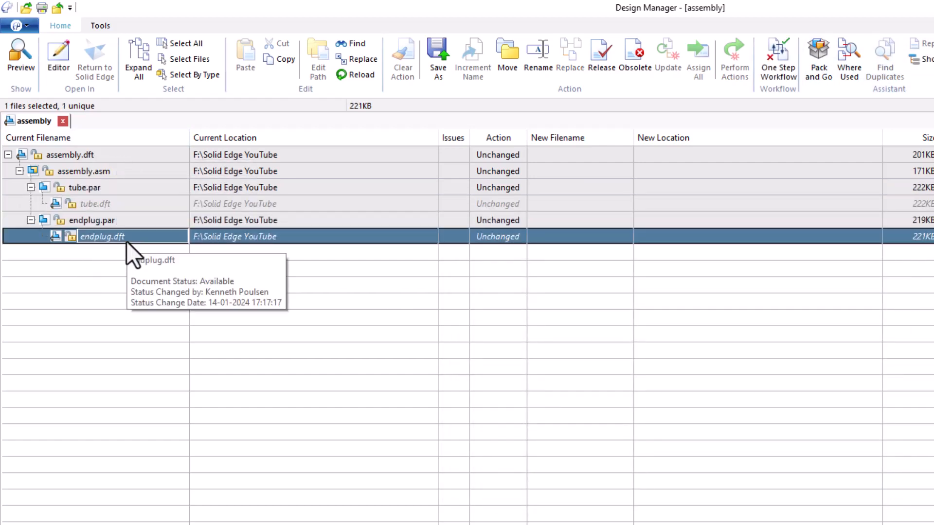
Assign the Move action to assembly.dft and assembly.asm with F:\Solid Edge YouTube\assemblies\80 as the new location.
{"action": "left_click", "coordinate": [100, 154]}
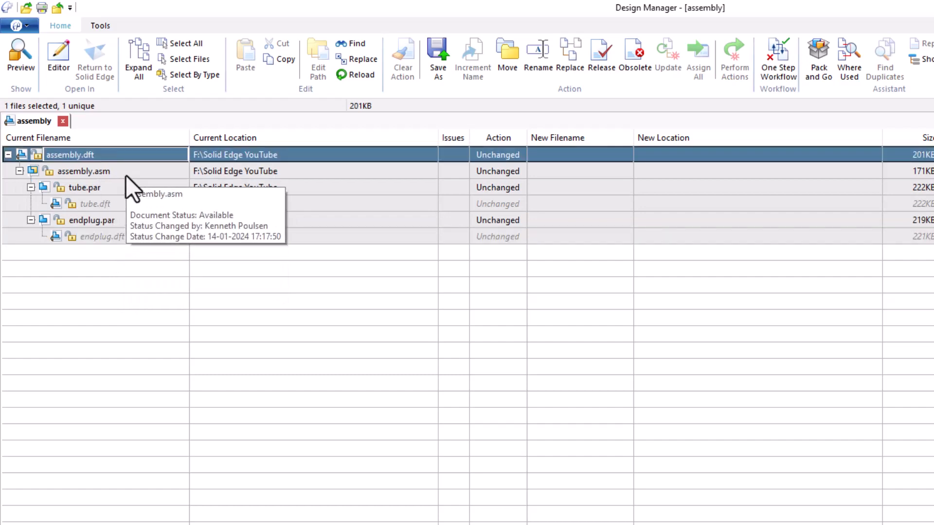
{"action": "left_click", "coordinate": [126, 174], "text": "ctrl"}
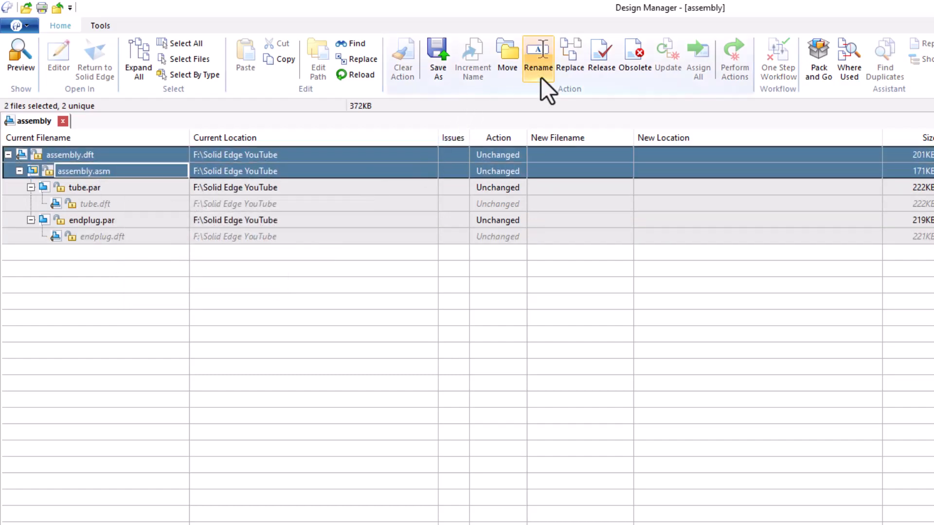
{"action": "left_click", "coordinate": [507, 49]}
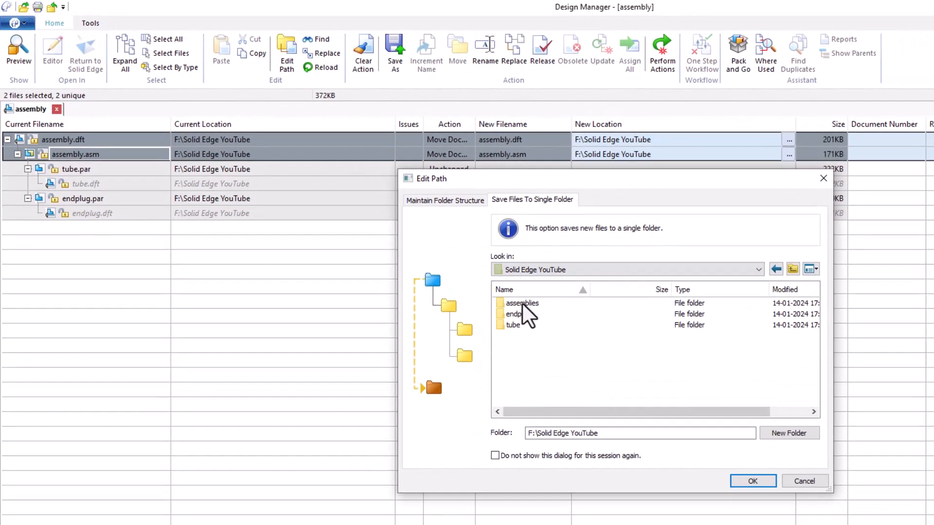
{"action": "double_click", "coordinate": [565, 329]}
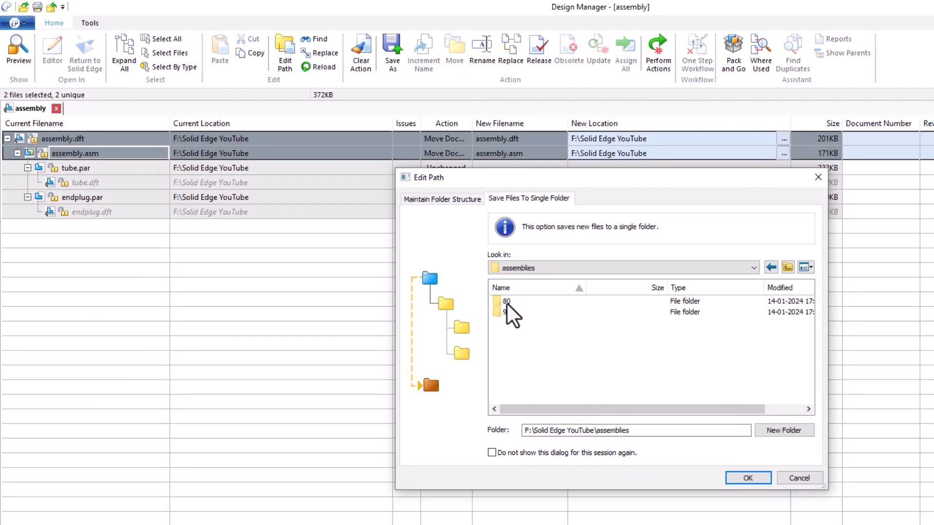
{"action": "double_click", "coordinate": [554, 327]}
{"action": "left_click", "coordinate": [749, 479]}
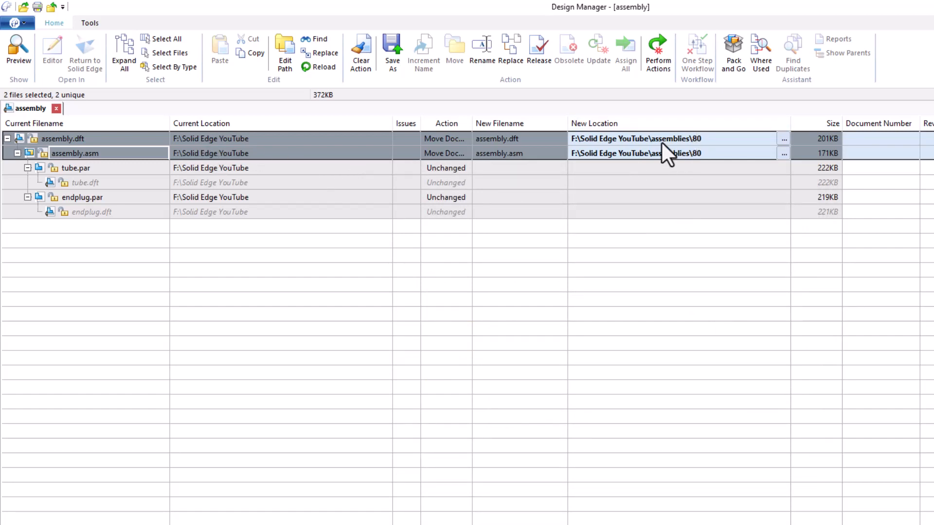
Assign the Move action to tube.par and tube.dft with F:\Solid Edge YouTube\tube\80 as the new location.
{"action": "left_click", "coordinate": [86, 171]}
{"action": "left_click", "coordinate": [95, 182], "text": "ctrl"}
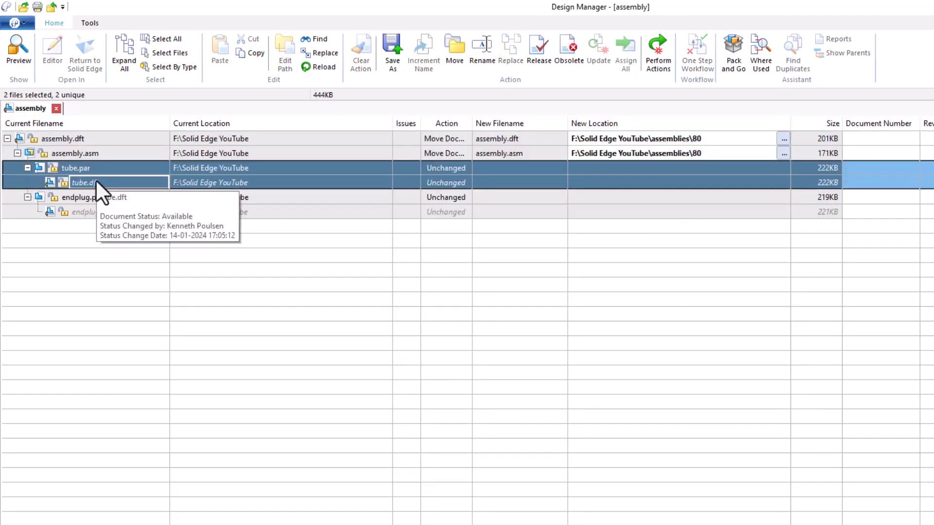
{"action": "left_click", "coordinate": [89, 171]}
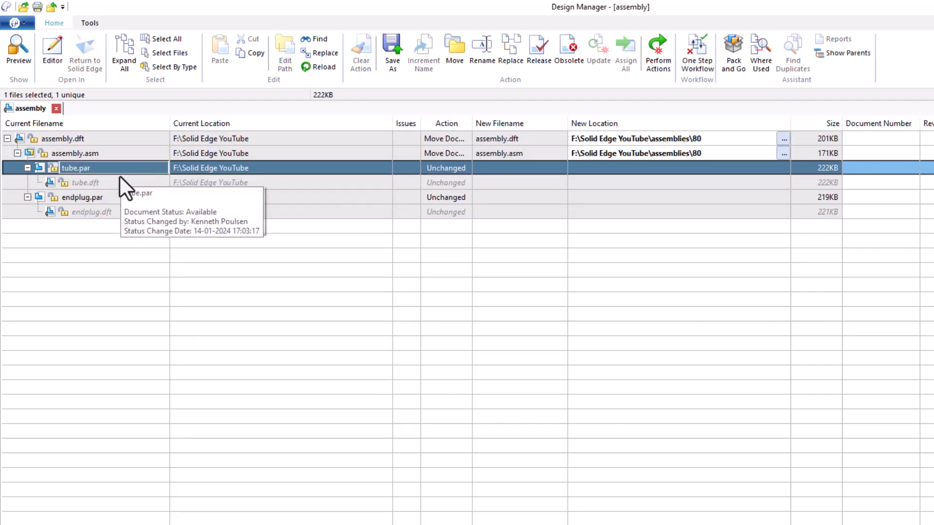
{"action": "left_click", "coordinate": [118, 185], "text": "ctrl"}
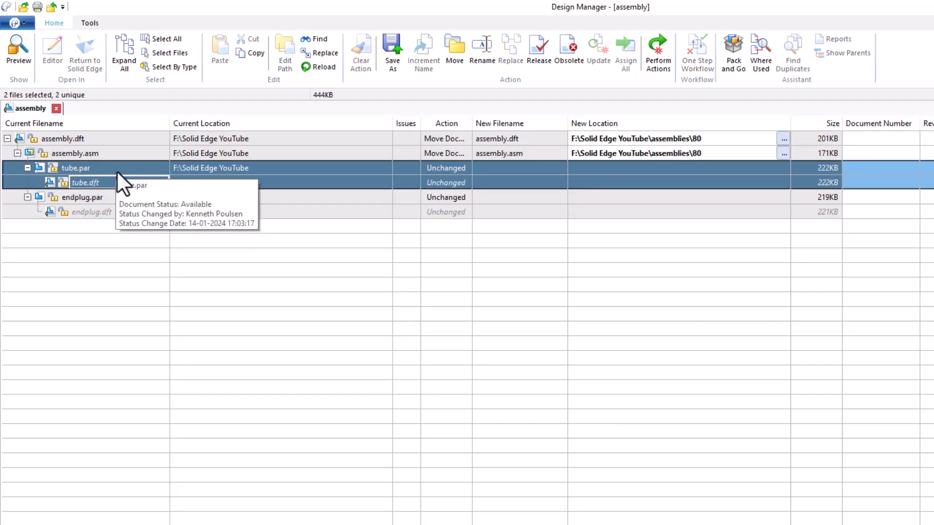
{"action": "left_click", "coordinate": [455, 53]}
{"action": "left_click", "coordinate": [559, 267]}
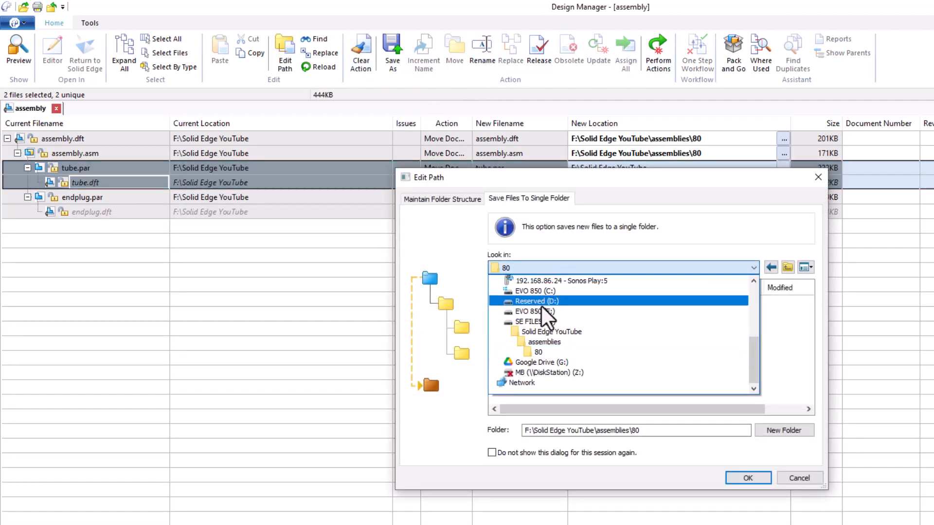
{"action": "left_click", "coordinate": [569, 329]}
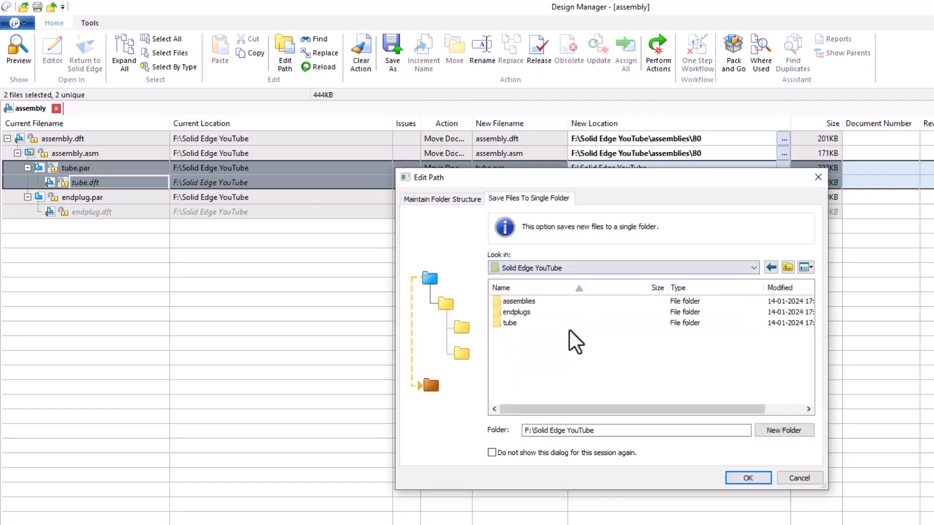
{"action": "double_click", "coordinate": [512, 323]}
{"action": "double_click", "coordinate": [506, 302]}
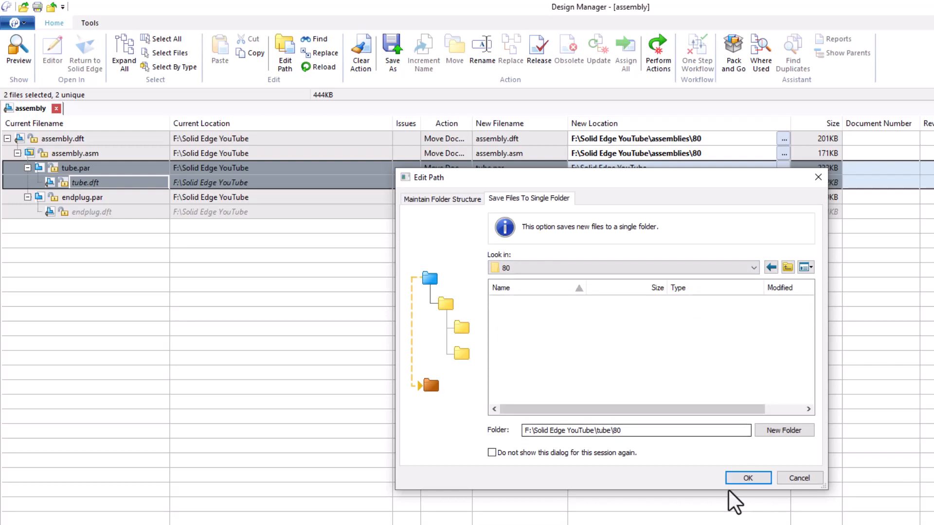
{"action": "left_click", "coordinate": [748, 478]}
Assign the Move action to endplug.par and endplug.dft with F:\Solid Edge YouTube\endplugs\80 as the new location.
{"action": "left_click", "coordinate": [106, 197]}
{"action": "left_click", "coordinate": [115, 211], "text": "shift"}
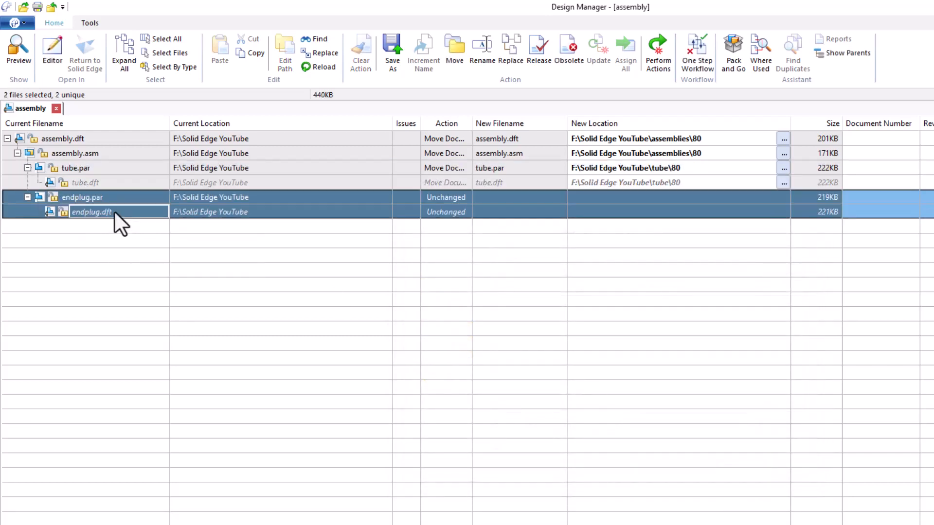
{"action": "left_click", "coordinate": [459, 57]}
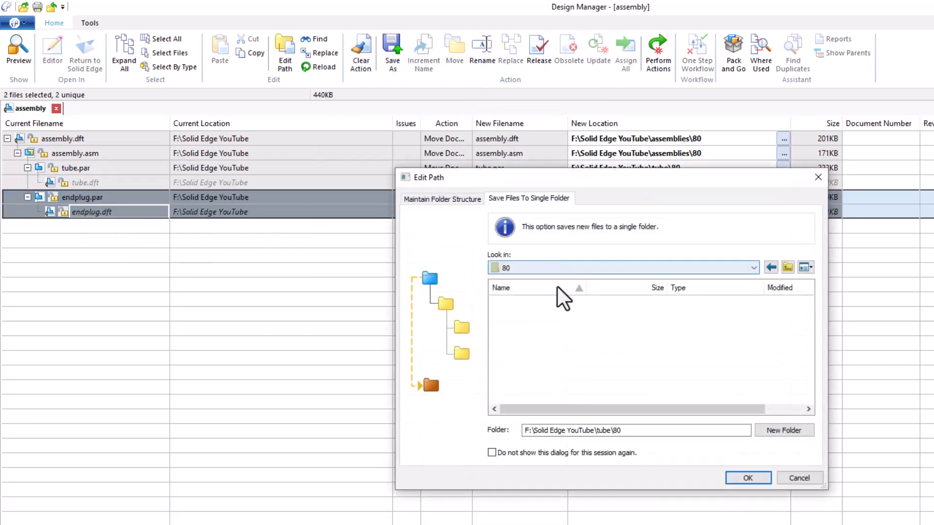
{"action": "left_click", "coordinate": [517, 267]}
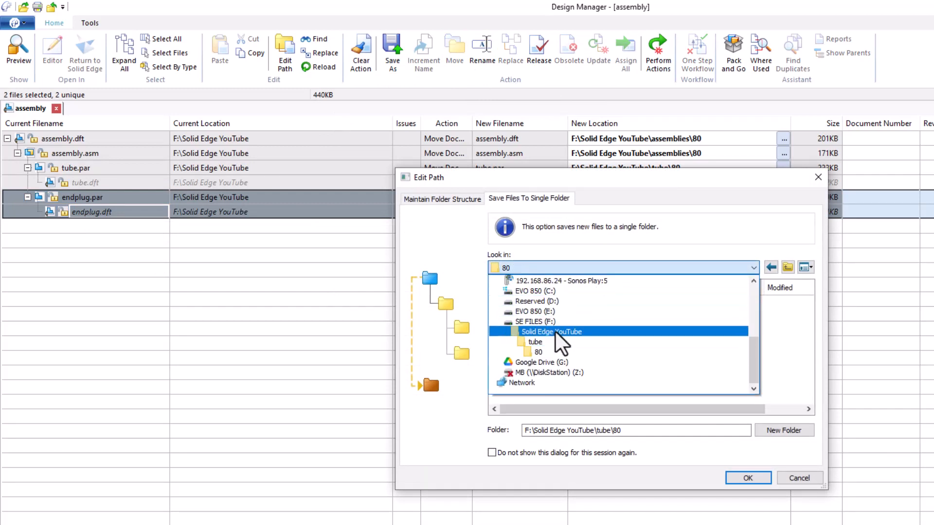
{"action": "left_click", "coordinate": [556, 330]}
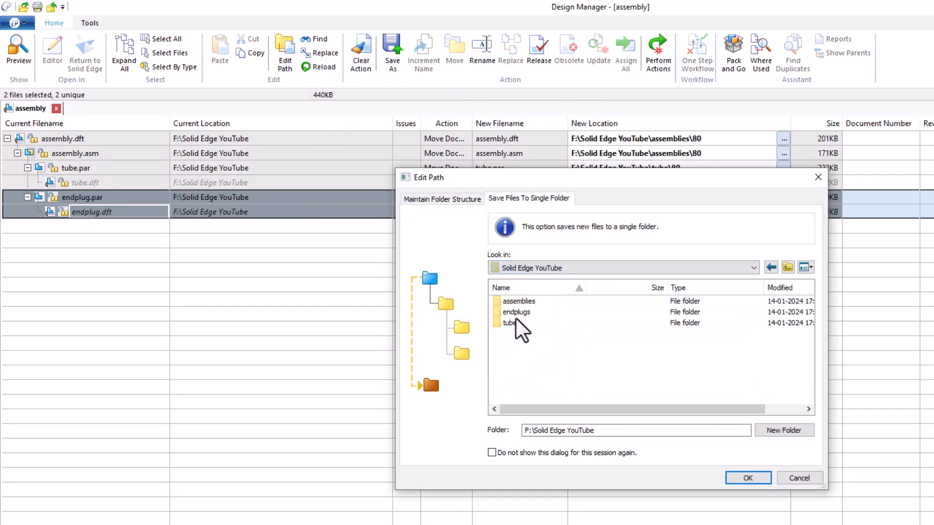
{"action": "left_click", "coordinate": [517, 313]}
{"action": "double_click", "coordinate": [518, 312]}
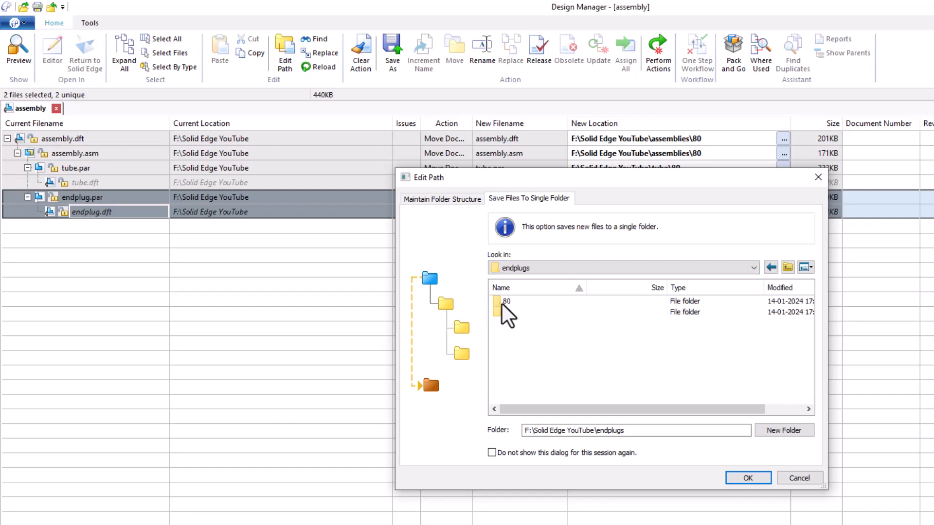
{"action": "double_click", "coordinate": [506, 304]}
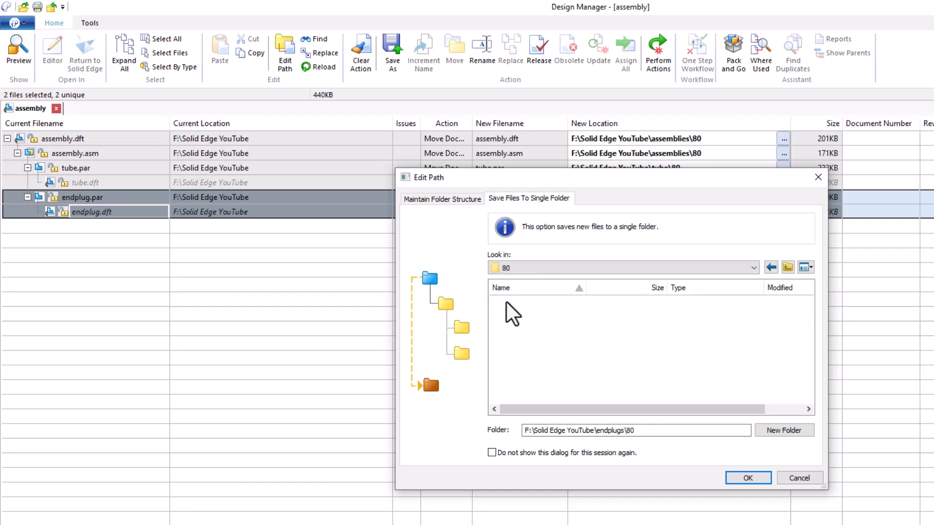
{"action": "left_click", "coordinate": [760, 478]}
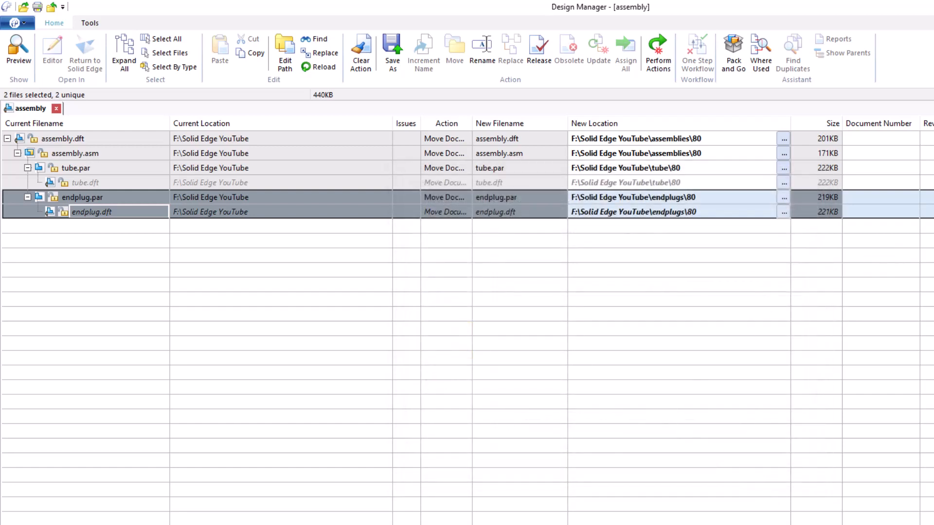
{"action": "key", "text": "Escape"}
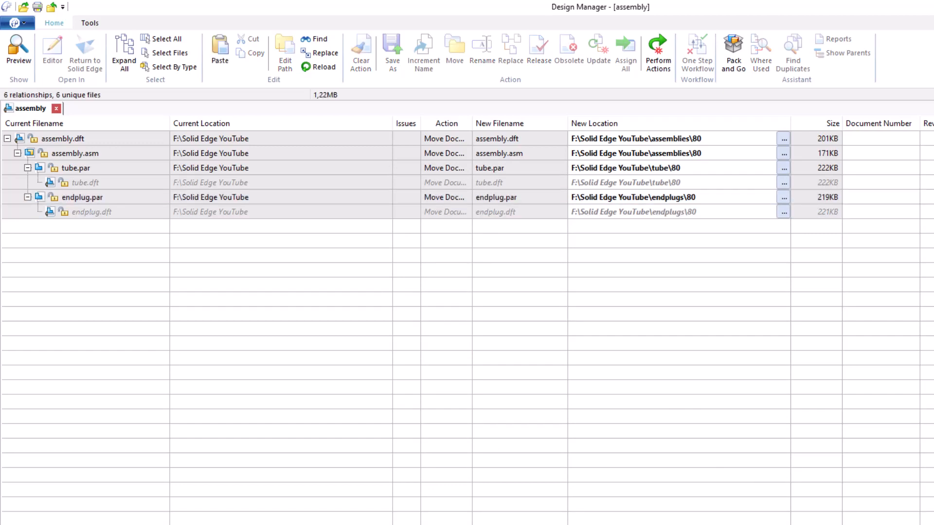
Enter Endplug #2 as the title of endplug.par.
{"action": "left_click", "coordinate": [904, 181]}
{"action": "type", "text": "End"}
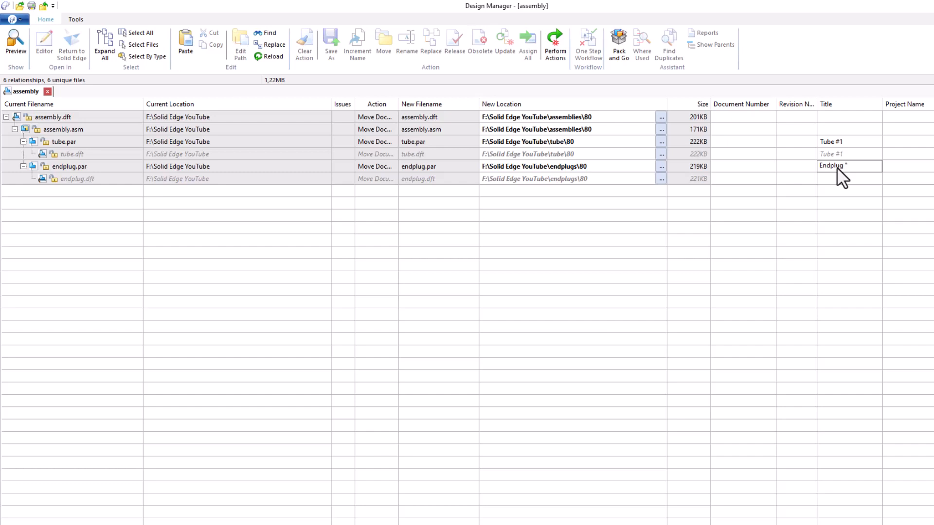
{"action": "type", "text": "plug #2"}
{"action": "key", "text": "Return"}
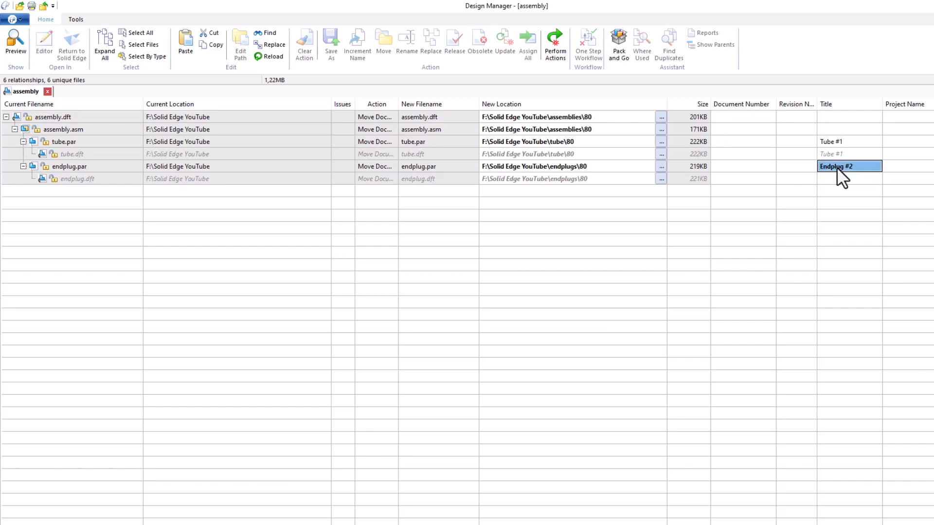
Set the title of tube.par to Tube #2, and change it back to Tube #1.
{"action": "left_click", "coordinate": [860, 143]}
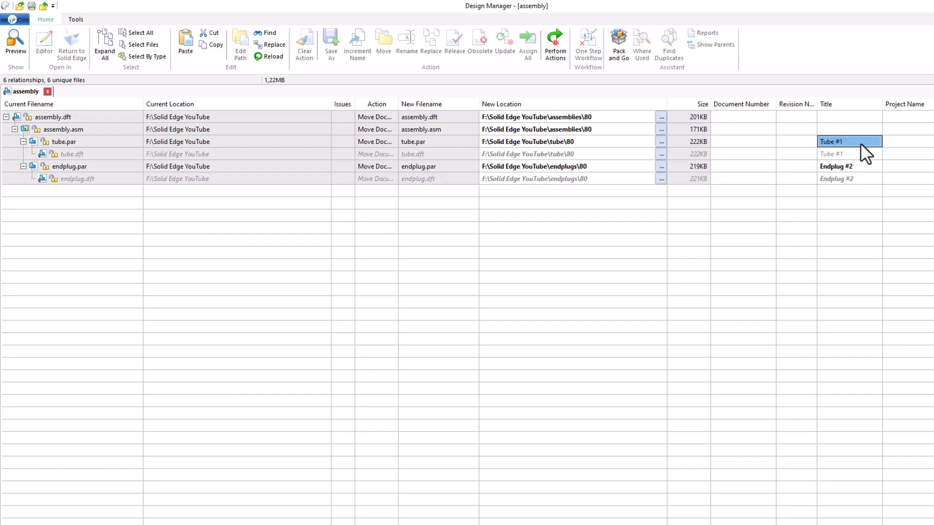
{"action": "key", "text": "BackSpace"}
{"action": "type", "text": "2"}
{"action": "key", "text": "Return"}
{"action": "left_click", "coordinate": [852, 153]}
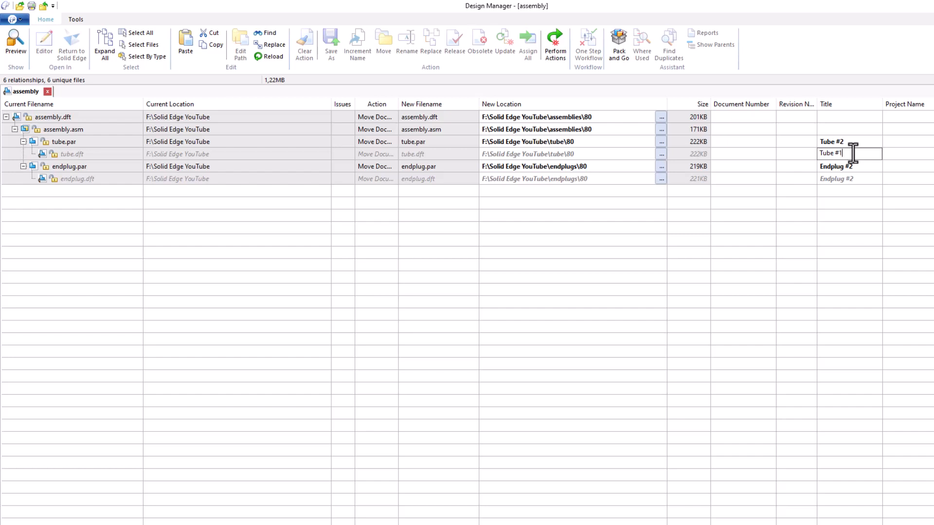
{"action": "left_click", "coordinate": [853, 143]}
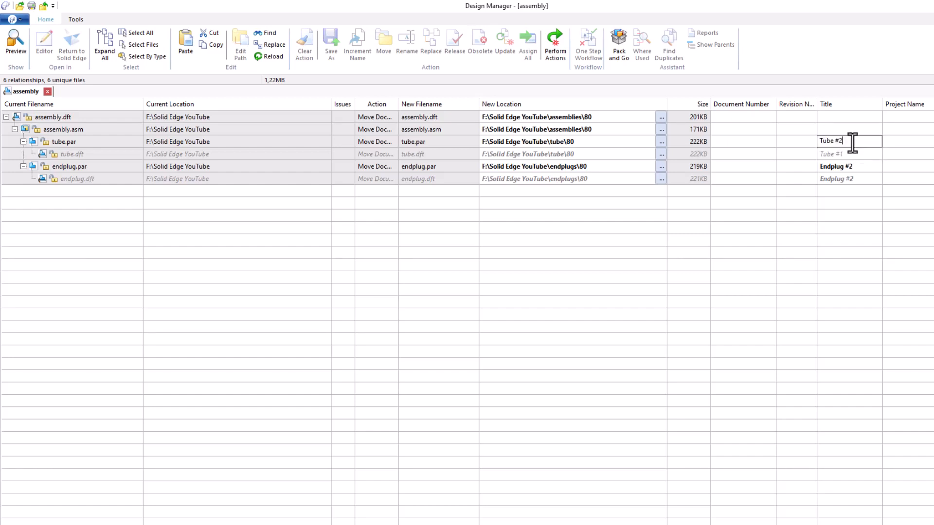
{"action": "type", "text": "1"}
Set the title of endplug.par and its draft endplug.dft to Endplug #1.
{"action": "double_click", "coordinate": [861, 164]}
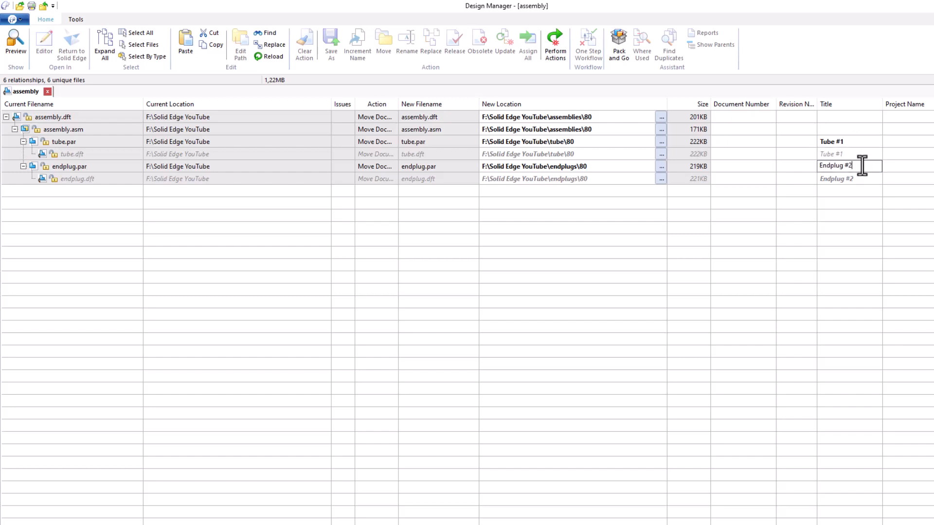
{"action": "key", "text": "BackSpace"}
{"action": "type", "text": "1"}
{"action": "double_click", "coordinate": [865, 175]}
{"action": "key", "text": "BackSpace"}
{"action": "type", "text": "1"}
Enter Assembly 1 as the title of assembly.dft.
{"action": "left_click", "coordinate": [833, 118]}
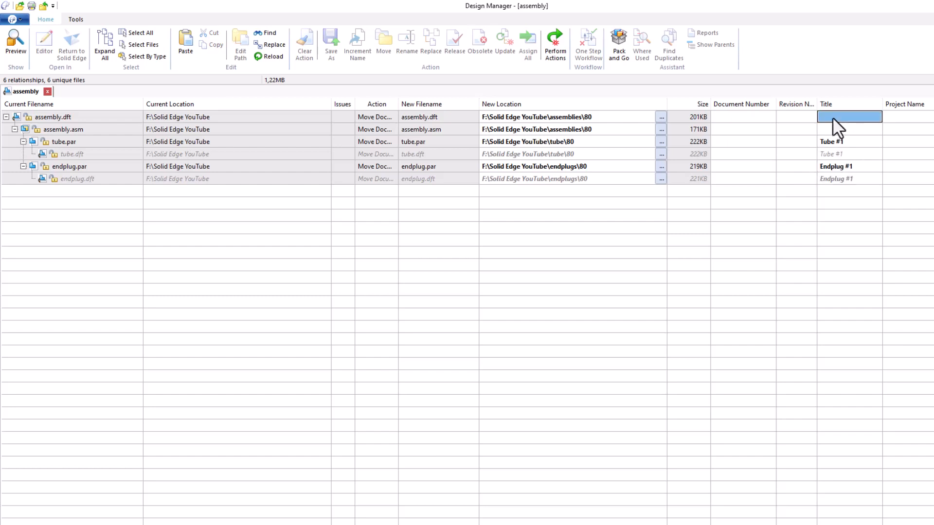
{"action": "type", "text": "Assembly "}
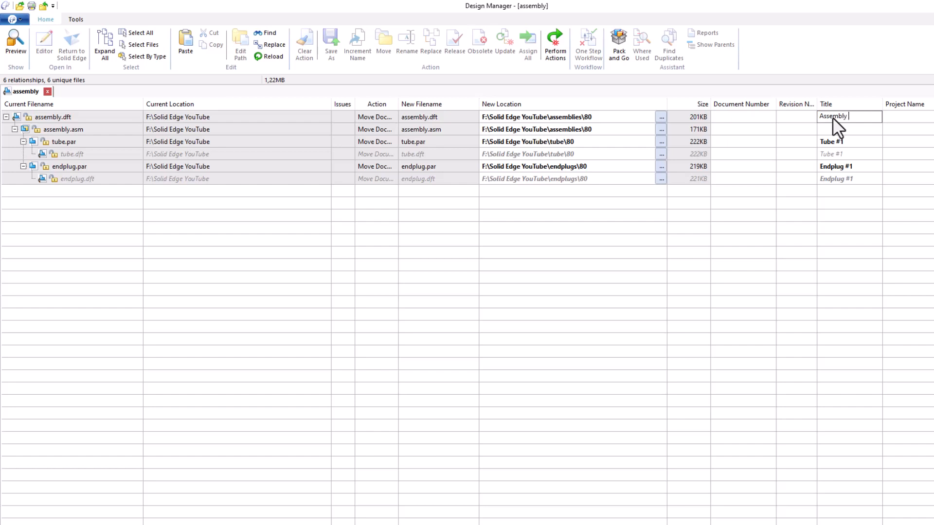
{"action": "type", "text": "1"}
{"action": "key", "text": "Return"}
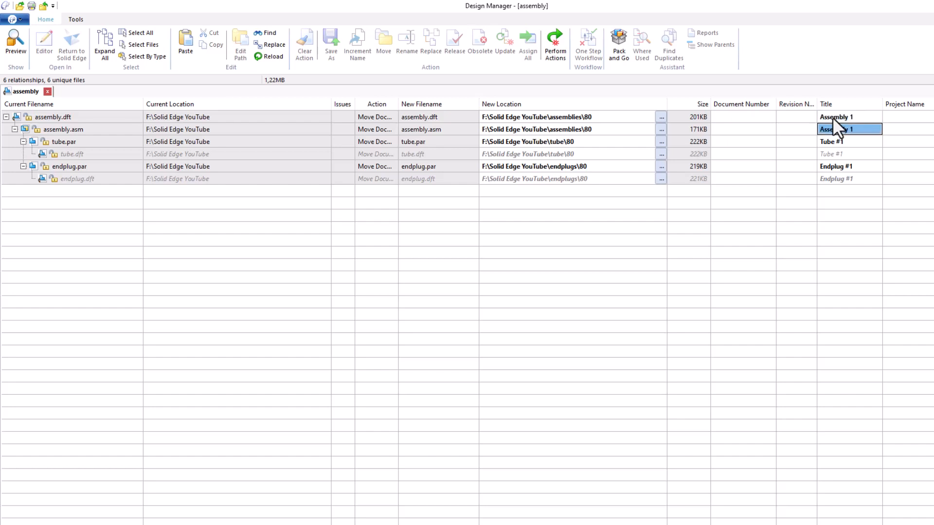
{"action": "left_click", "coordinate": [795, 143]}
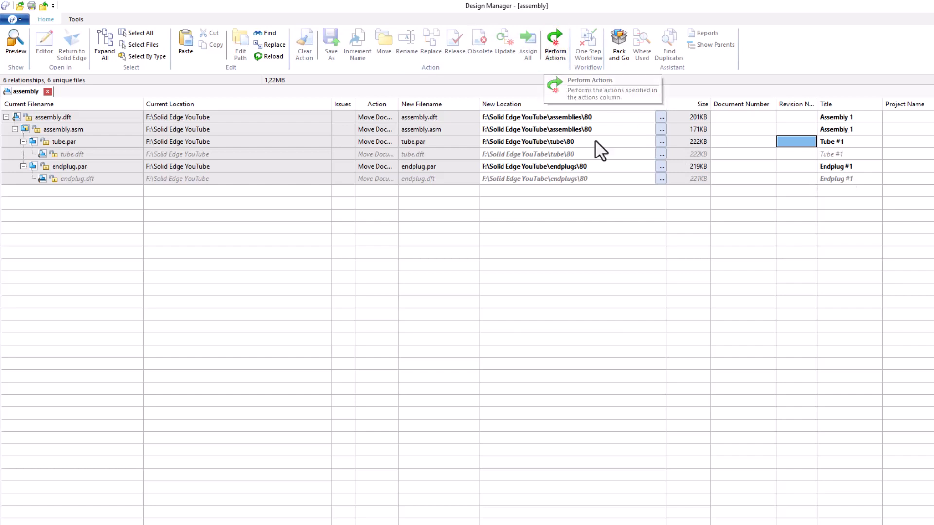
Perform the assigned move actions and expand assembly.asm, tube.par and endplug.par in the structure.
{"action": "left_click", "coordinate": [553, 43]}
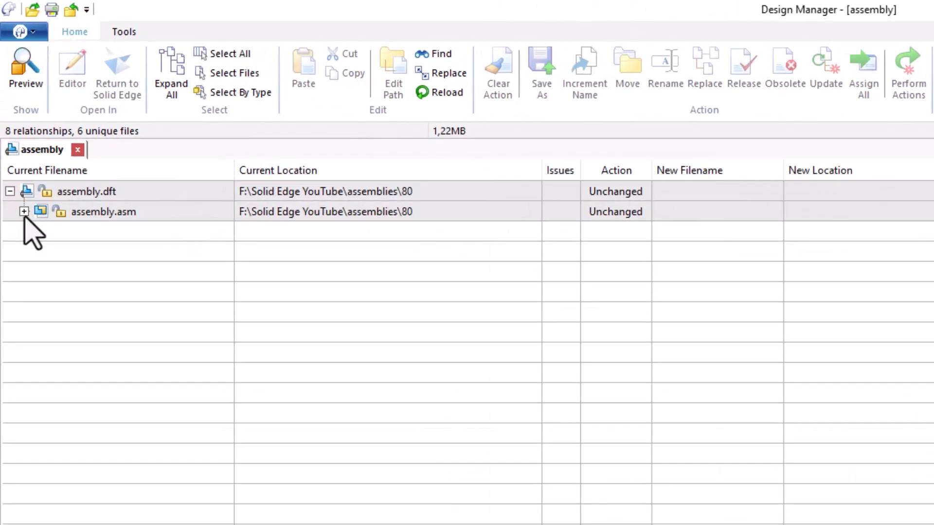
{"action": "left_click", "coordinate": [14, 129]}
{"action": "left_click", "coordinate": [46, 286]}
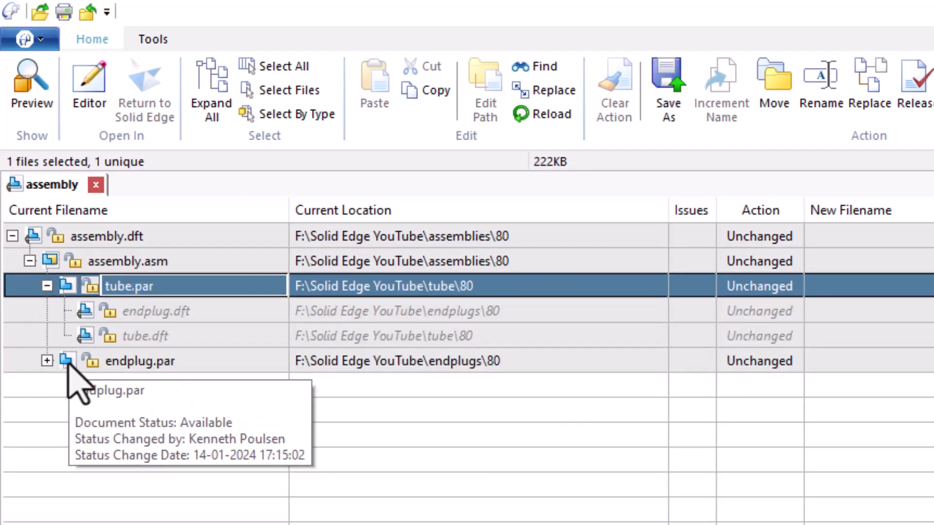
{"action": "left_click", "coordinate": [46, 361]}
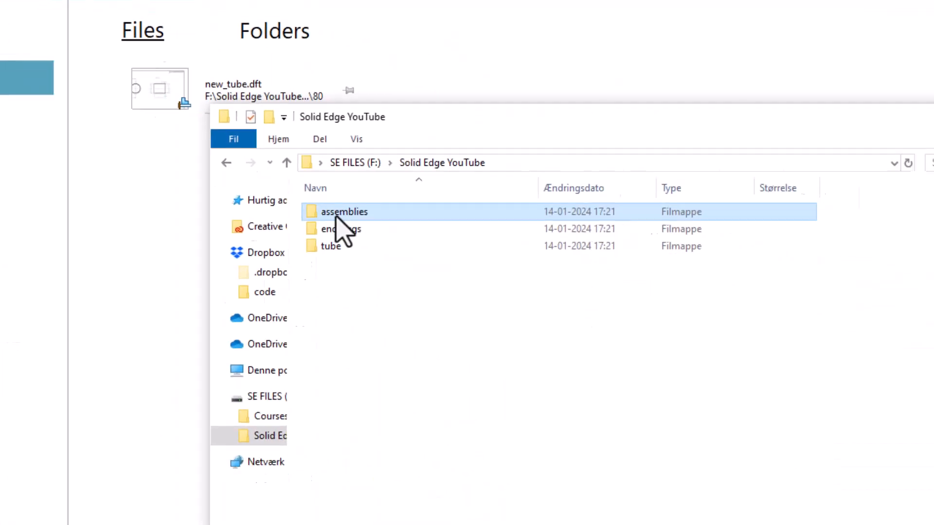
Switch to the file explorer, examine the 80 subfolders of assemblies, endplugs and tube, and return to the Solid Edge YouTube folder.
{"action": "double_click", "coordinate": [745, 357]}
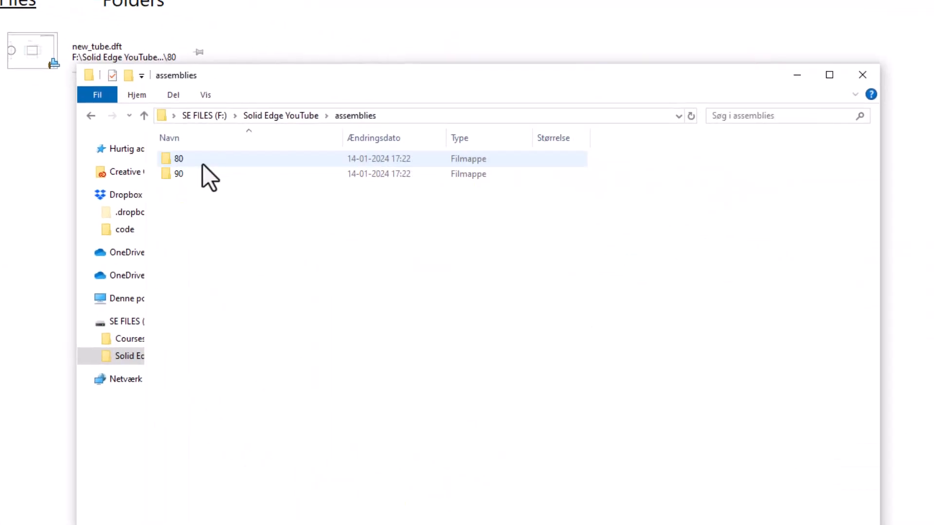
{"action": "double_click", "coordinate": [191, 161]}
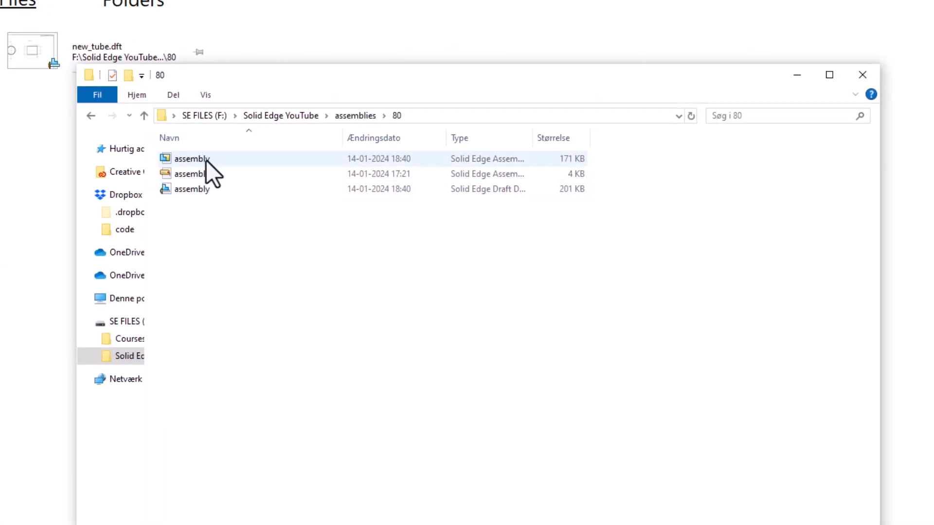
{"action": "left_click", "coordinate": [360, 116]}
{"action": "left_click", "coordinate": [273, 115]}
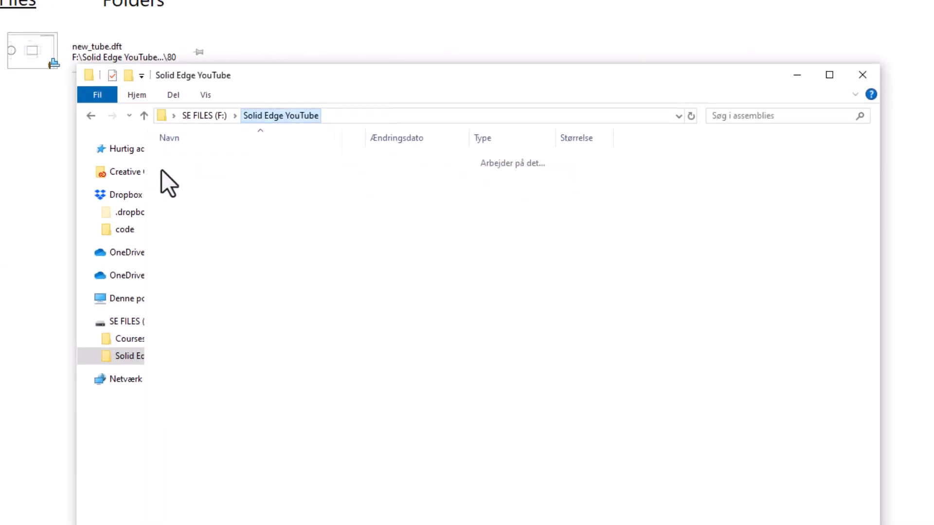
{"action": "double_click", "coordinate": [190, 179]}
{"action": "double_click", "coordinate": [183, 162]}
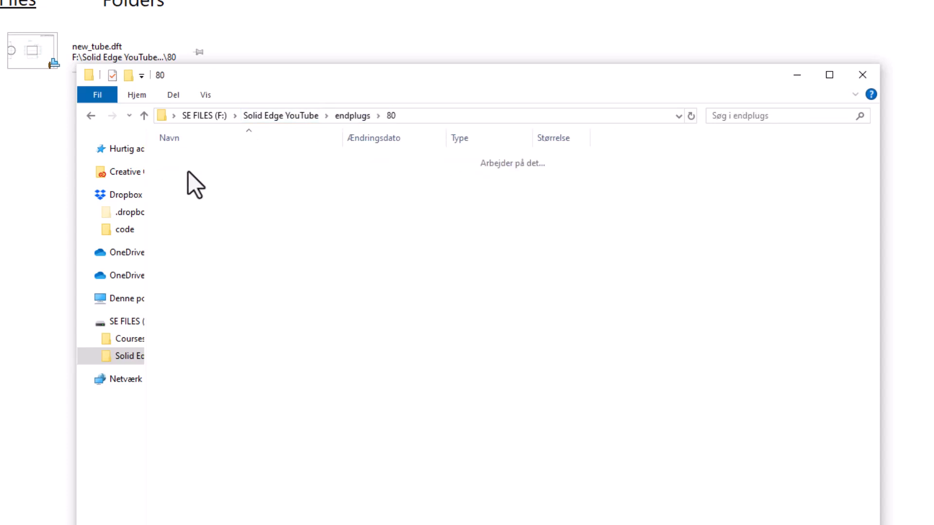
{"action": "left_click", "coordinate": [298, 115]}
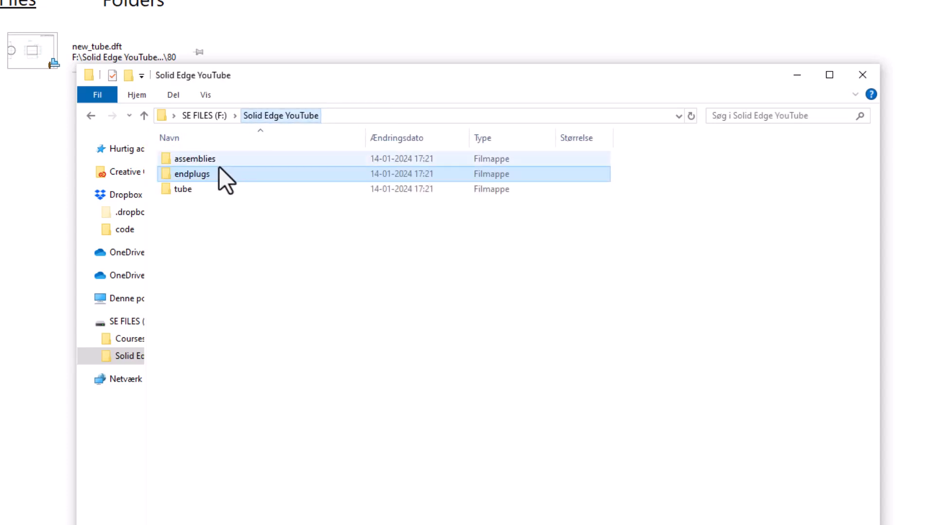
{"action": "double_click", "coordinate": [196, 191]}
{"action": "double_click", "coordinate": [189, 160]}
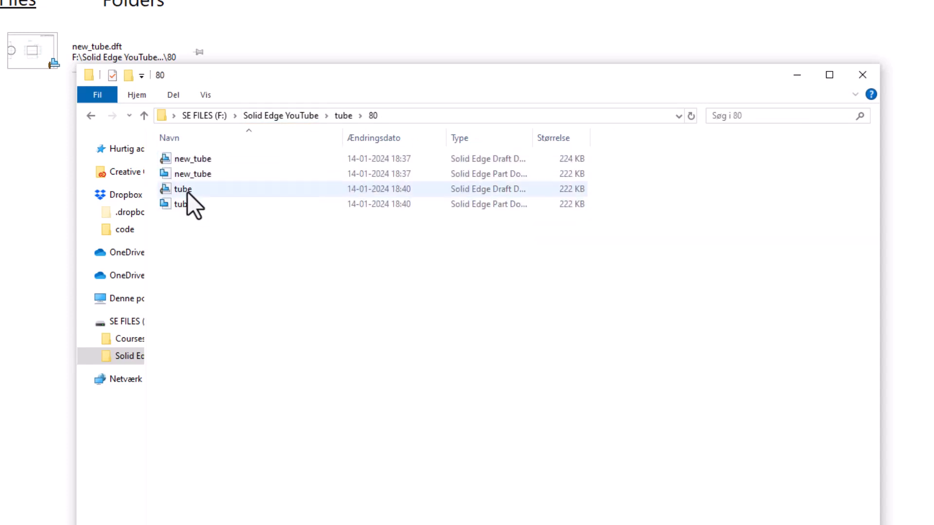
{"action": "left_click", "coordinate": [343, 116]}
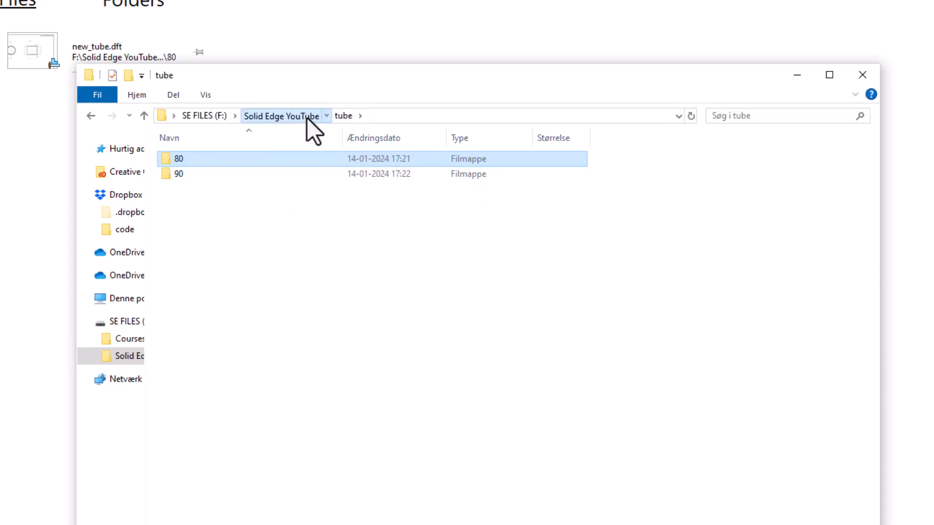
{"action": "left_click", "coordinate": [308, 117]}
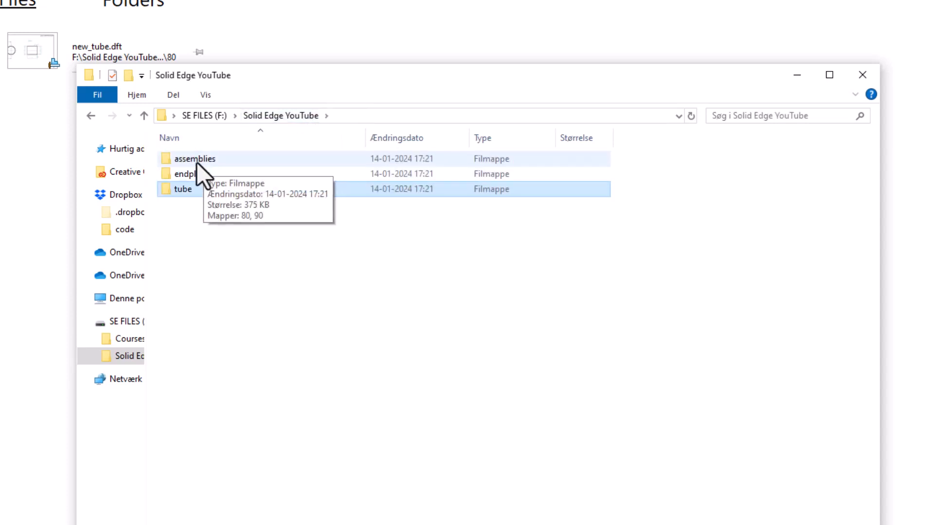
Open the assembly draft from the assemblies\80 folder with Design Manager and expand assembly.asm in its structure.
{"action": "double_click", "coordinate": [197, 162]}
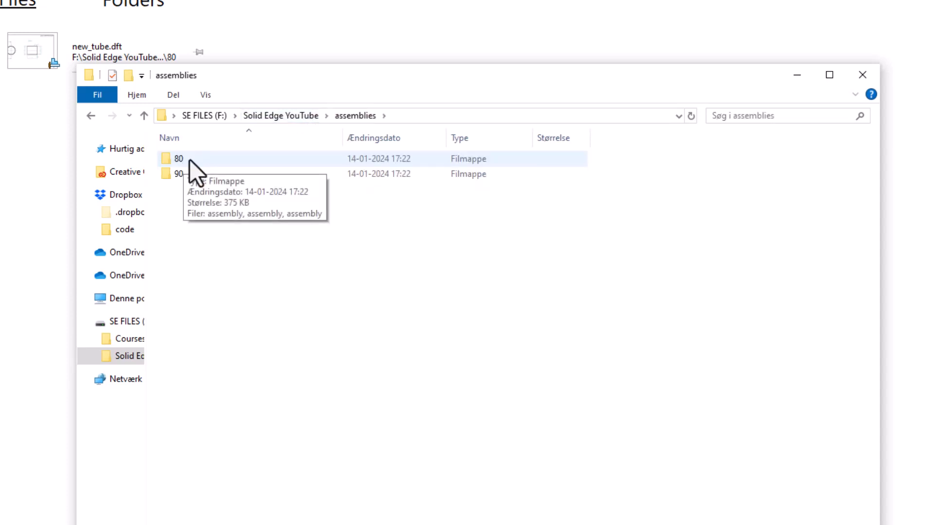
{"action": "double_click", "coordinate": [182, 159]}
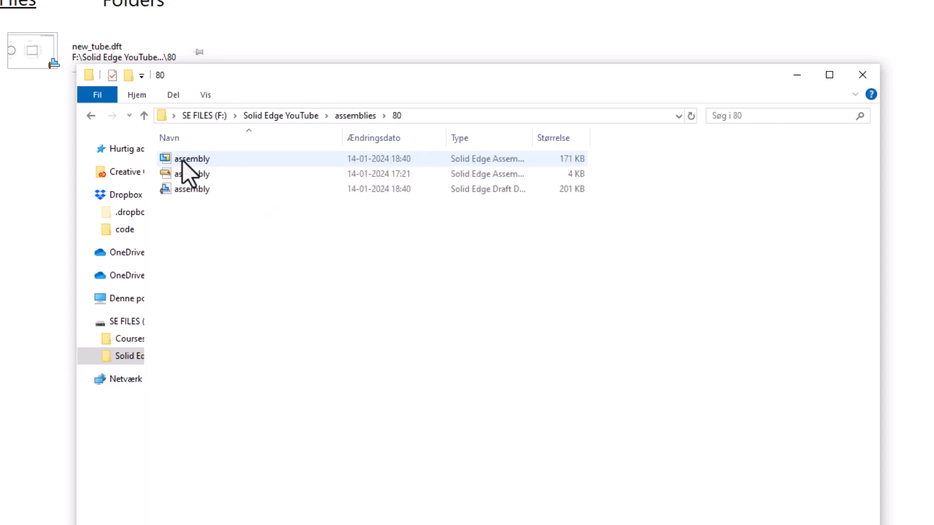
{"action": "left_click", "coordinate": [186, 189]}
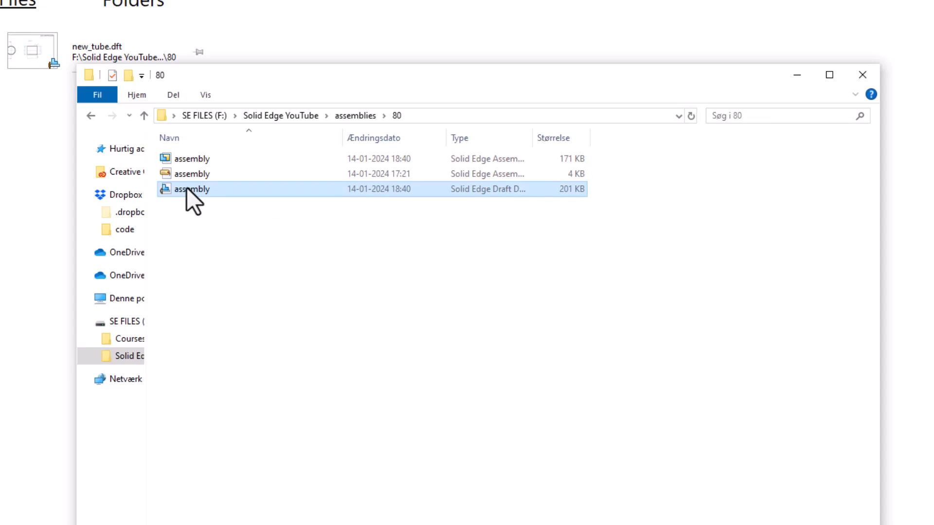
{"action": "right_click", "coordinate": [187, 188]}
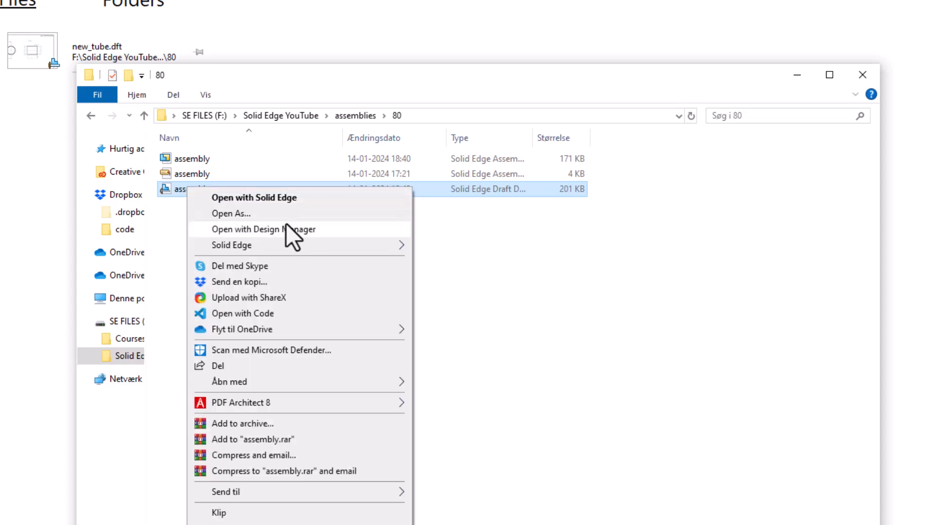
{"action": "left_click", "coordinate": [307, 229]}
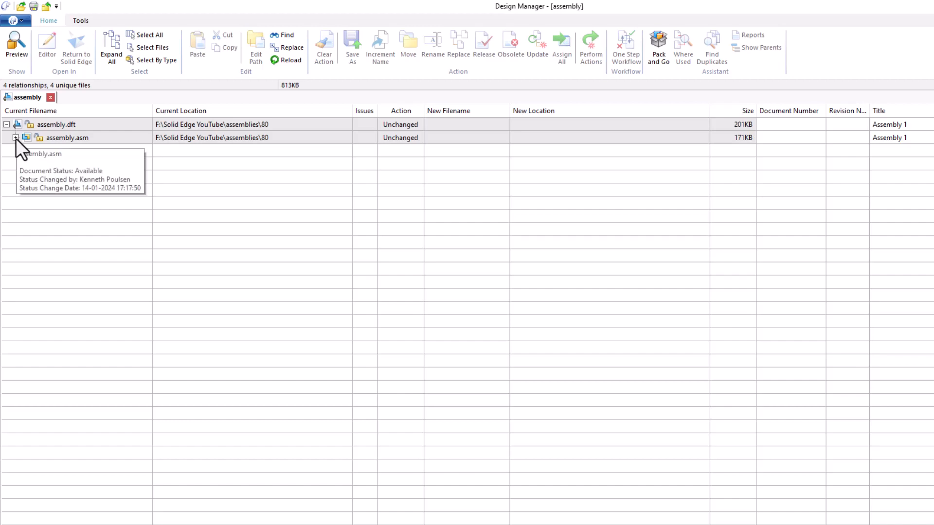
{"action": "left_click", "coordinate": [15, 138]}
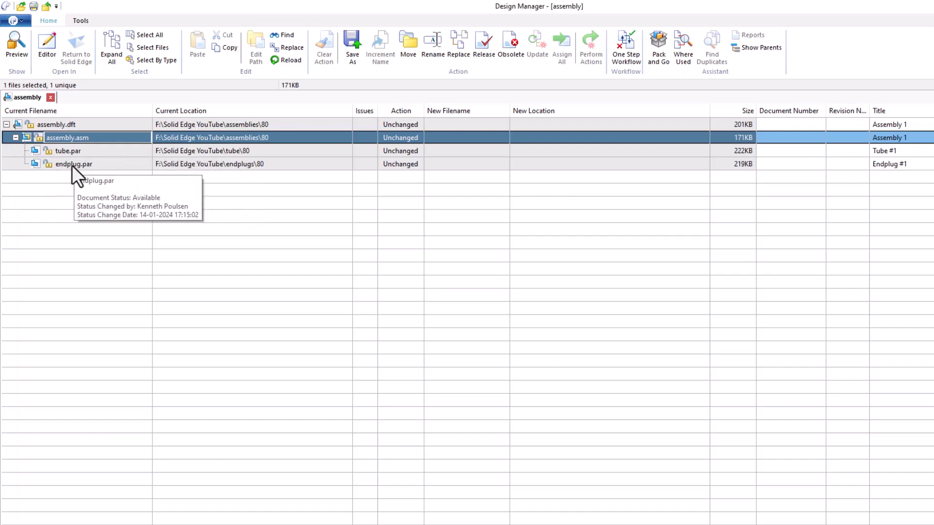
Run a Where Used search for tube.par and endplug.par across the listed Solid Edge YouTube folders to bring in their drafts.
{"action": "left_click", "coordinate": [86, 155]}
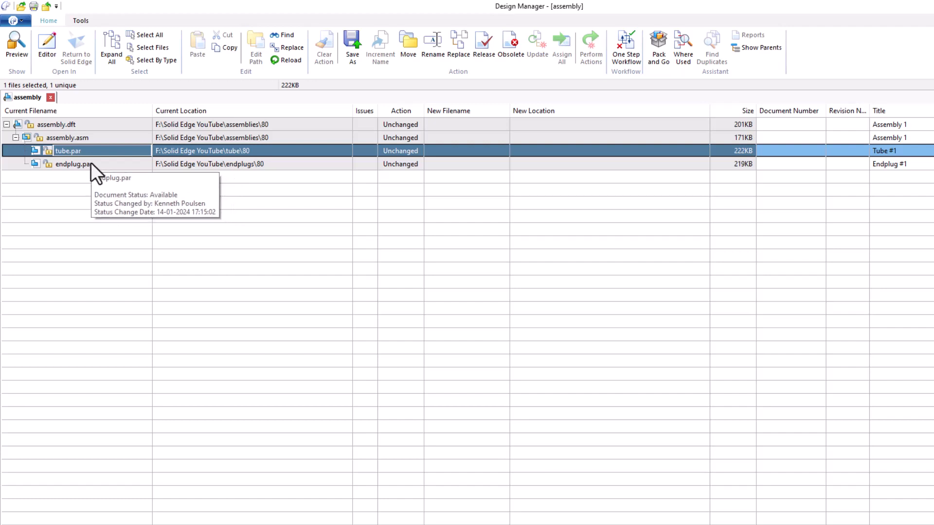
{"action": "left_click", "coordinate": [100, 163], "text": "shift"}
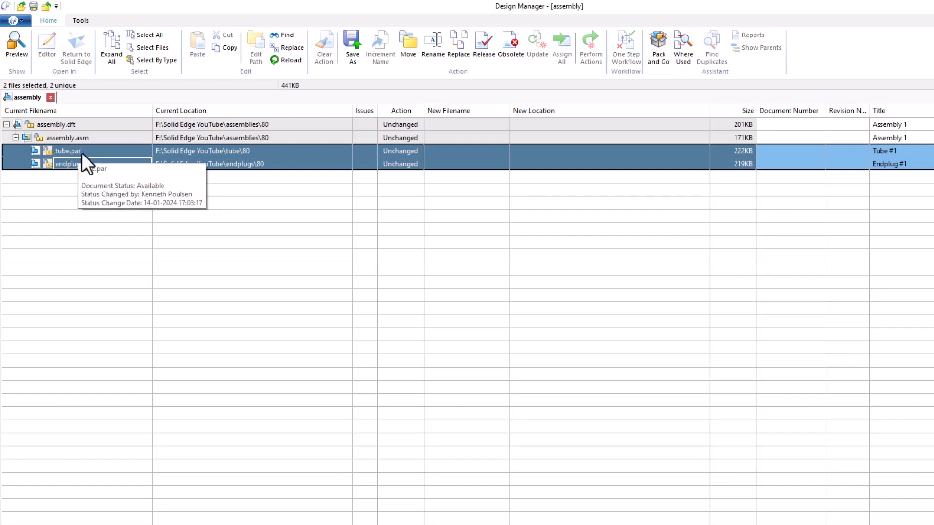
{"action": "left_click", "coordinate": [682, 53]}
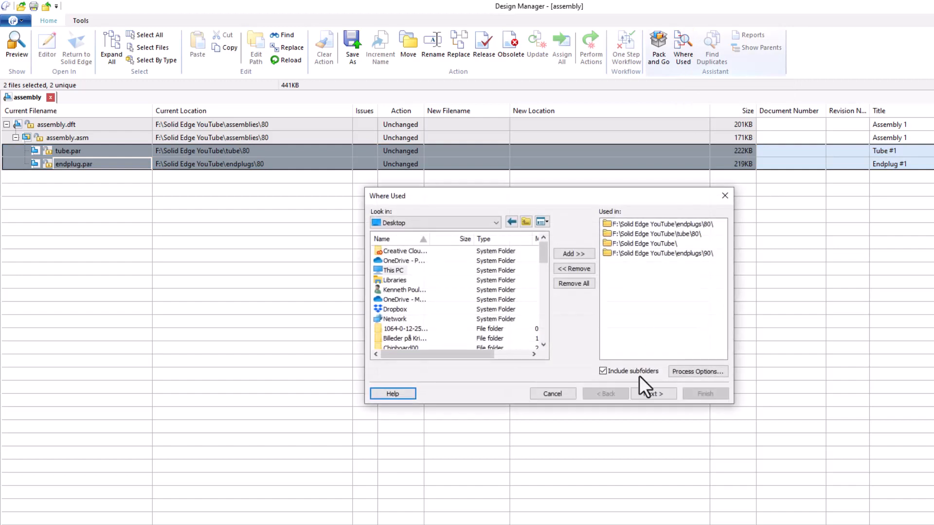
{"action": "left_click", "coordinate": [657, 393]}
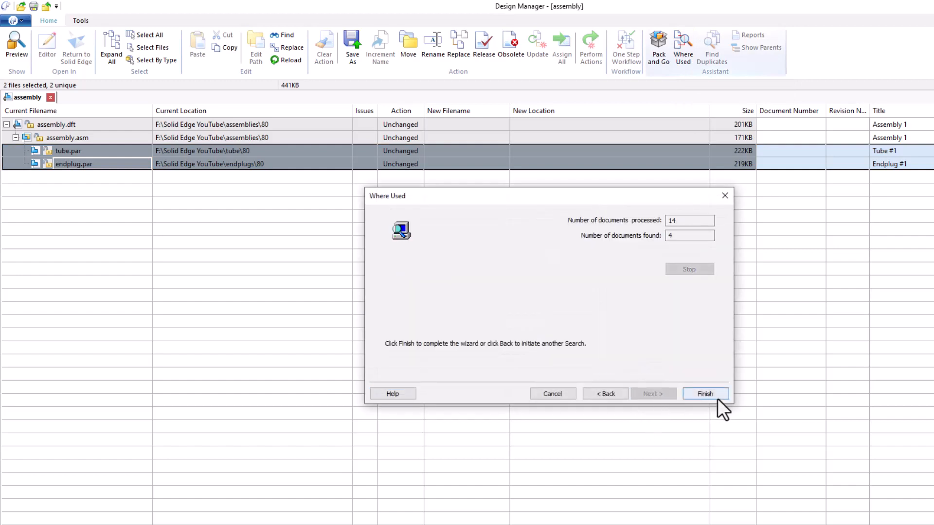
{"action": "left_click", "coordinate": [706, 394]}
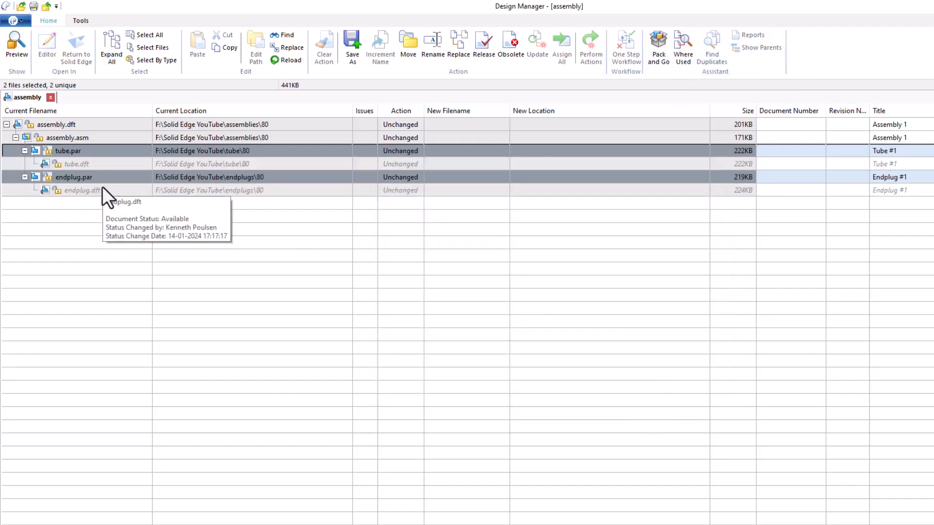
Assign the Save As action to assembly.dft, assembly.asm, tube.par and tube.dft.
{"action": "left_click", "coordinate": [89, 125]}
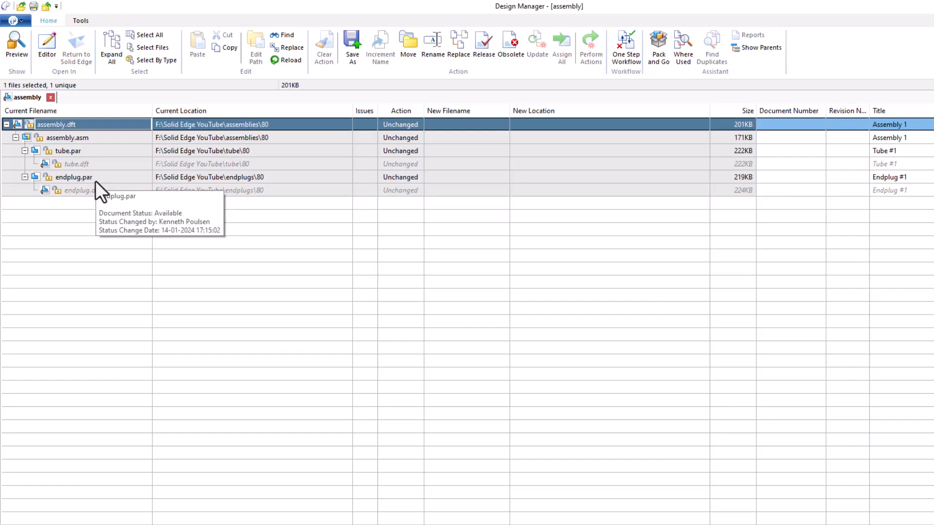
{"action": "left_click", "coordinate": [99, 164], "text": "shift"}
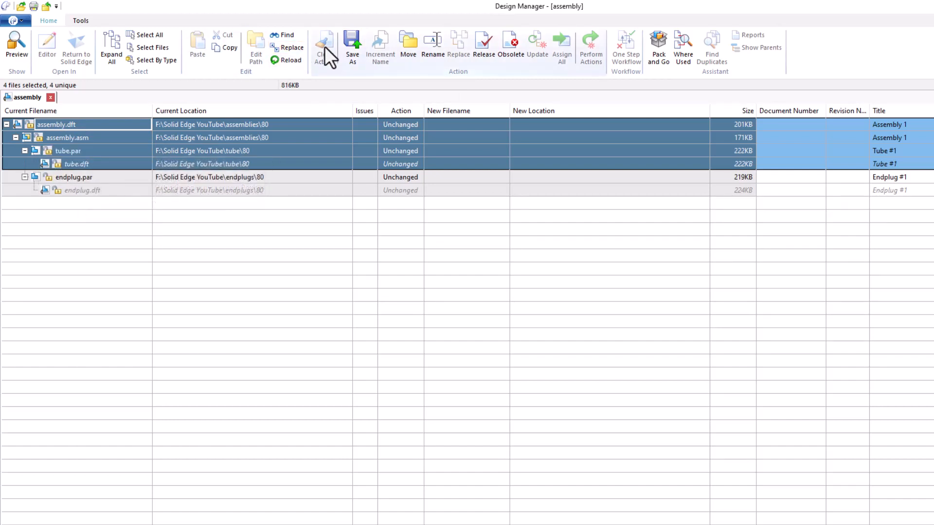
{"action": "left_click", "coordinate": [359, 36]}
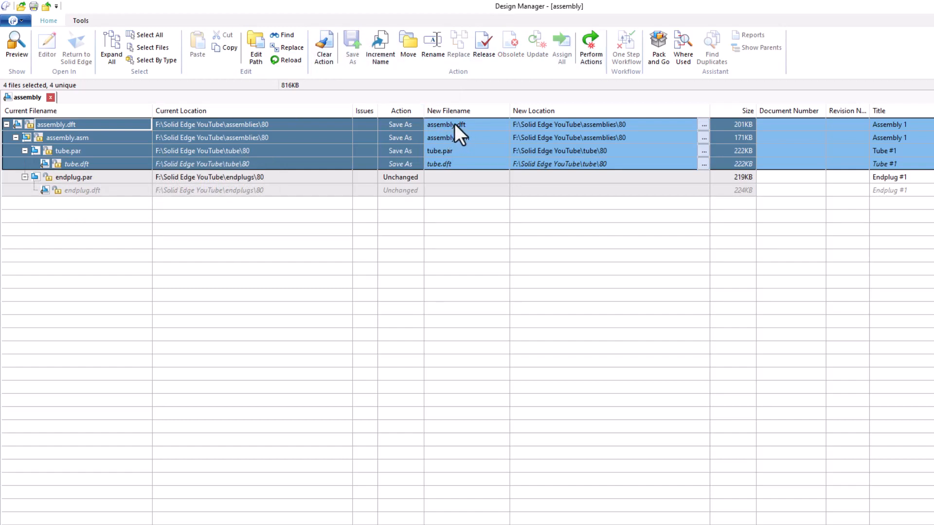
Set the new filenames of the assembly draft and assembly to car assembly.dft and car assembly.asm.
{"action": "left_click", "coordinate": [454, 123]}
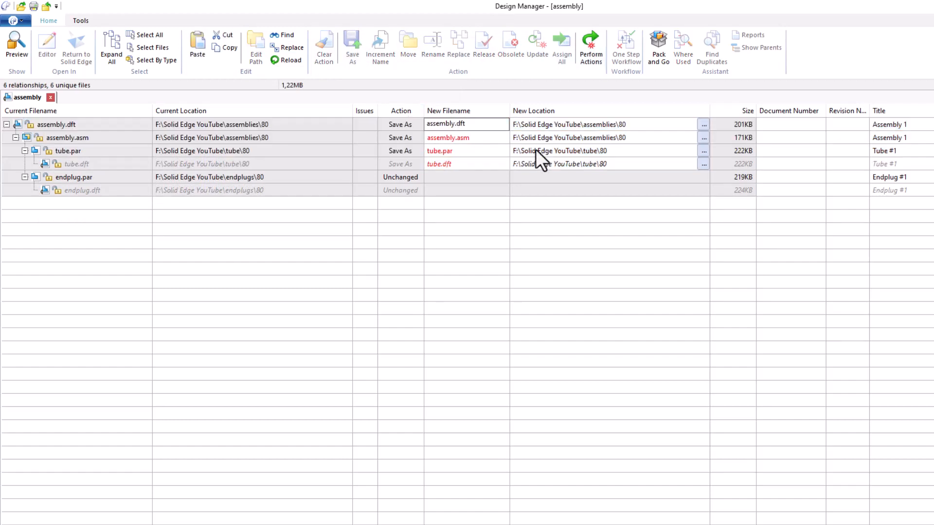
{"action": "key", "text": "Home"}
{"action": "type", "text": "car"}
{"action": "left_click", "coordinate": [427, 141]}
{"action": "type", "text": "car"}
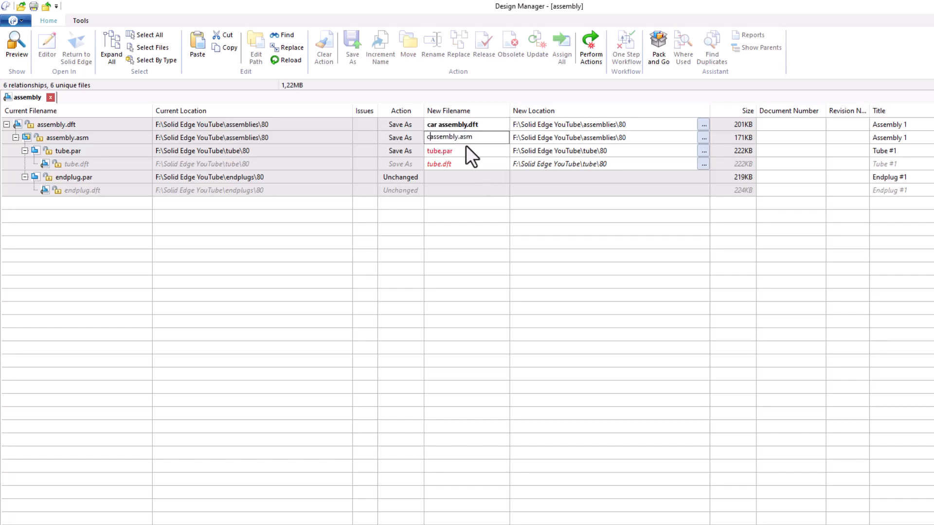
Set the new filenames of the tube part and its draft to car tube.par and car tube.dft.
{"action": "left_click", "coordinate": [431, 153]}
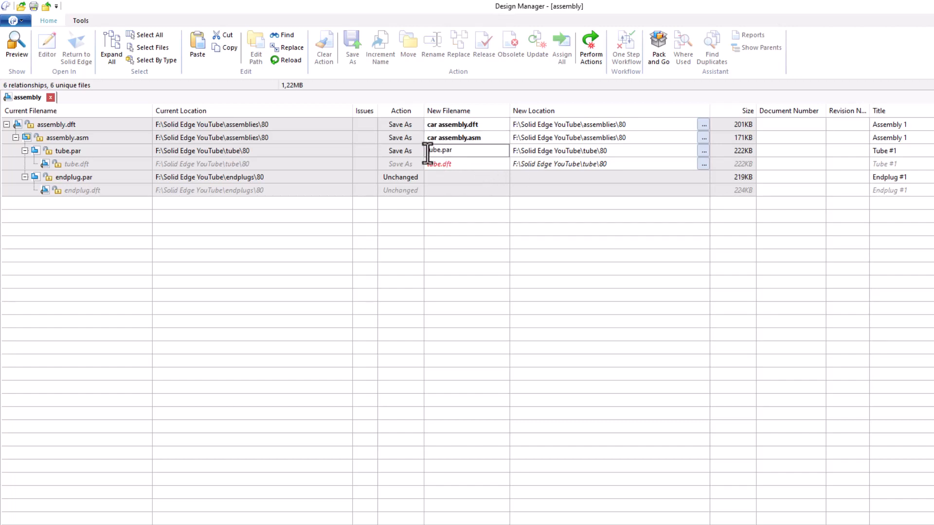
{"action": "type", "text": "car"}
{"action": "left_click", "coordinate": [429, 165]}
{"action": "type", "text": "car"}
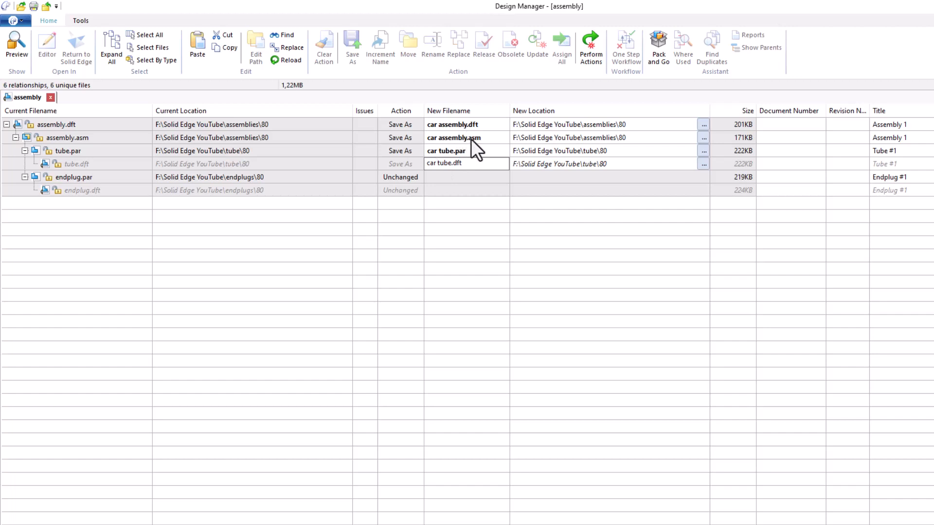
{"action": "left_click", "coordinate": [470, 138]}
{"action": "left_click", "coordinate": [461, 154]}
{"action": "left_click", "coordinate": [68, 176]}
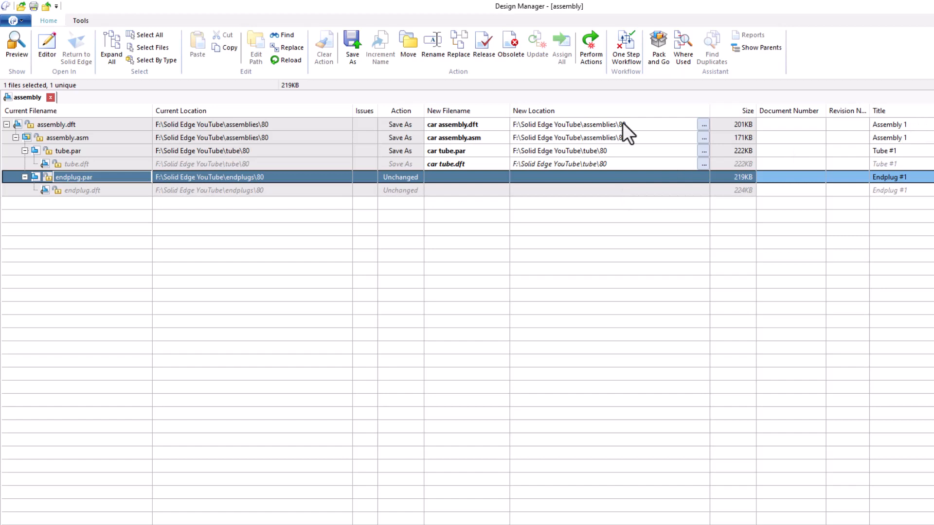
Enter Car Assembly as the title of the assembly draft and copy it to the assembly's title.
{"action": "left_click", "coordinate": [913, 124]}
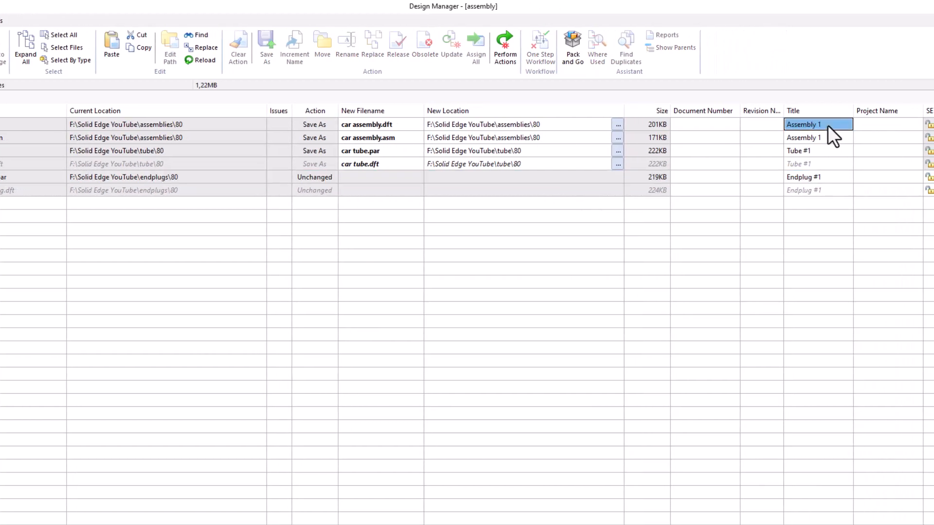
{"action": "type", "text": "Car Ass"}
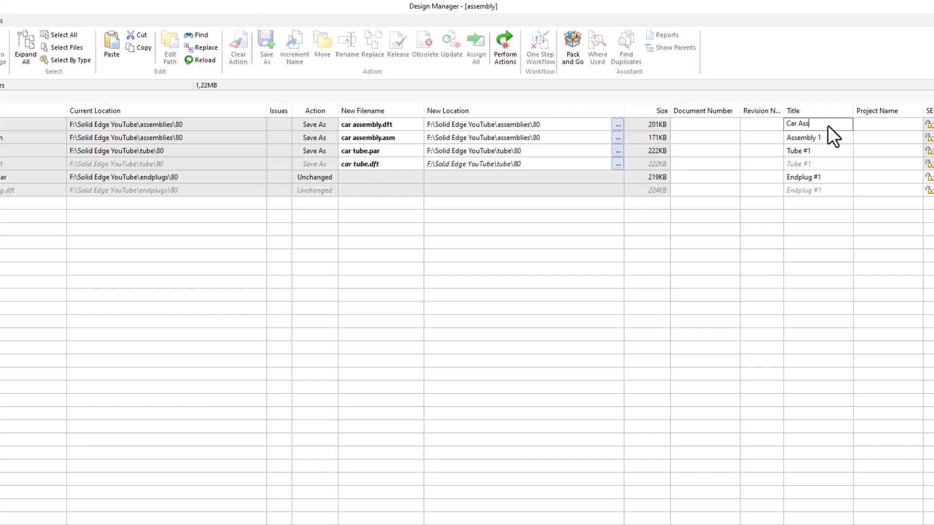
{"action": "type", "text": "embly"}
{"action": "key", "text": "Return"}
{"action": "key", "text": "Up"}
{"action": "key", "text": "ctrl+c"}
{"action": "key", "text": "Down"}
{"action": "key", "text": "ctrl+v"}
{"action": "key", "text": "Down"}
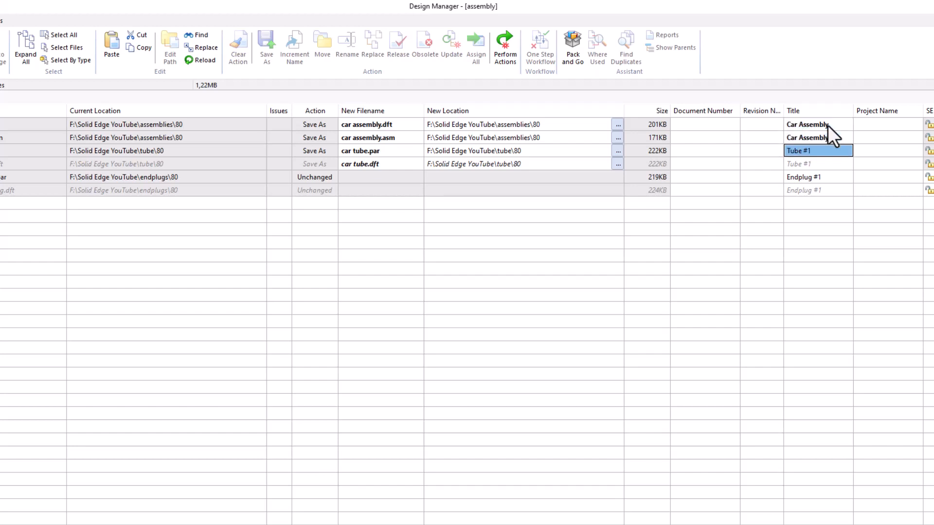
Enter Car tube as the title of the tube part and copy it to the tube draft's title.
{"action": "type", "text": "Car t"}
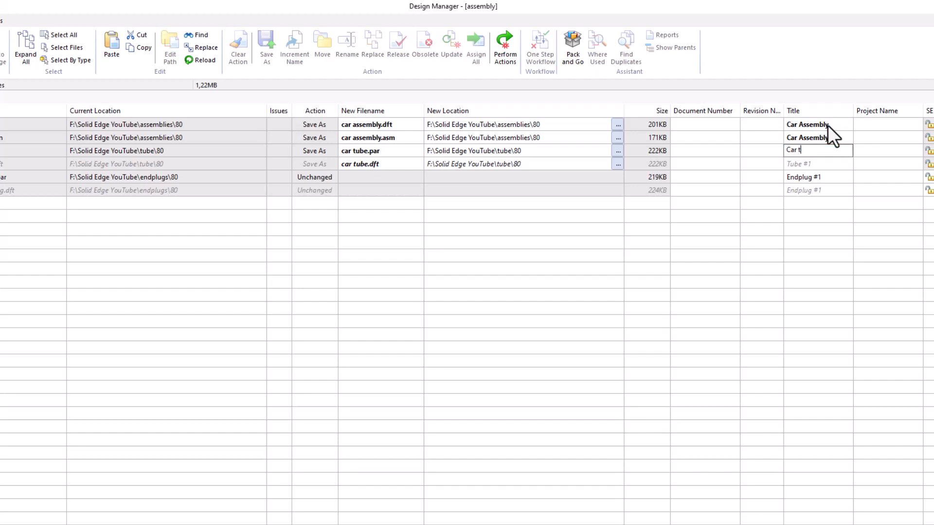
{"action": "type", "text": "ube"}
{"action": "key", "text": "Return"}
{"action": "key", "text": "Up"}
{"action": "key", "text": "ctrl+c"}
{"action": "key", "text": "Down"}
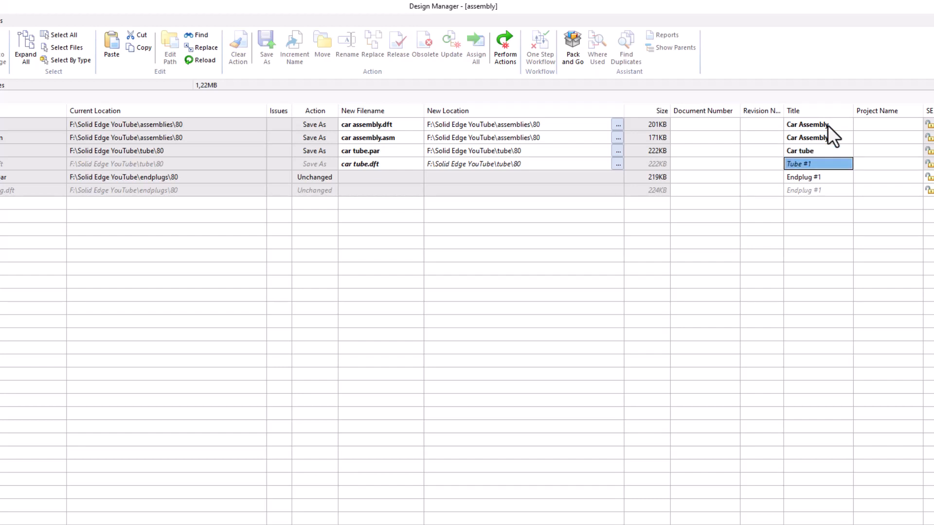
{"action": "key", "text": "ctrl+v"}
Set the new location of car assembly.dft and car assembly.asm to F:\Solid Edge YouTube\assemblies\90.
{"action": "left_click", "coordinate": [530, 125]}
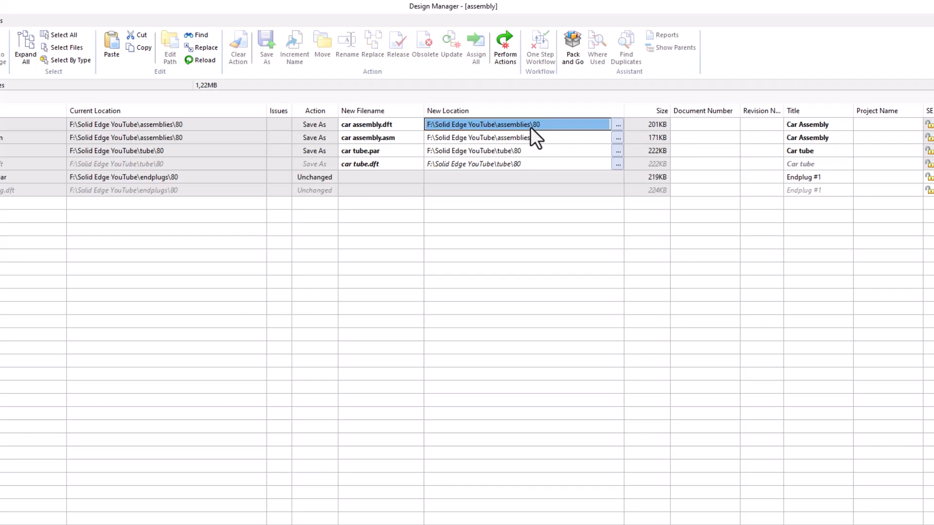
{"action": "left_click", "coordinate": [617, 125]}
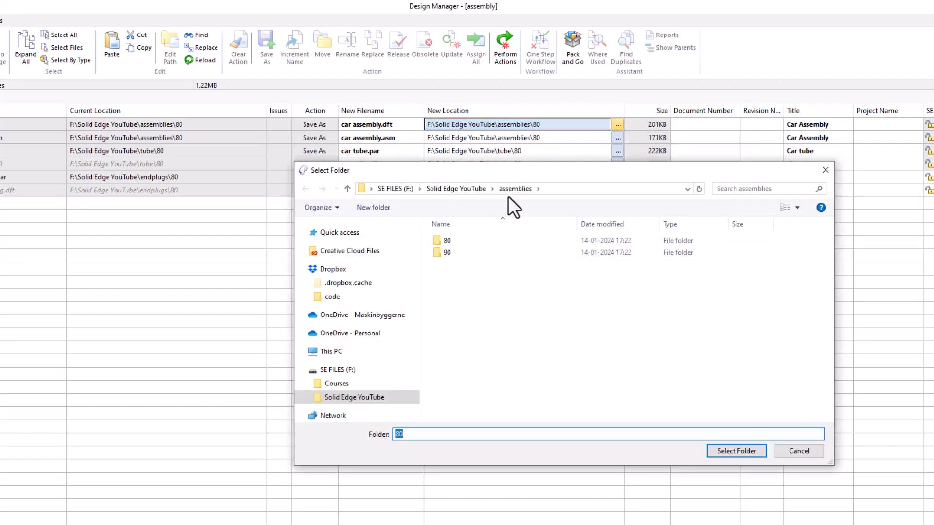
{"action": "double_click", "coordinate": [450, 254]}
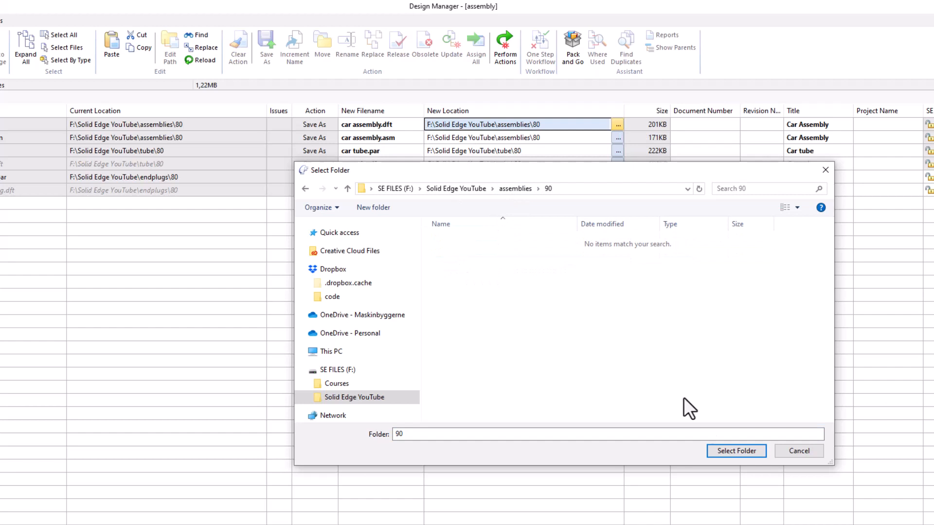
{"action": "left_click", "coordinate": [740, 452]}
{"action": "left_click", "coordinate": [545, 138]}
{"action": "left_click", "coordinate": [545, 137]}
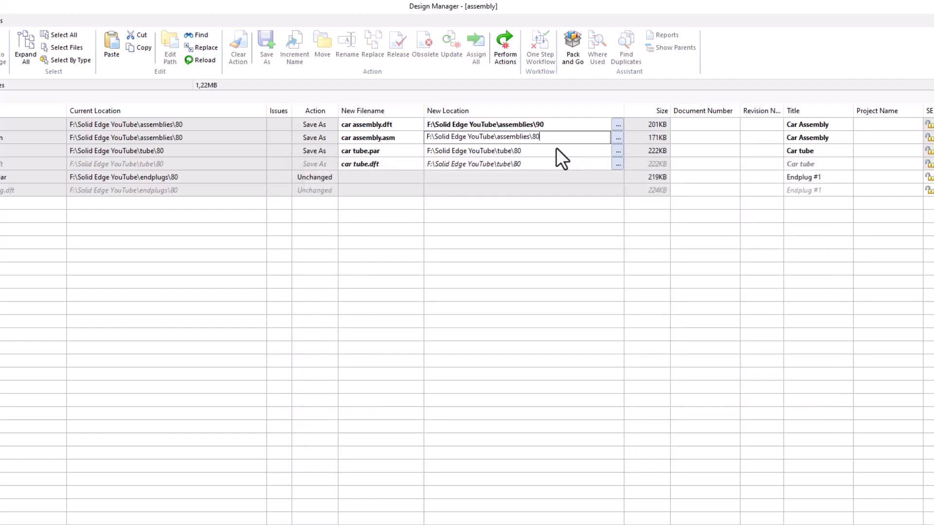
{"action": "type", "text": "90"}
{"action": "left_click", "coordinate": [556, 147]}
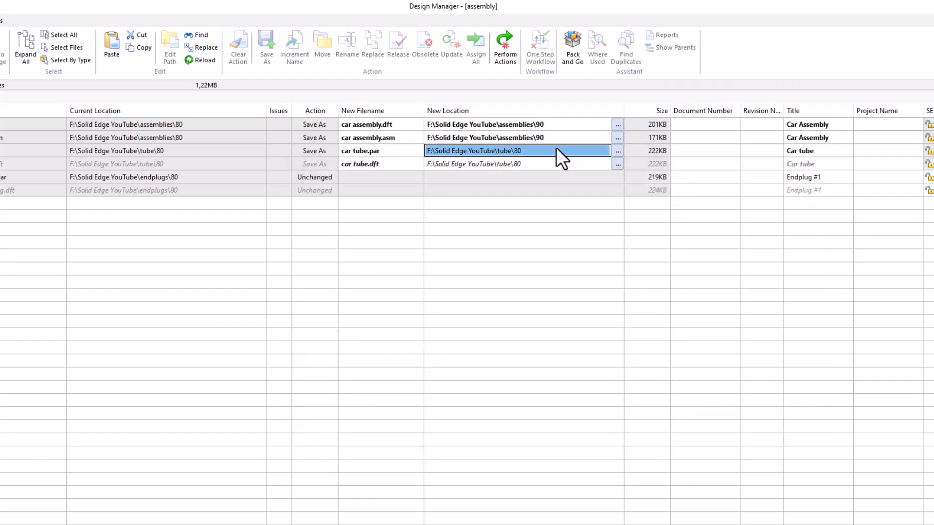
Set the new location of car tube.par and car tube.dft to F:\Solid Edge YouTube\tube\90.
{"action": "left_click", "coordinate": [527, 151]}
{"action": "key", "text": "BackSpace"}
{"action": "key", "text": "BackSpace"}
{"action": "type", "text": "90"}
{"action": "key", "text": "Return"}
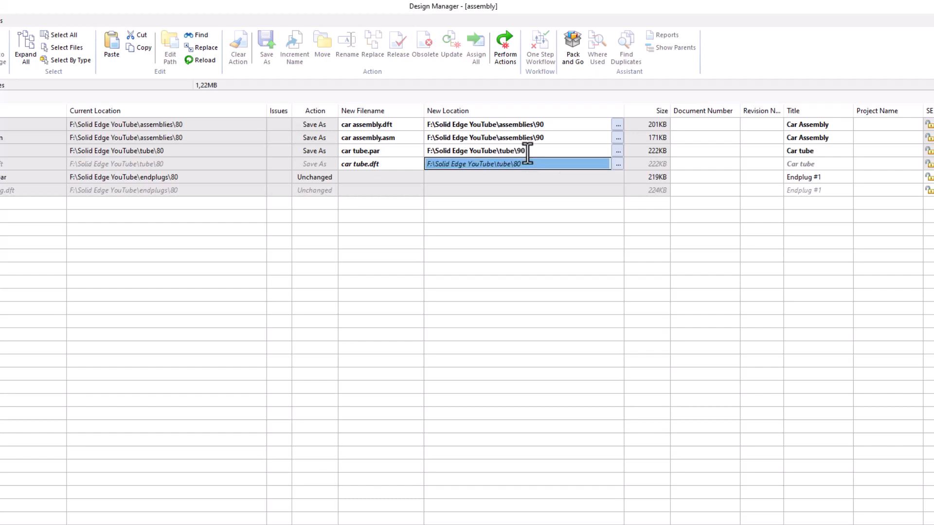
{"action": "left_click", "coordinate": [535, 165]}
{"action": "key", "text": "BackSpace"}
{"action": "key", "text": "BackSpace"}
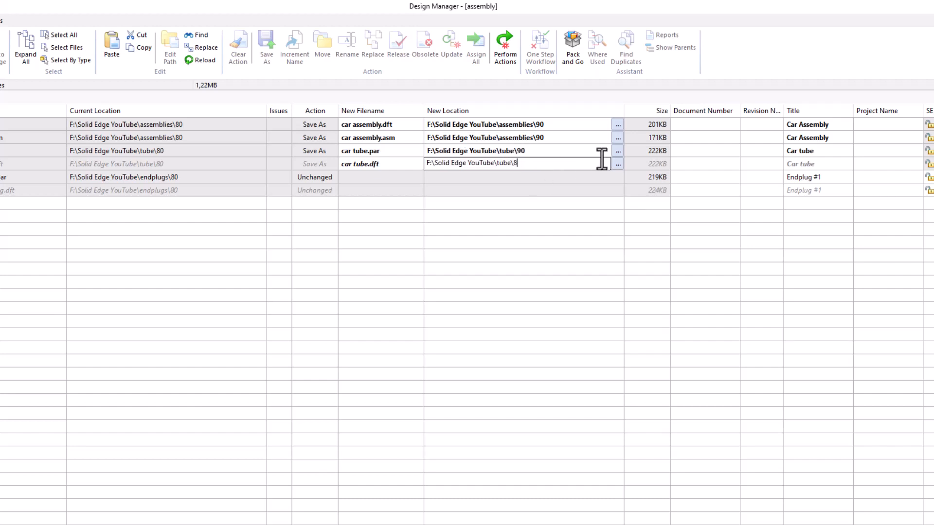
{"action": "type", "text": "90"}
{"action": "key", "text": "Return"}
Check the new locations, perform the assigned Save As actions and expand car assembly.asm in the structure.
{"action": "left_click", "coordinate": [486, 112]}
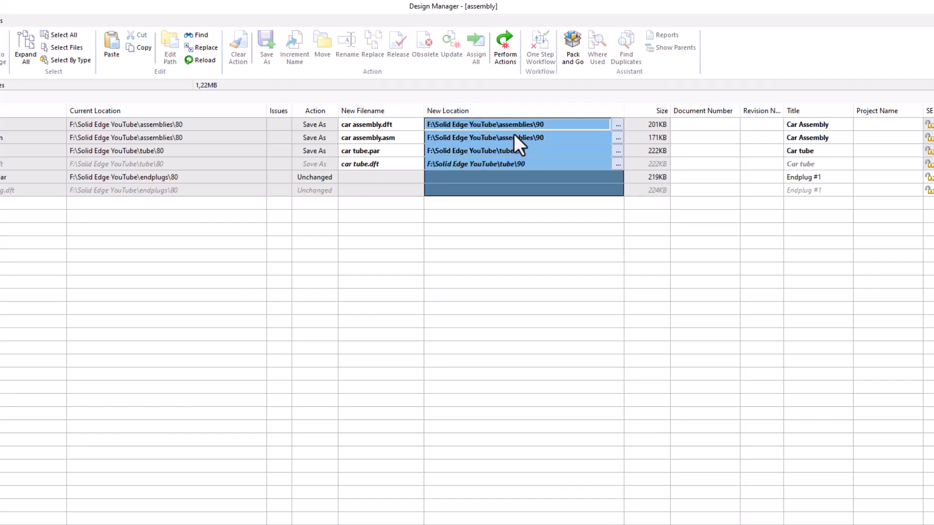
{"action": "left_click", "coordinate": [514, 127]}
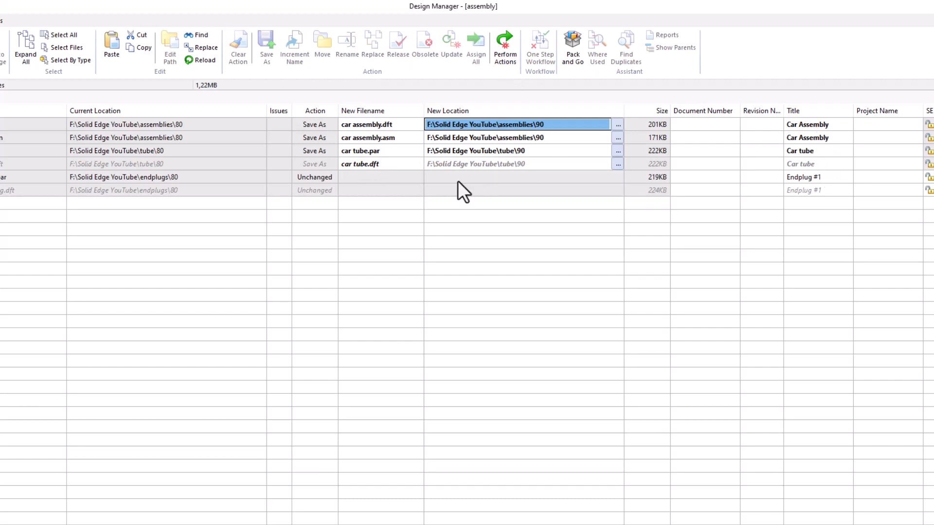
{"action": "left_click", "coordinate": [506, 49]}
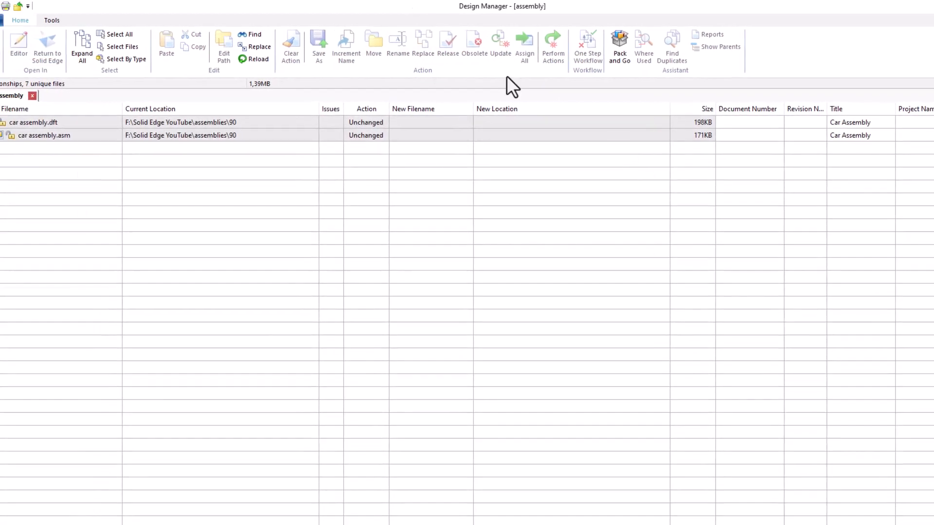
{"action": "left_click", "coordinate": [15, 134]}
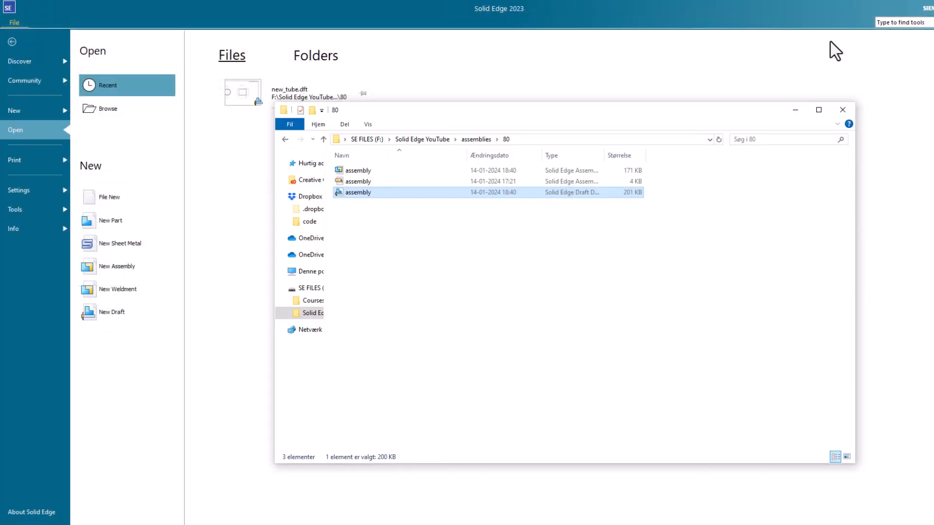
Open car assembly.asm from the F:\Solid Edge YouTube\assemblies\90 folder.
{"action": "left_click", "coordinate": [476, 139]}
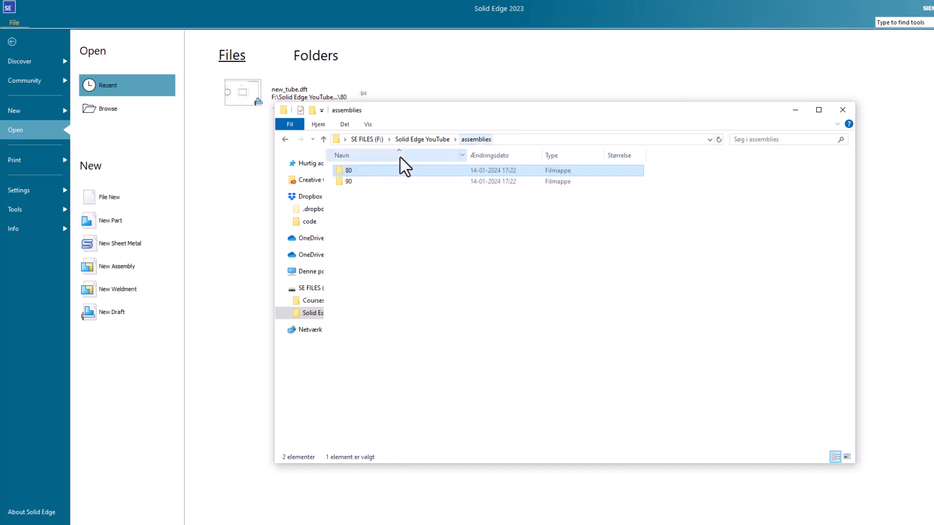
{"action": "double_click", "coordinate": [353, 182]}
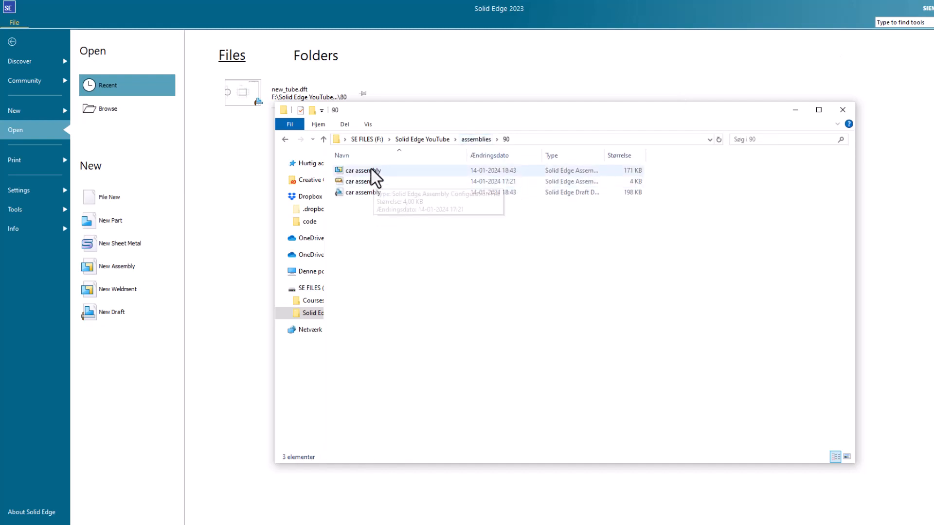
{"action": "double_click", "coordinate": [358, 171]}
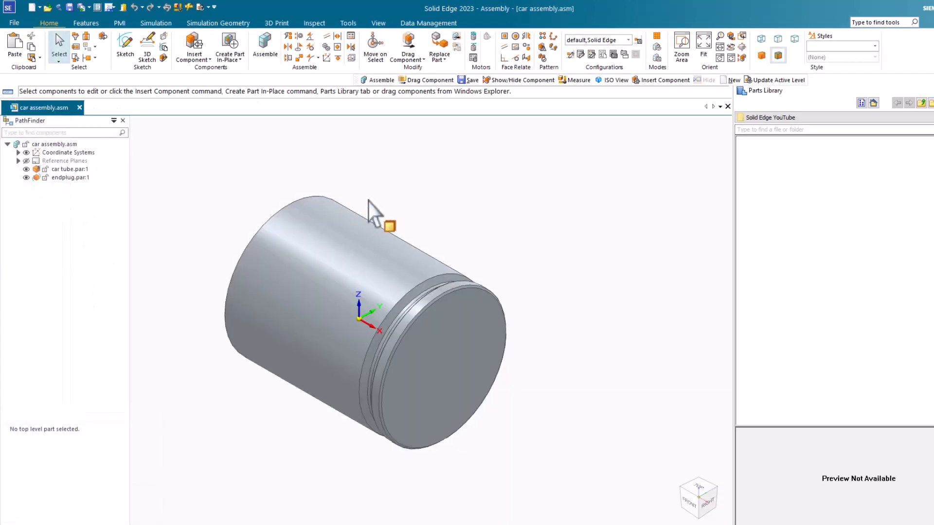
Examine which tube and endplug files the assembly uses, and close car assembly.asm.
{"action": "middle_click_drag", "start_coordinate": [467, 215], "coordinate": [459, 291]}
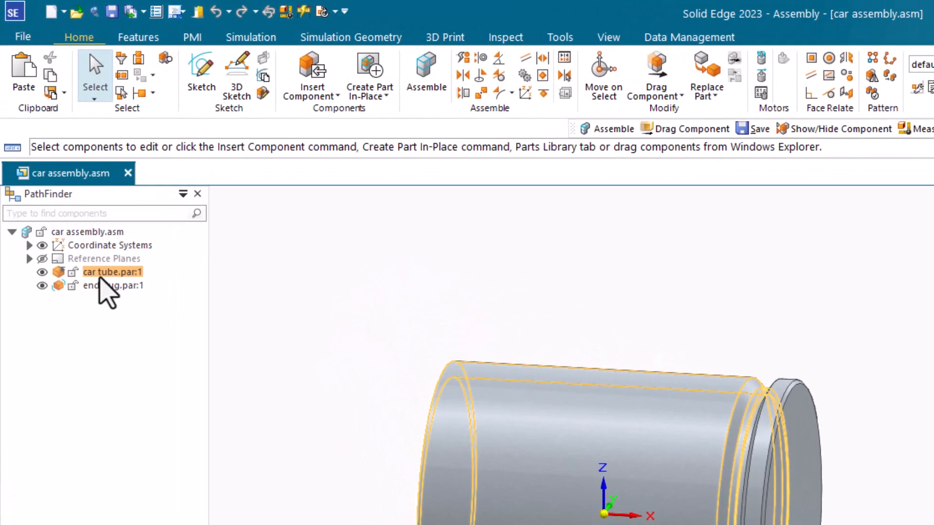
{"action": "mouse_move", "coordinate": [72, 173]}
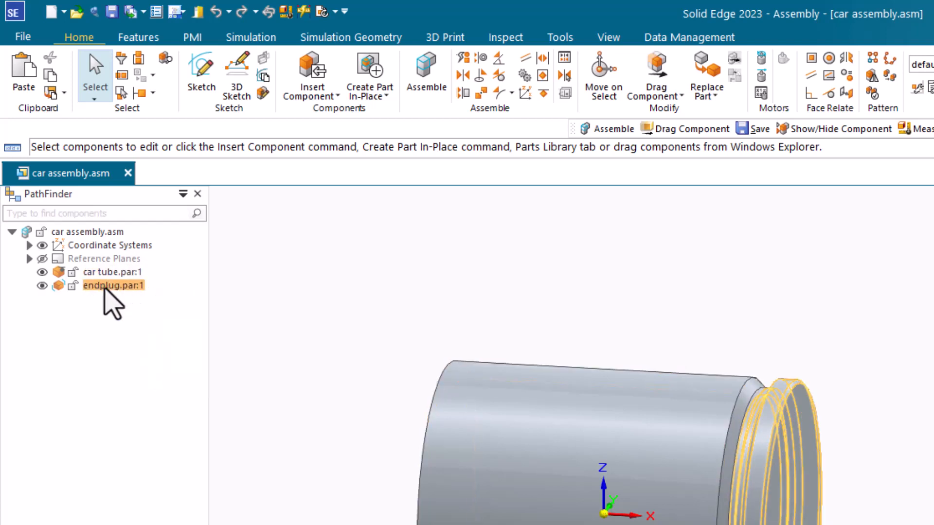
{"action": "mouse_move", "coordinate": [104, 288]}
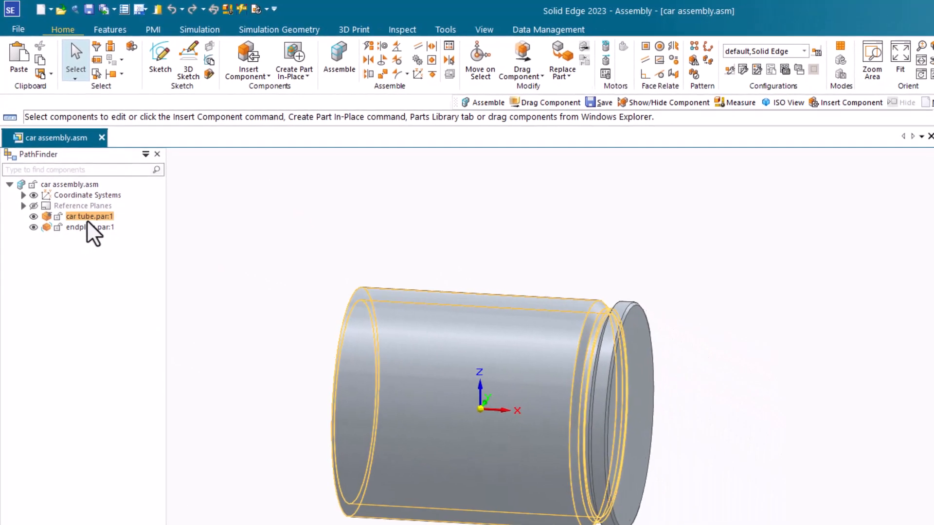
{"action": "mouse_move", "coordinate": [79, 271]}
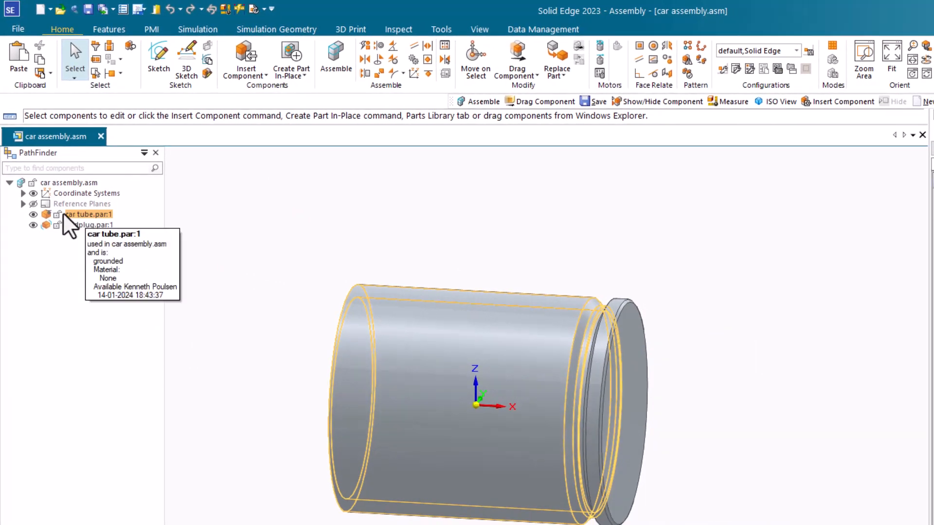
{"action": "mouse_move", "coordinate": [88, 227]}
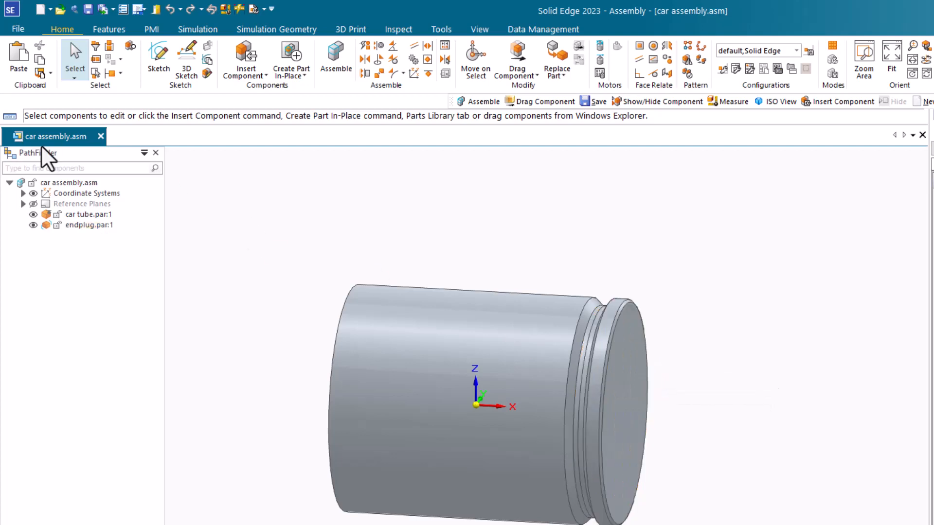
{"action": "left_click", "coordinate": [101, 136]}
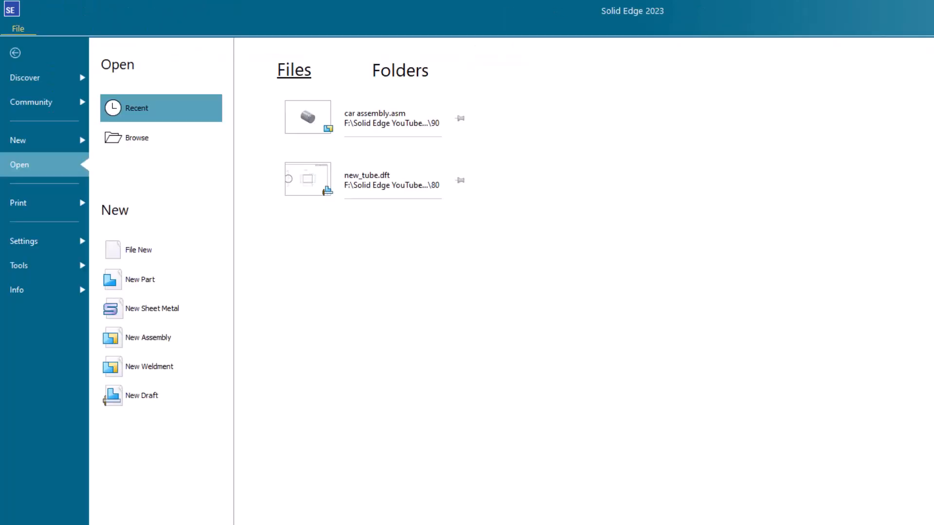
Open car assembly.dft from the assemblies\90 folder in Design Manager and expand car assembly.asm in the structure.
{"action": "right_click", "coordinate": [401, 124]}
{"action": "left_click", "coordinate": [528, 208]}
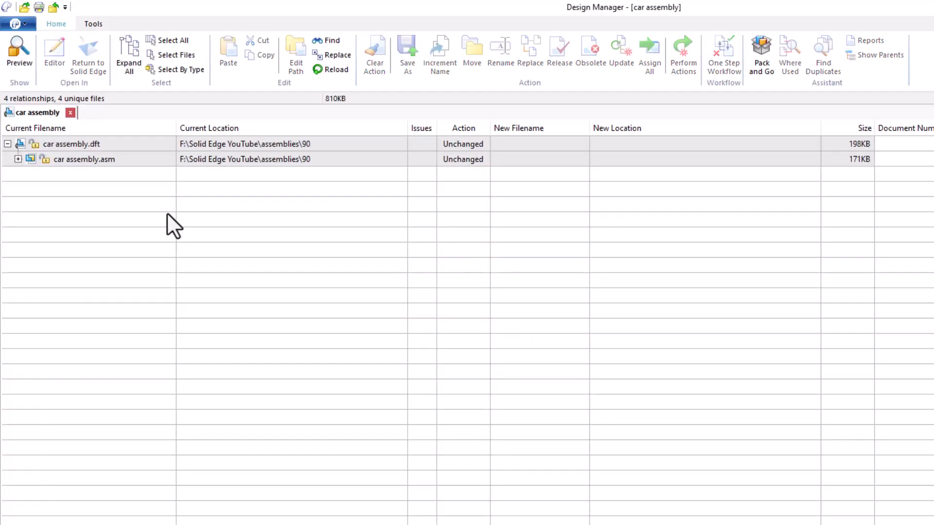
{"action": "left_click", "coordinate": [19, 159]}
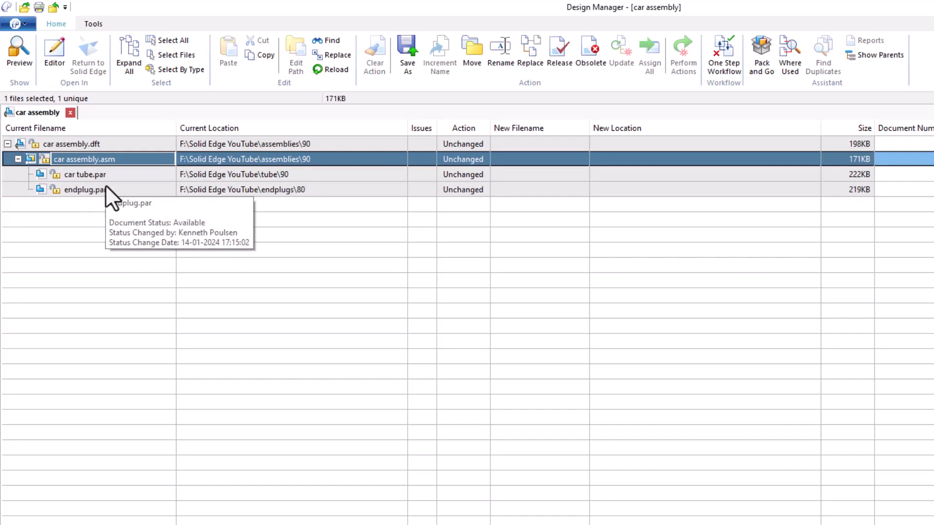
Run a Where Used search for endplug.par in the listed folders, including subfolders, to bring its parent documents into the structure.
{"action": "left_click", "coordinate": [115, 190]}
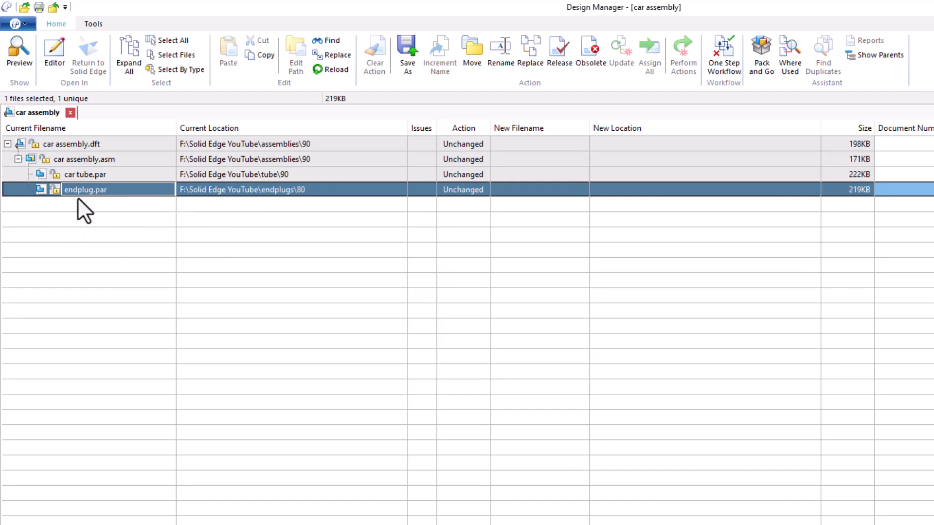
{"action": "left_click", "coordinate": [787, 52]}
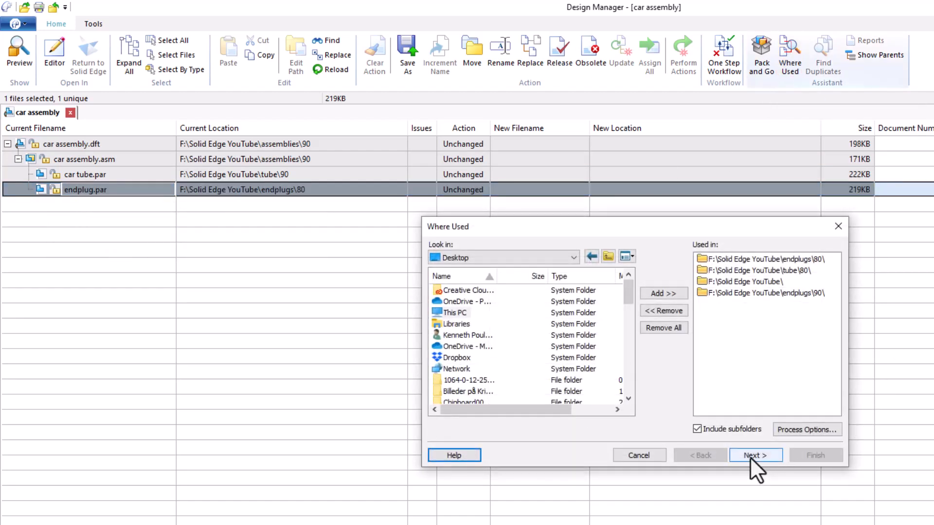
{"action": "left_click", "coordinate": [752, 456]}
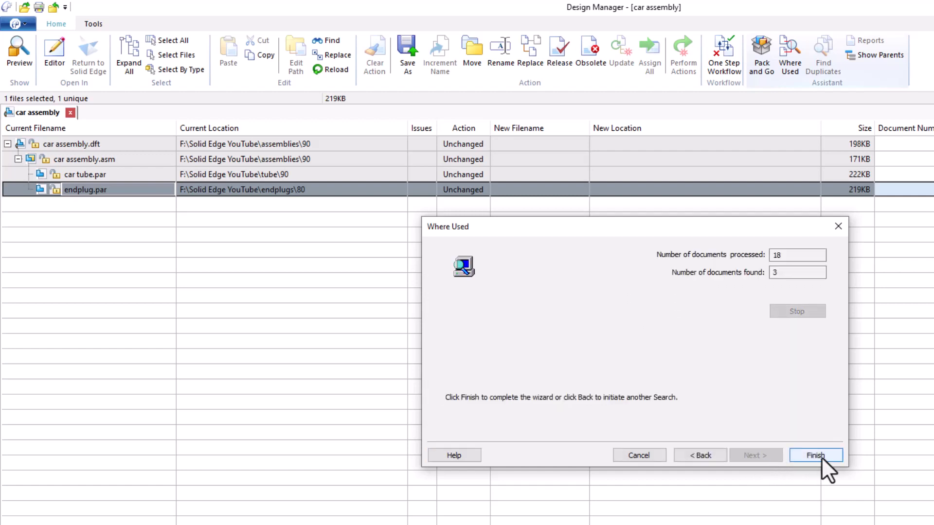
{"action": "left_click", "coordinate": [825, 457]}
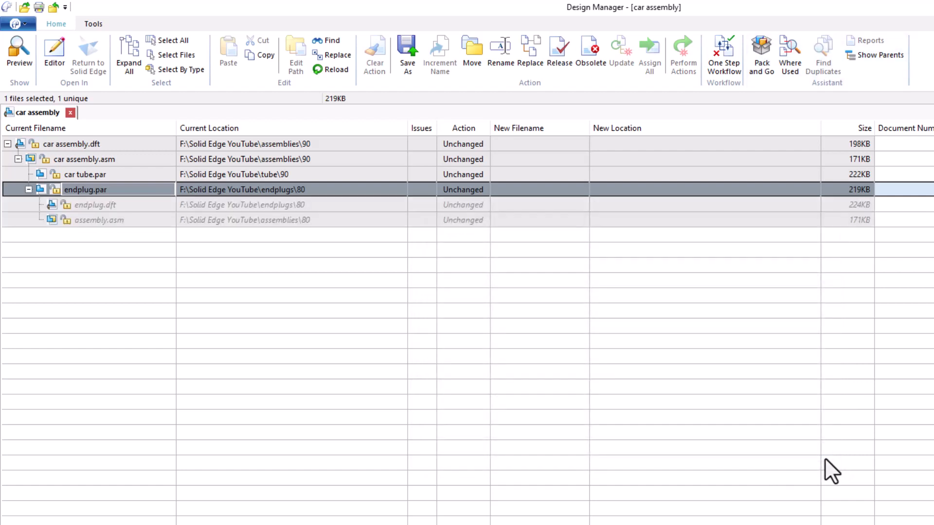
{"action": "left_click", "coordinate": [100, 207]}
{"action": "mouse_move", "coordinate": [95, 225]}
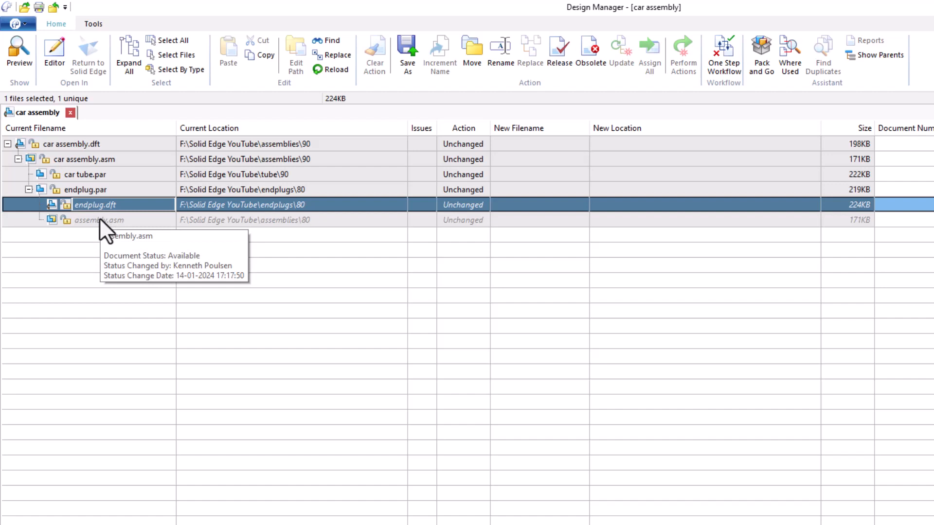
Assign the Save As action to both endplug.par and endplug.dft.
{"action": "left_click", "coordinate": [80, 189]}
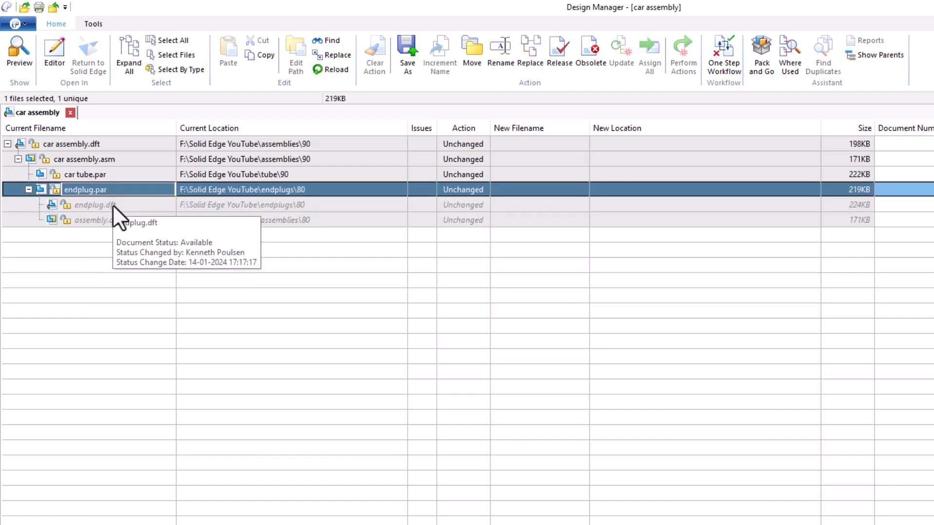
{"action": "mouse_move", "coordinate": [70, 144]}
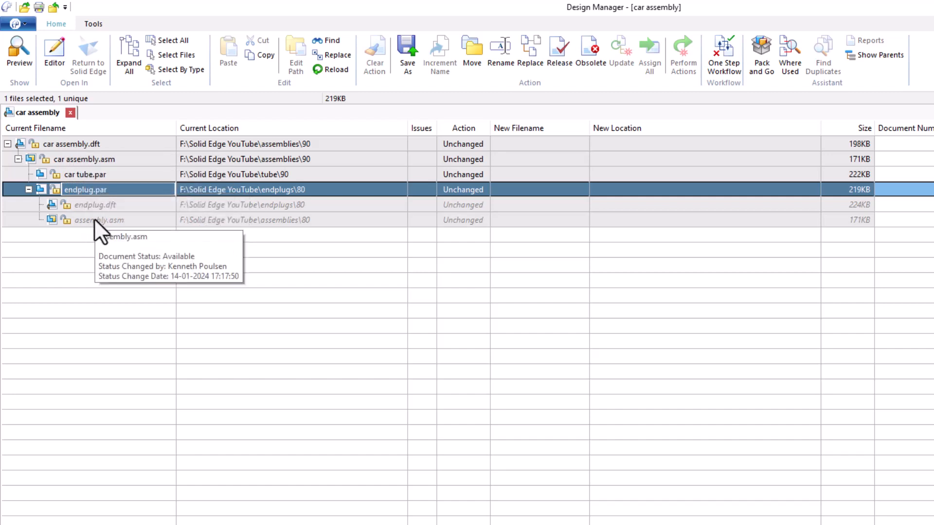
{"action": "mouse_move", "coordinate": [91, 204]}
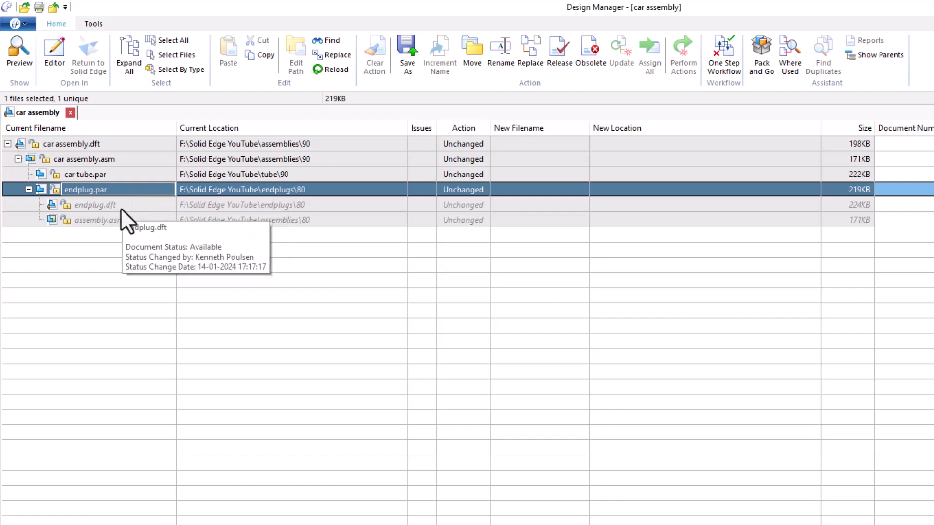
{"action": "left_click", "coordinate": [116, 203], "text": "ctrl"}
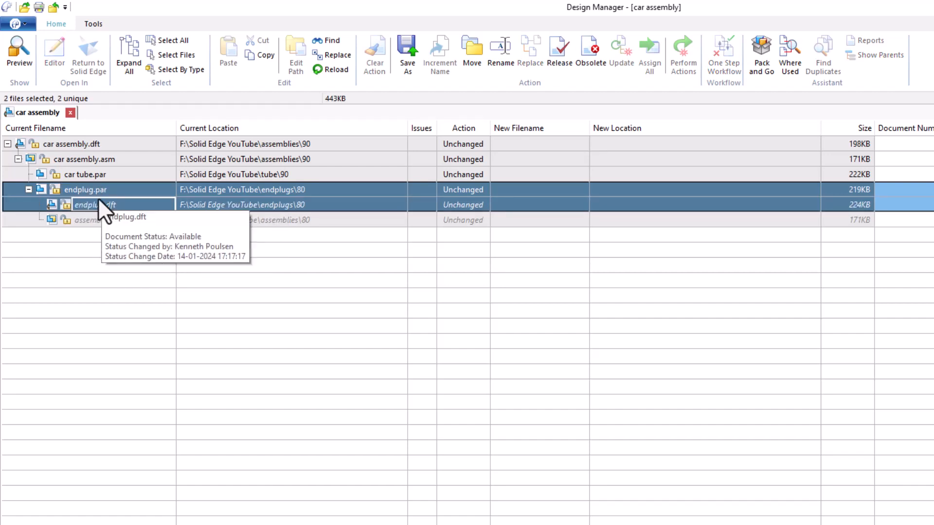
{"action": "left_click", "coordinate": [409, 46]}
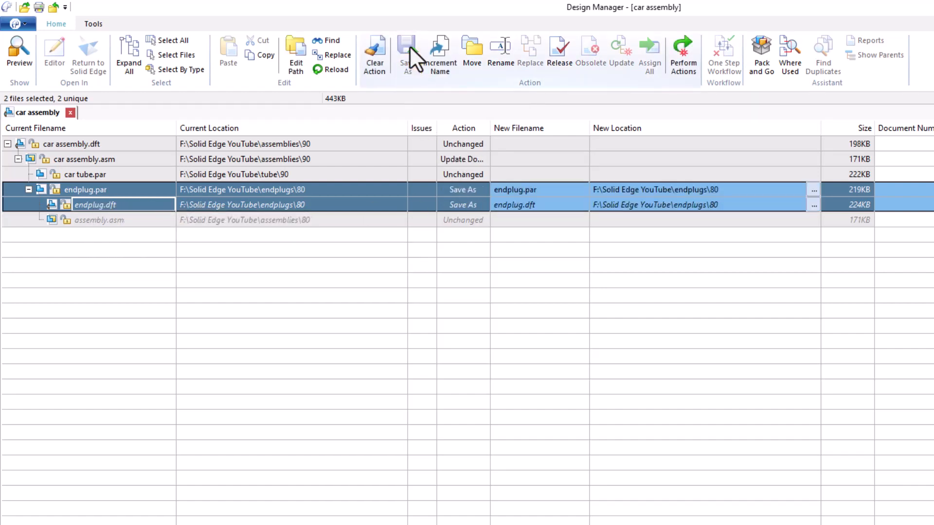
Set the new filenames of the endplug part and draft to car endplug.par and car endplug.dft.
{"action": "left_click", "coordinate": [504, 189]}
{"action": "left_click", "coordinate": [494, 189]}
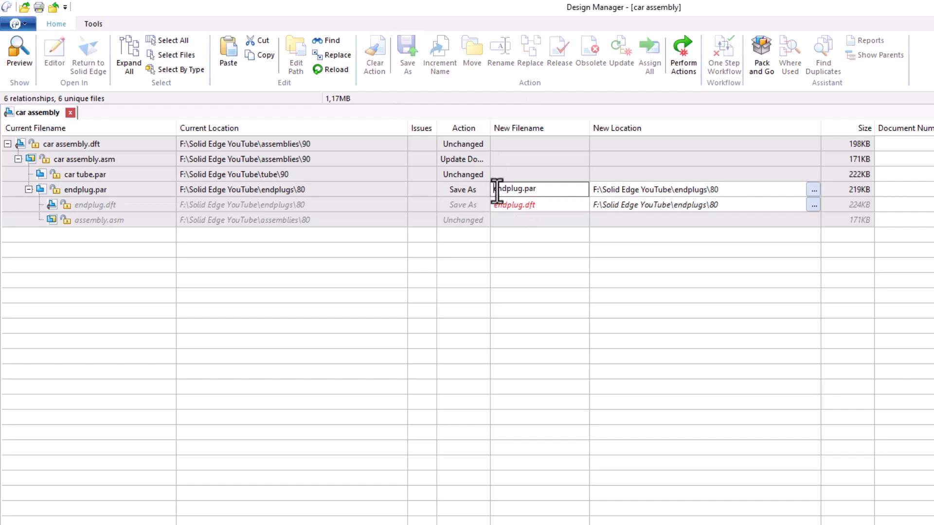
{"action": "type", "text": "car"}
{"action": "left_click", "coordinate": [496, 205]}
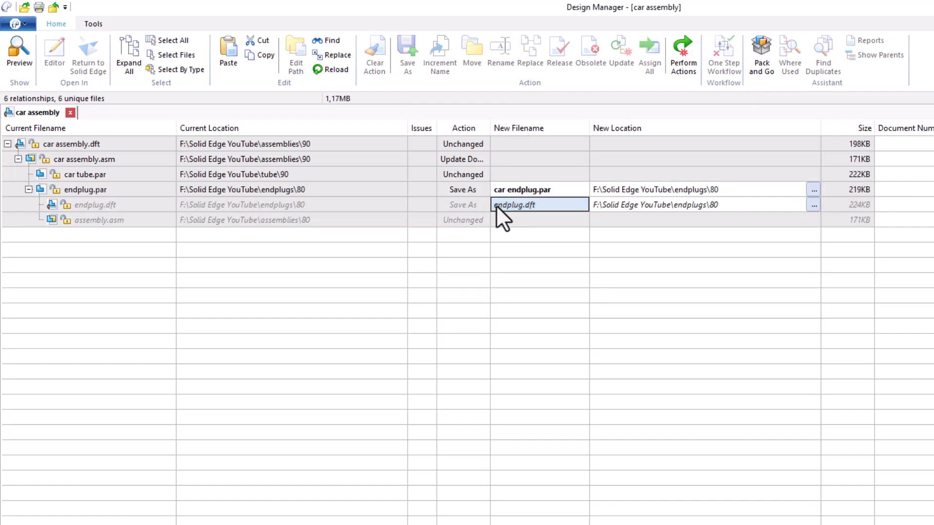
{"action": "left_click", "coordinate": [496, 205]}
{"action": "type", "text": "car"}
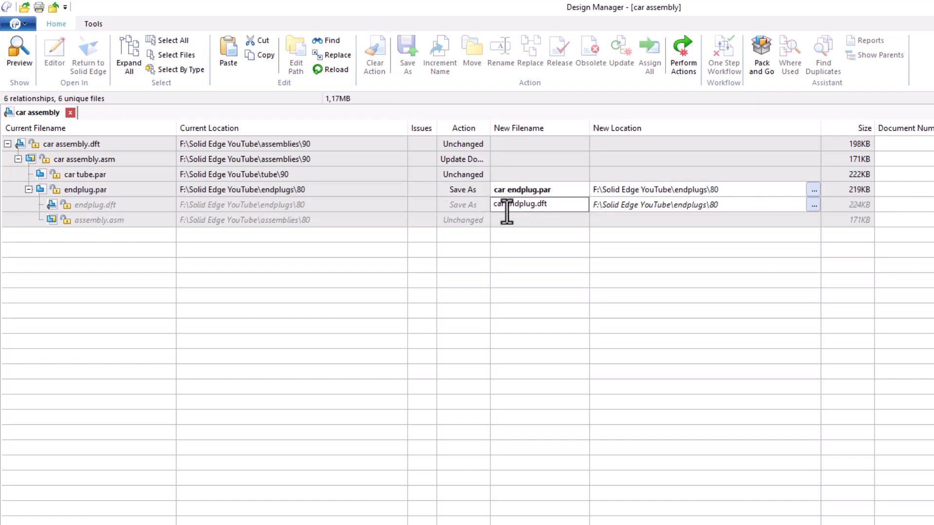
Set the new location of car endplug.par and car endplug.dft to F:\Solid Edge YouTube\endplugs\90.
{"action": "left_click", "coordinate": [735, 189]}
{"action": "left_click", "coordinate": [735, 189]}
{"action": "key", "text": "BackSpace"}
{"action": "key", "text": "BackSpace"}
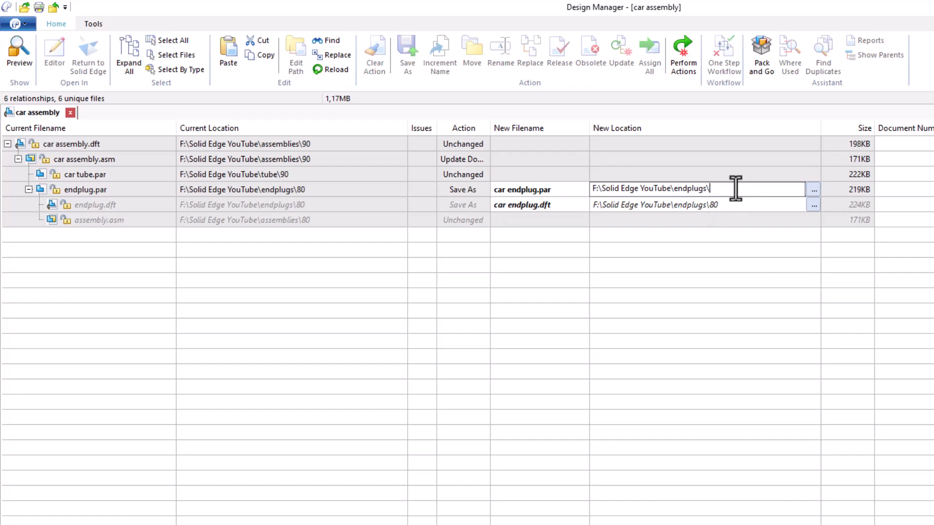
{"action": "type", "text": "90"}
{"action": "left_click", "coordinate": [748, 205]}
{"action": "left_click", "coordinate": [748, 205]}
{"action": "key", "text": "BackSpace"}
{"action": "key", "text": "BackSpace"}
{"action": "type", "text": "90"}
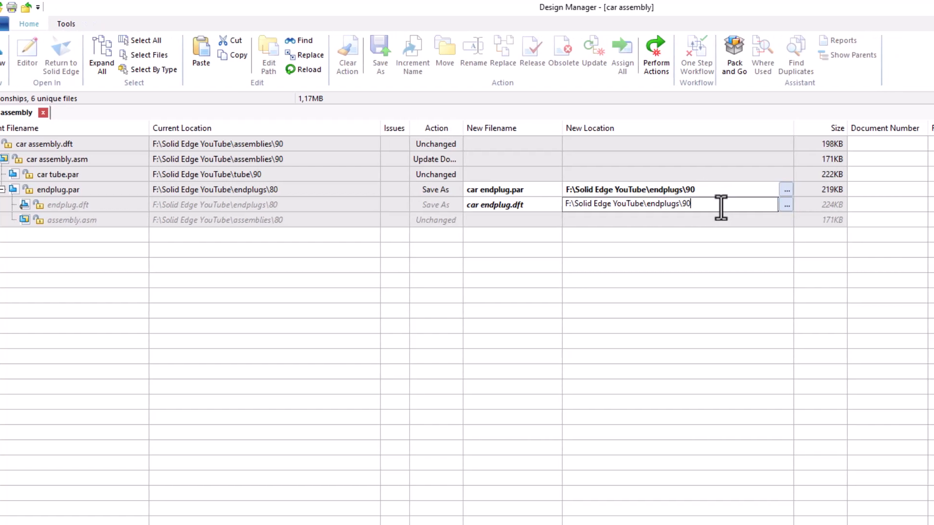
Enter Car endplug as the title of the endplug part and copy it to the endplug draft's title.
{"action": "left_click", "coordinate": [904, 194]}
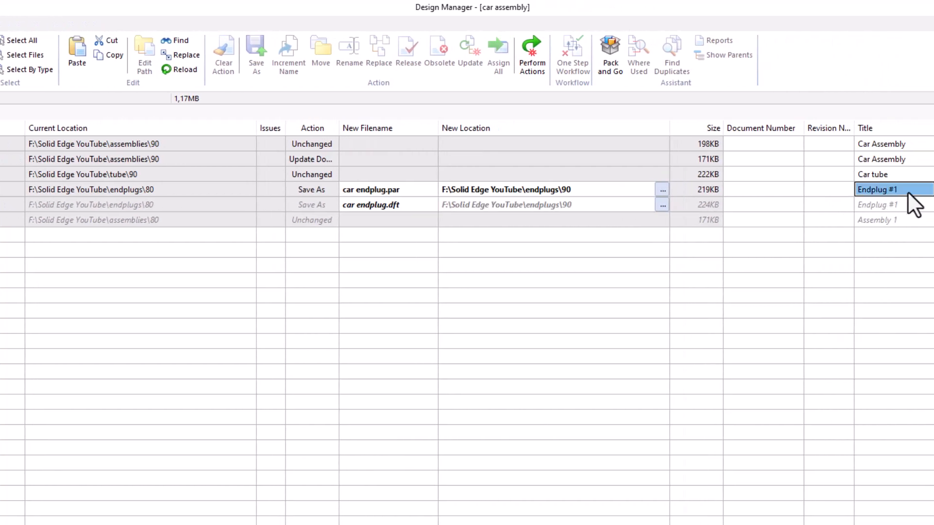
{"action": "type", "text": "Car en"}
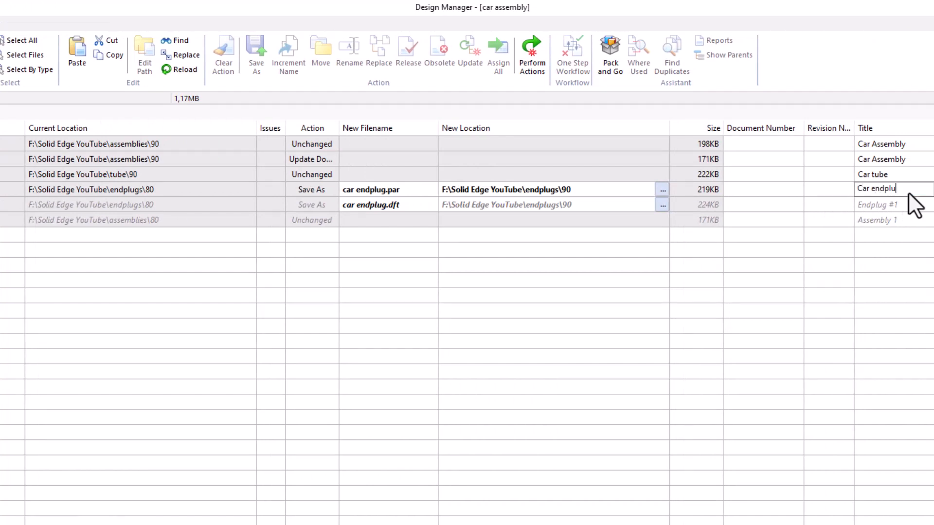
{"action": "key", "text": "Return"}
{"action": "key", "text": "Up"}
{"action": "key", "text": "ctrl+c"}
{"action": "key", "text": "Down"}
{"action": "key", "text": "ctrl+v"}
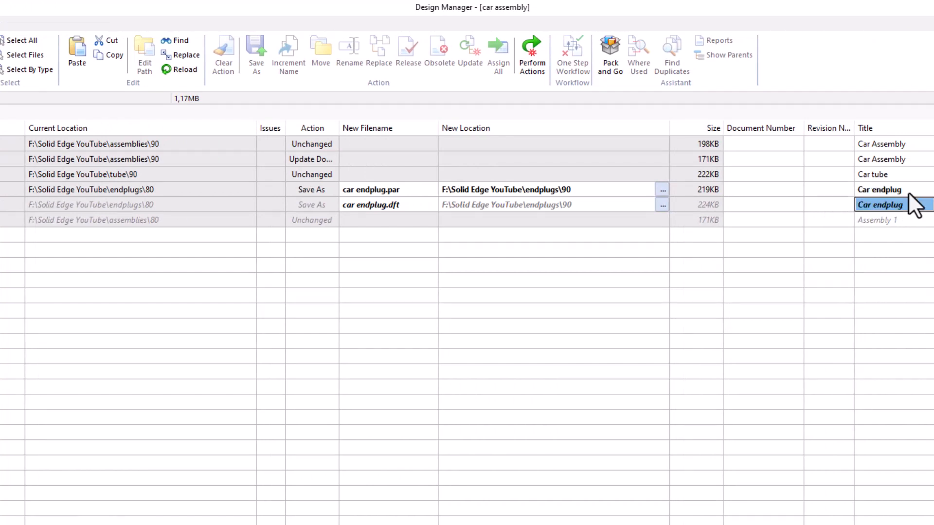
{"action": "left_click", "coordinate": [881, 191]}
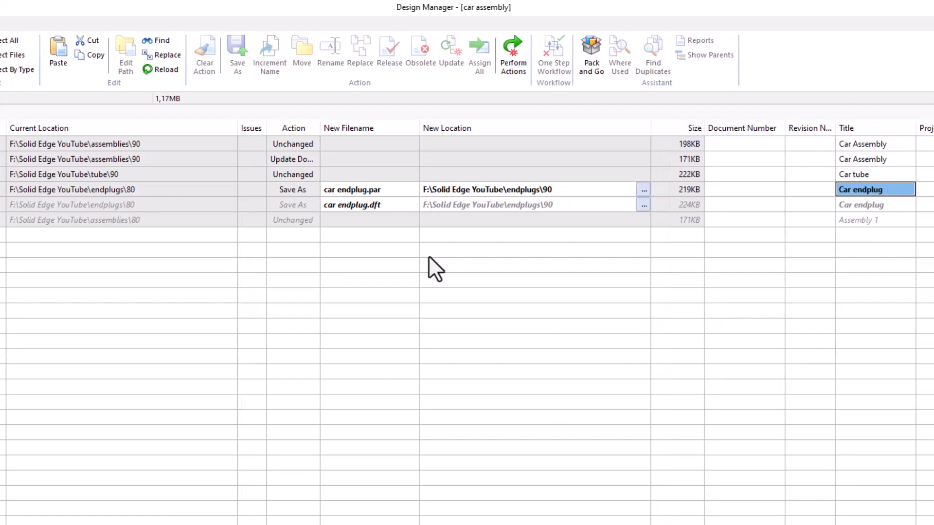
Perform the endplug Save As actions and expand car assembly.asm in the reloaded structure.
{"action": "left_click", "coordinate": [512, 57]}
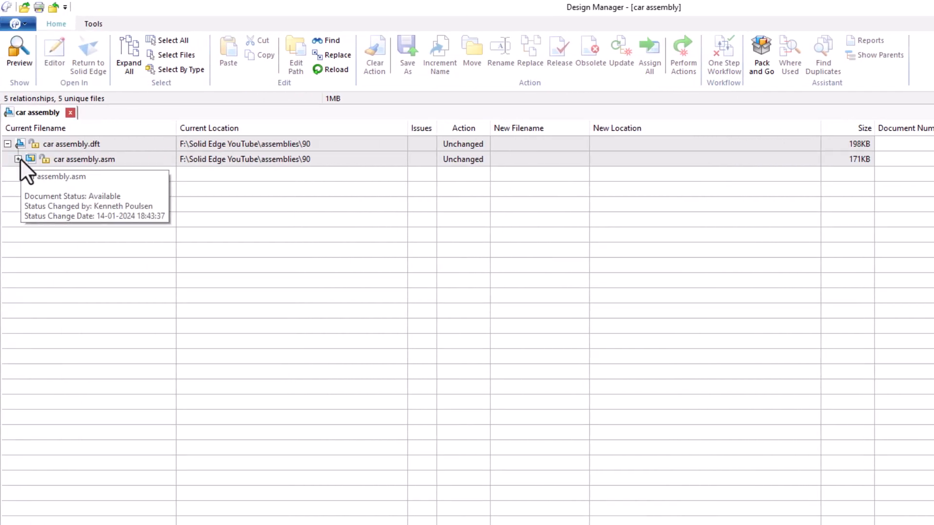
{"action": "left_click", "coordinate": [18, 159]}
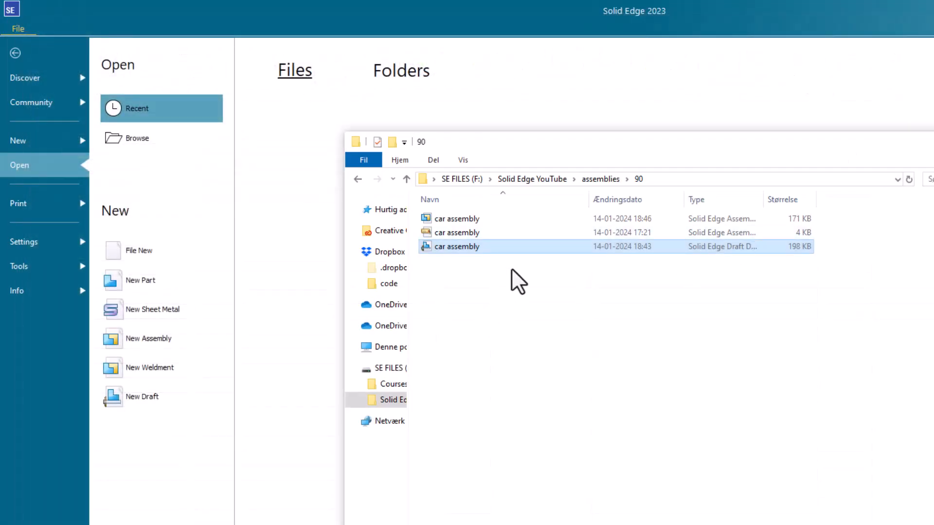
Switch to File Explorer and open the F:\Solid Edge YouTube\endplugs\90 folder to check the saved endplug copies.
{"action": "left_click", "coordinate": [532, 179]}
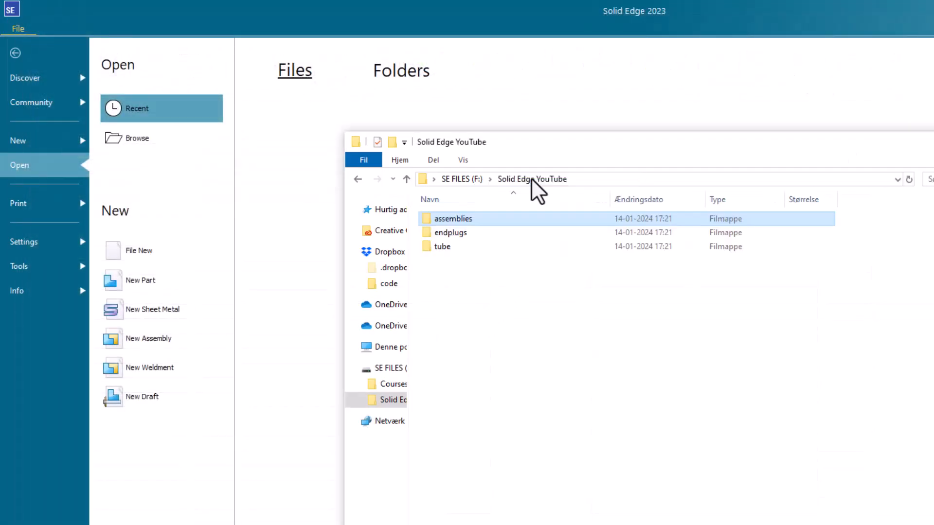
{"action": "double_click", "coordinate": [455, 235]}
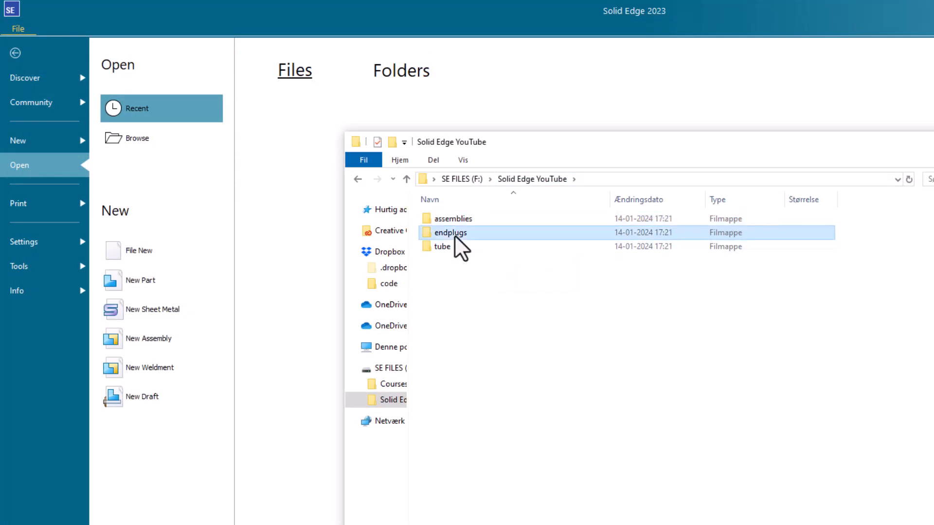
{"action": "double_click", "coordinate": [457, 248]}
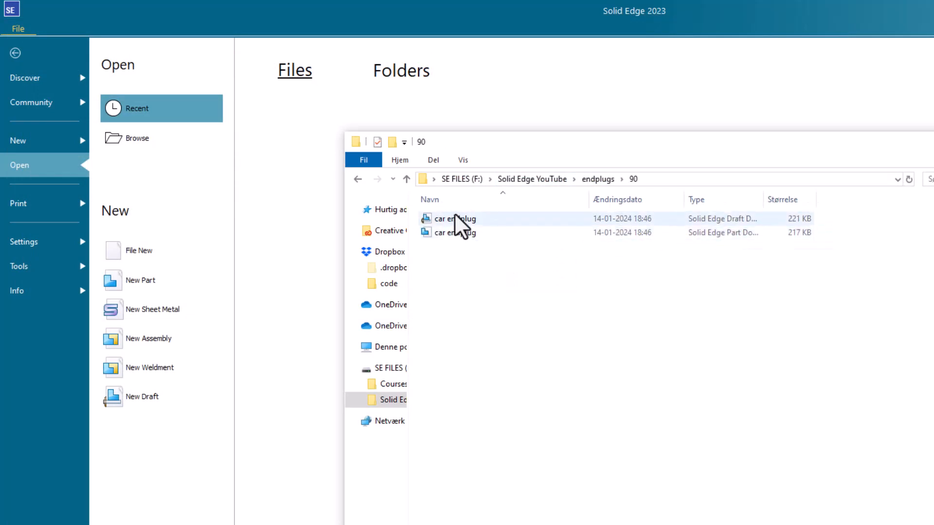
Check the files in the endplugs\80 folder and the assemblies\90 folder under F:\Solid Edge YouTube.
{"action": "left_click", "coordinate": [602, 179]}
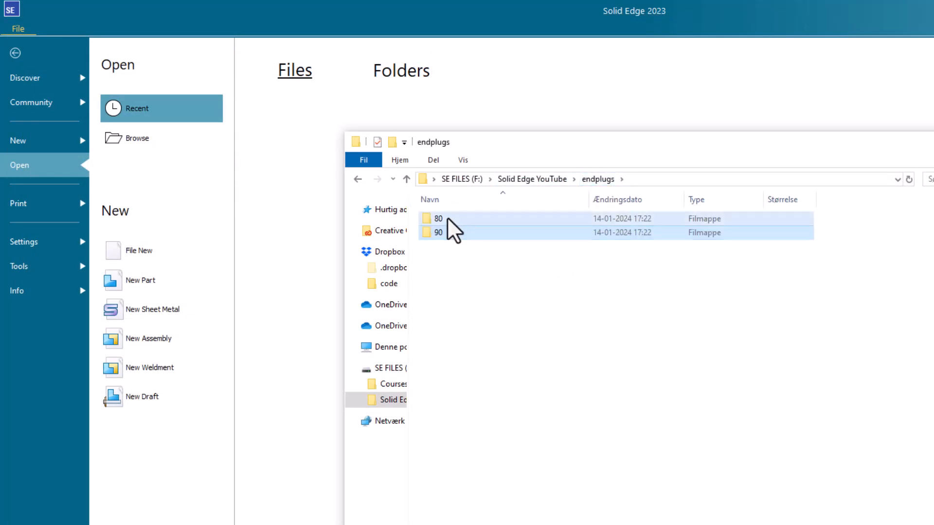
{"action": "double_click", "coordinate": [447, 216]}
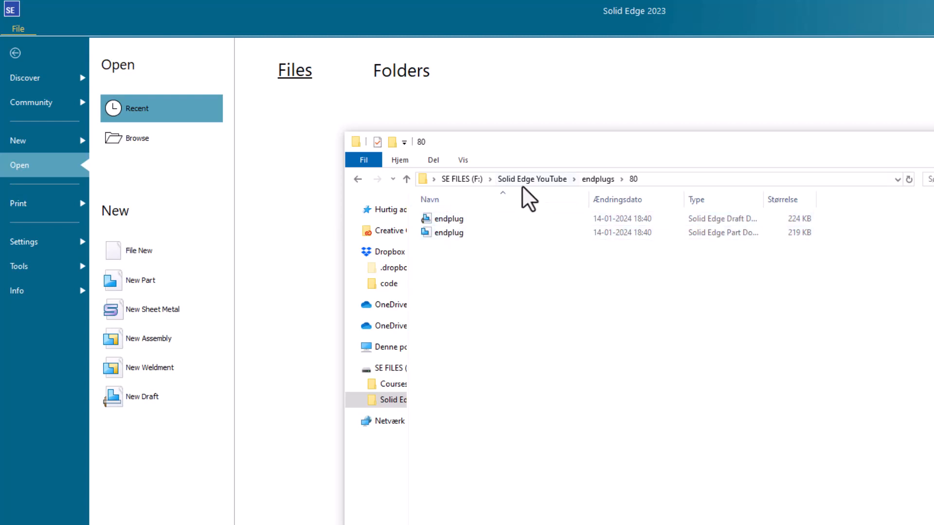
{"action": "left_click", "coordinate": [546, 179]}
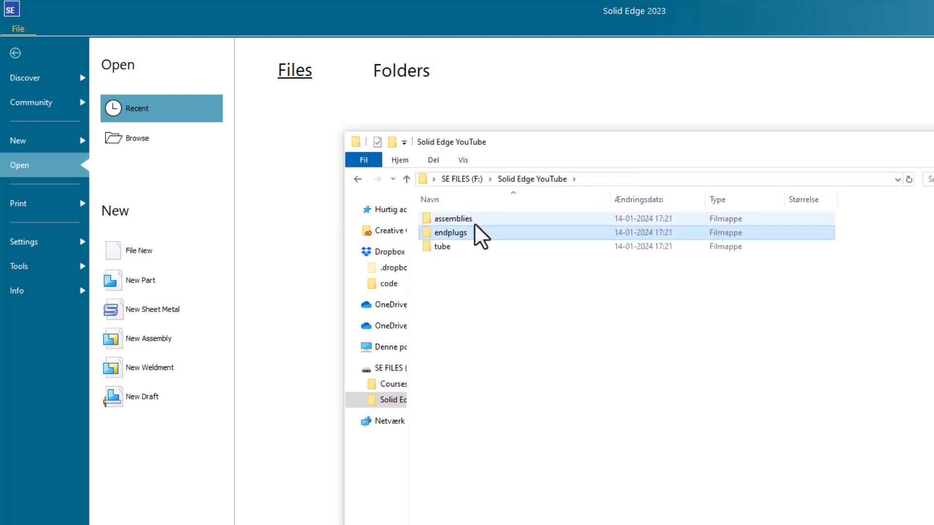
{"action": "double_click", "coordinate": [474, 219]}
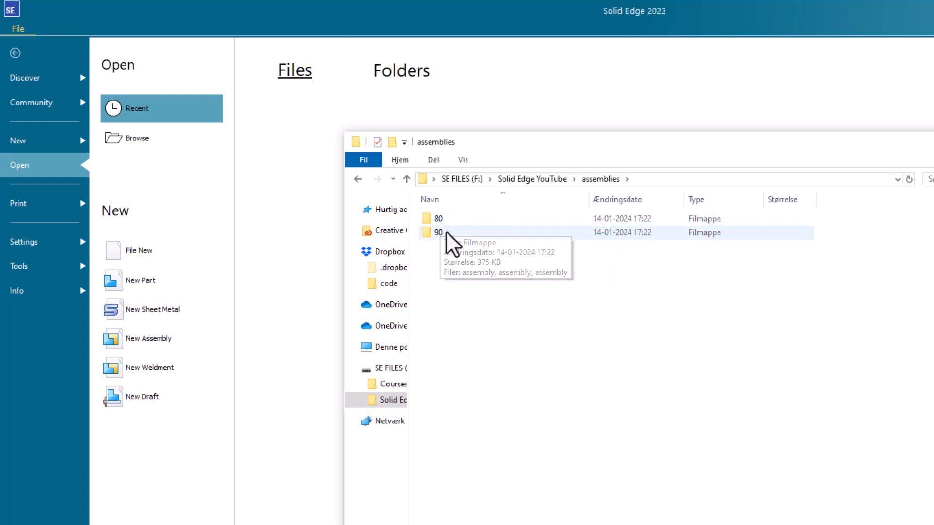
{"action": "double_click", "coordinate": [447, 233]}
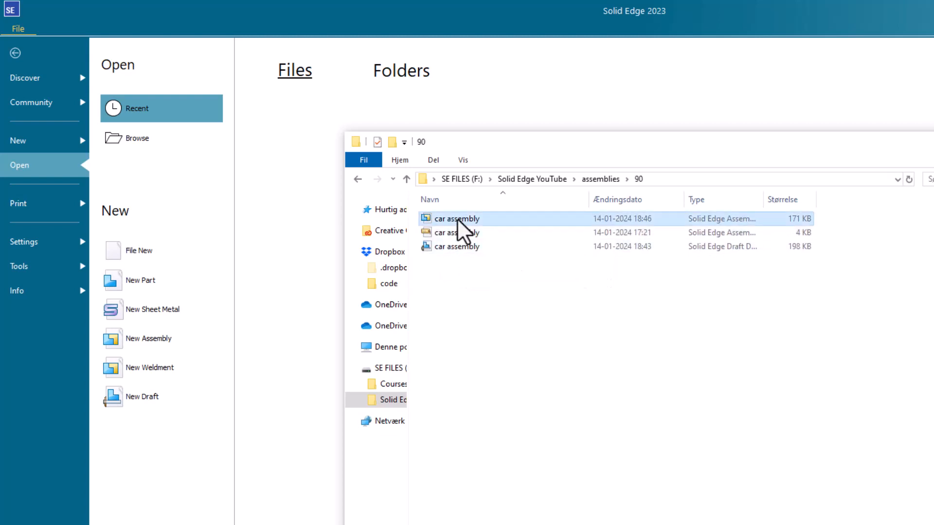
Open the car assembly file from assemblies\90 in Design Manager to check its linked part locations, and close it.
{"action": "right_click", "coordinate": [458, 218]}
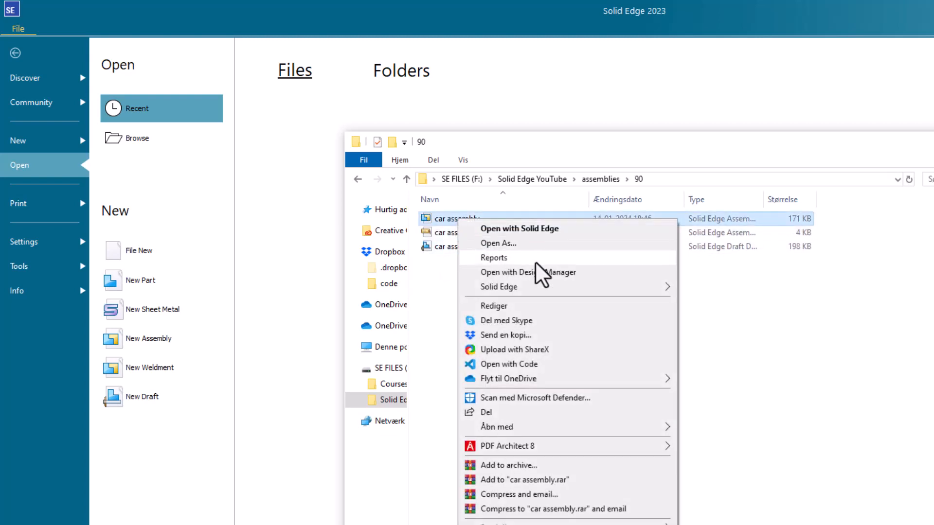
{"action": "left_click", "coordinate": [562, 273]}
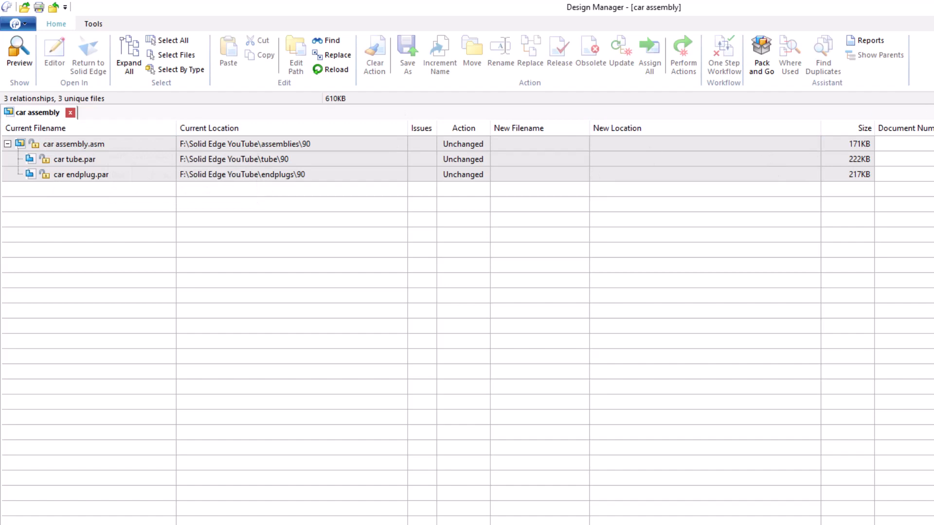
{"action": "key", "text": "ctrl+F4"}
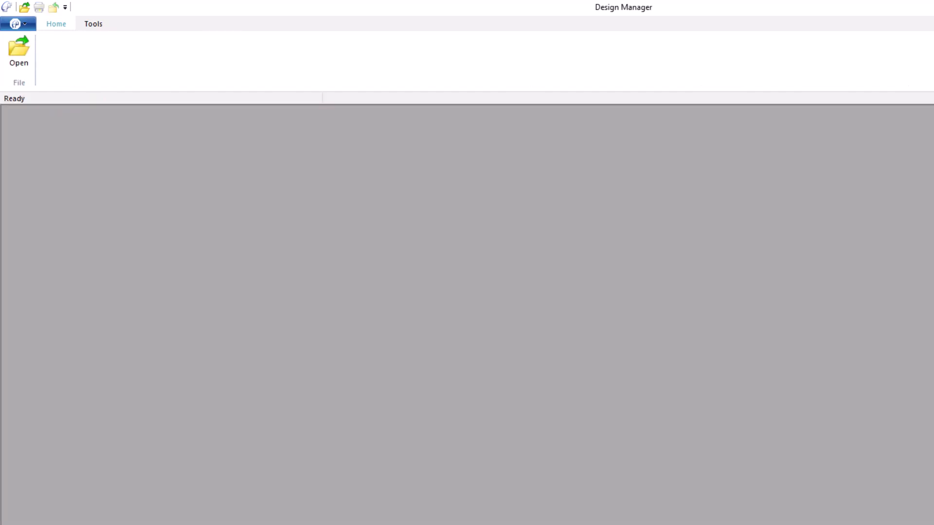
Switch back to File Explorer and open the assembly file from the assemblies\80 folder in Solid Edge.
{"action": "key", "text": "alt+Tab"}
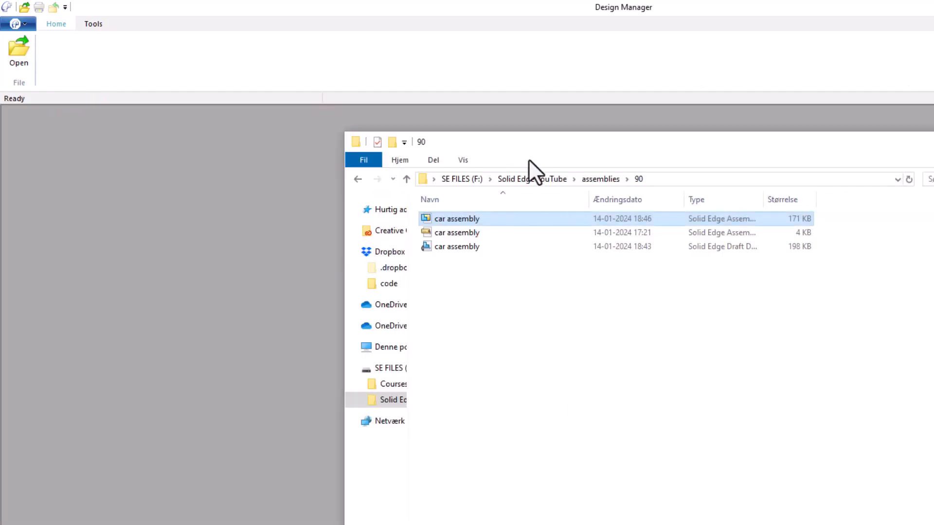
{"action": "left_click", "coordinate": [601, 178]}
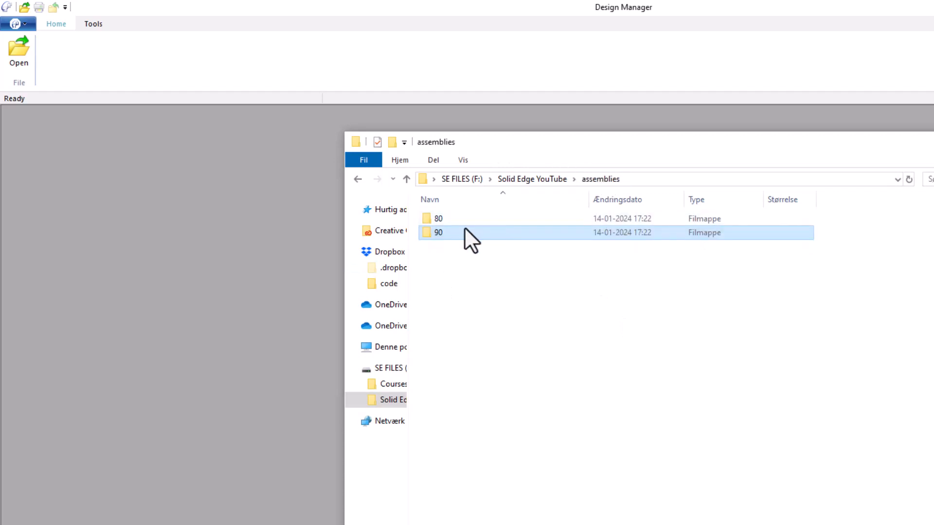
{"action": "double_click", "coordinate": [438, 218]}
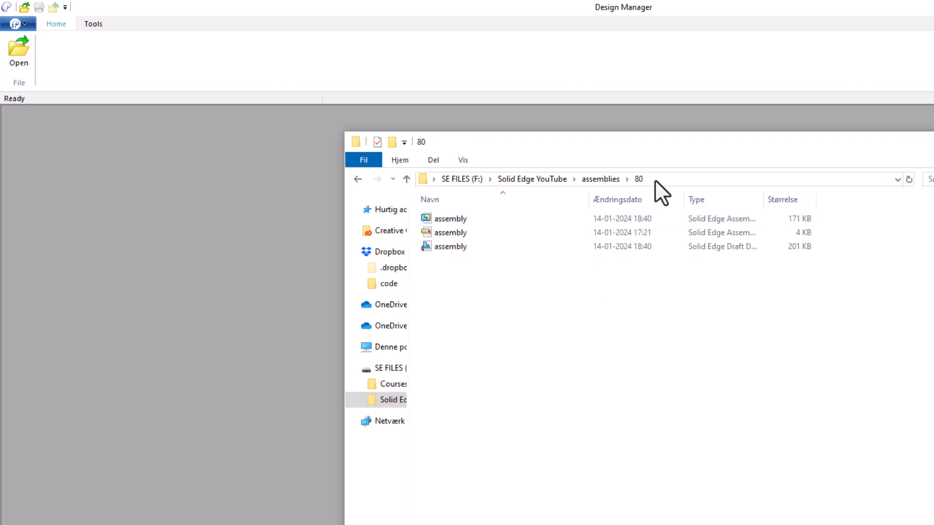
{"action": "double_click", "coordinate": [451, 218]}
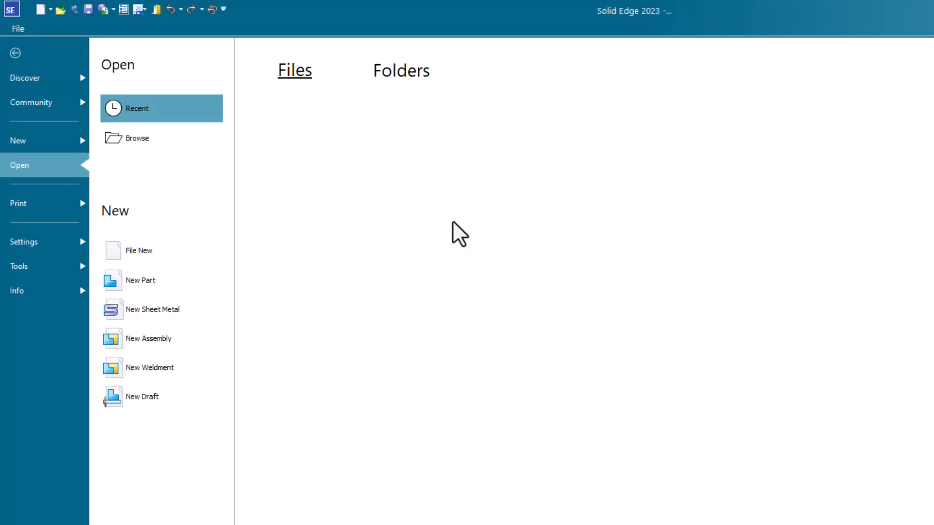